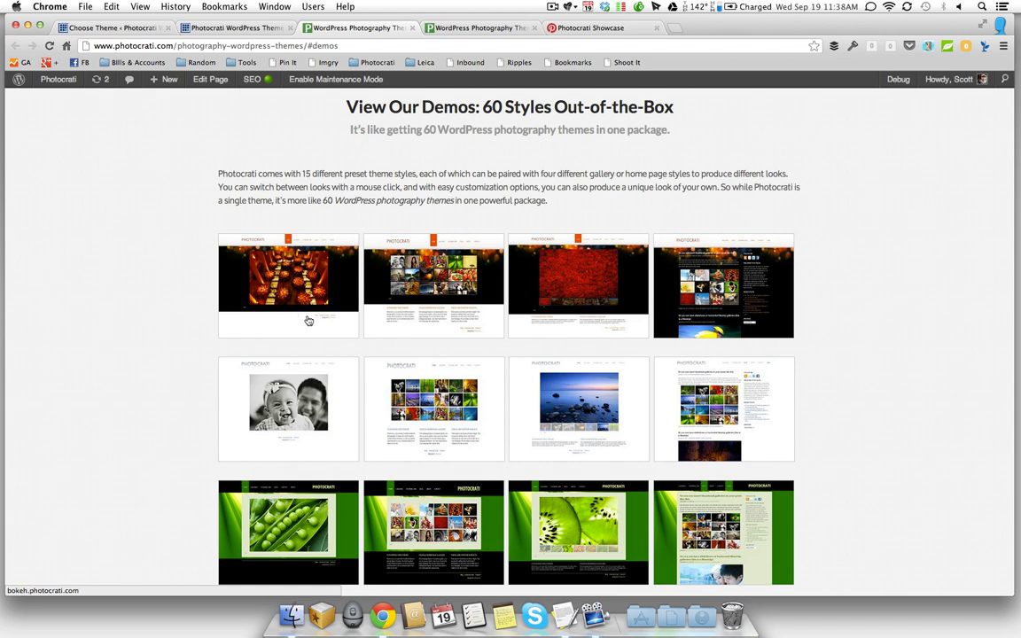
# Look through the preset style demos on the Photocrati photography themes page.
pyautogui.scroll(-3, 307, 321)
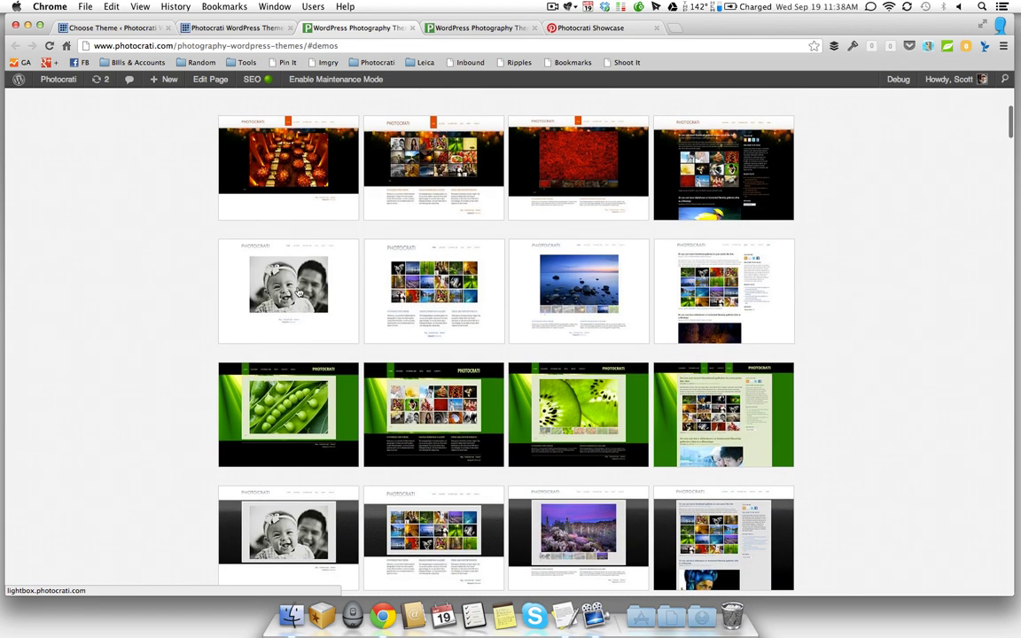
pyautogui.scroll(-15, 293, 390)
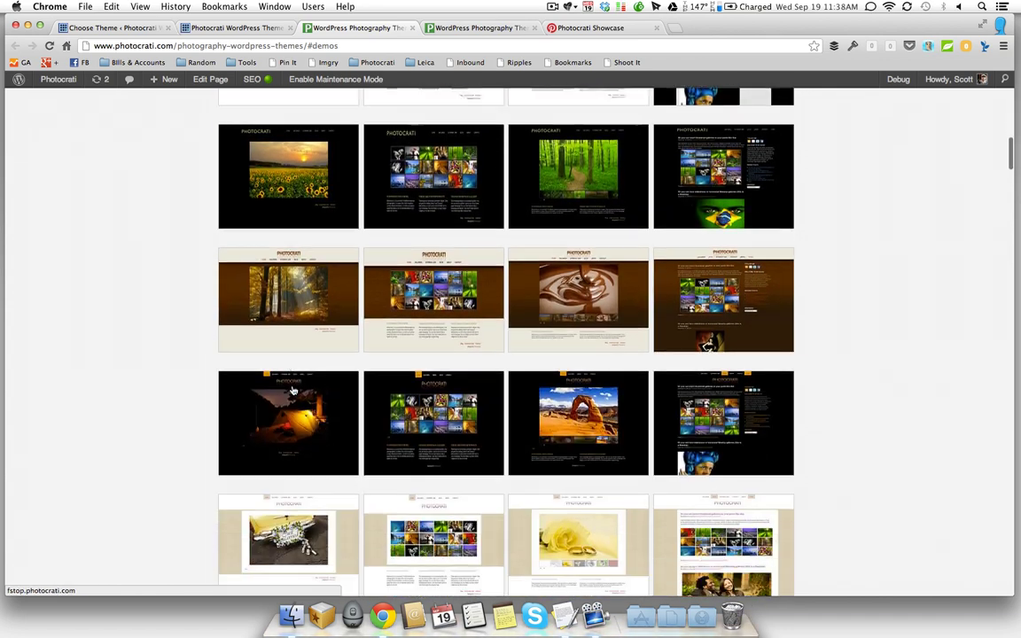
pyautogui.scroll(-12, 293, 390)
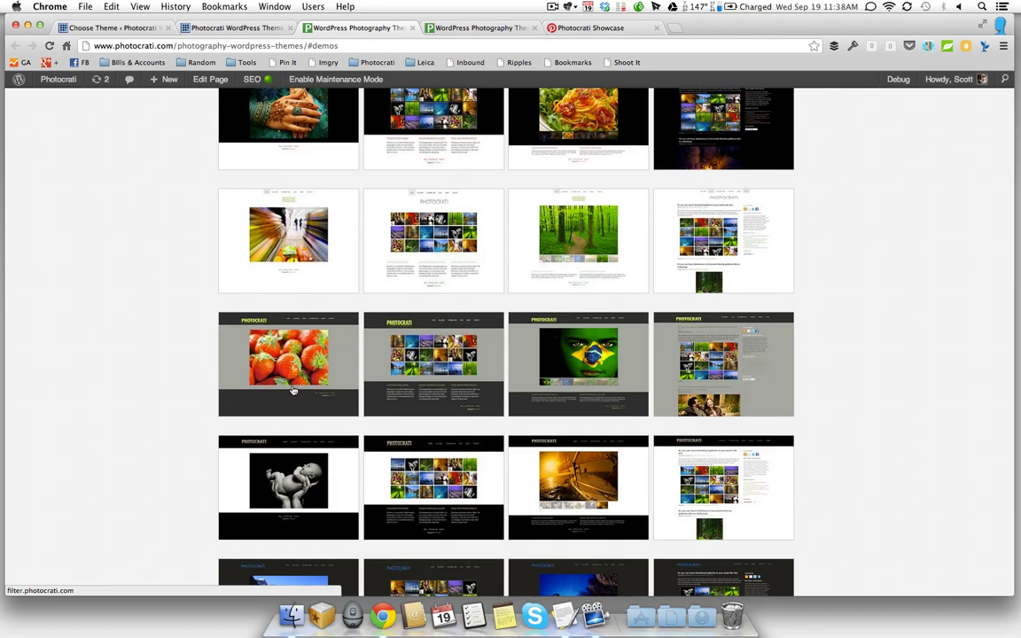
pyautogui.scroll(18, 293, 390)
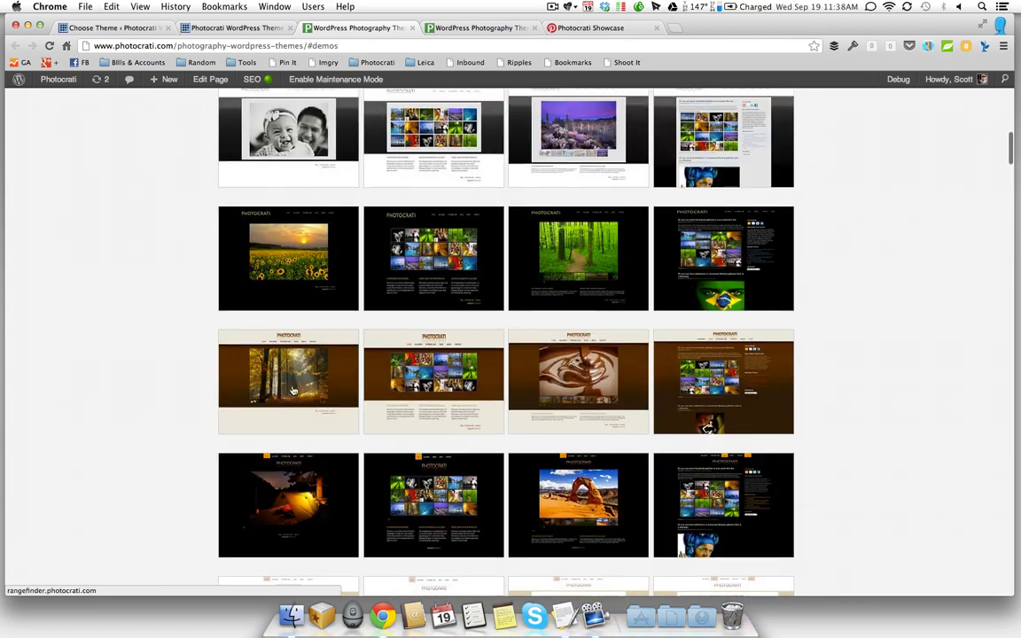
pyautogui.scroll(4, 293, 390)
pyautogui.scroll(5, 280, 212)
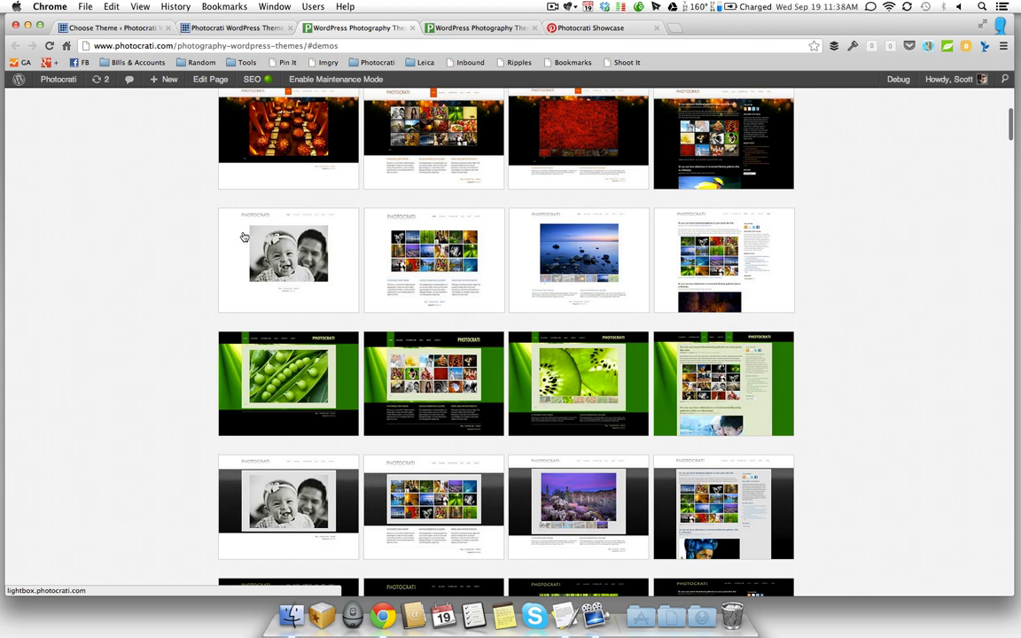
pyautogui.scroll(4, 249, 238)
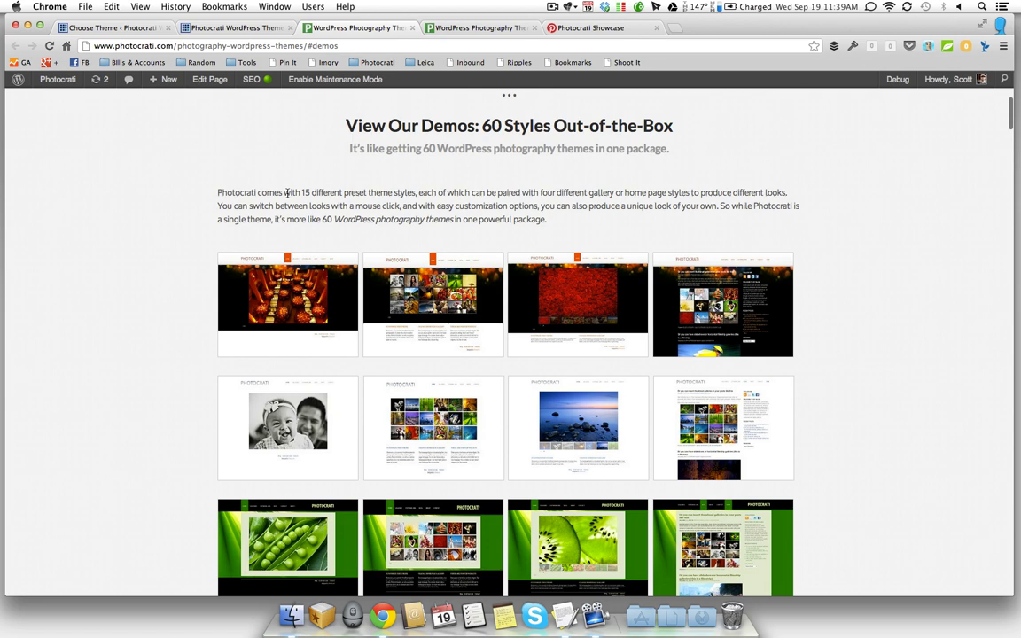
# Open the screencasting demo site's blog and examine the gallery layouts in its posts.
pyautogui.click(210, 29)
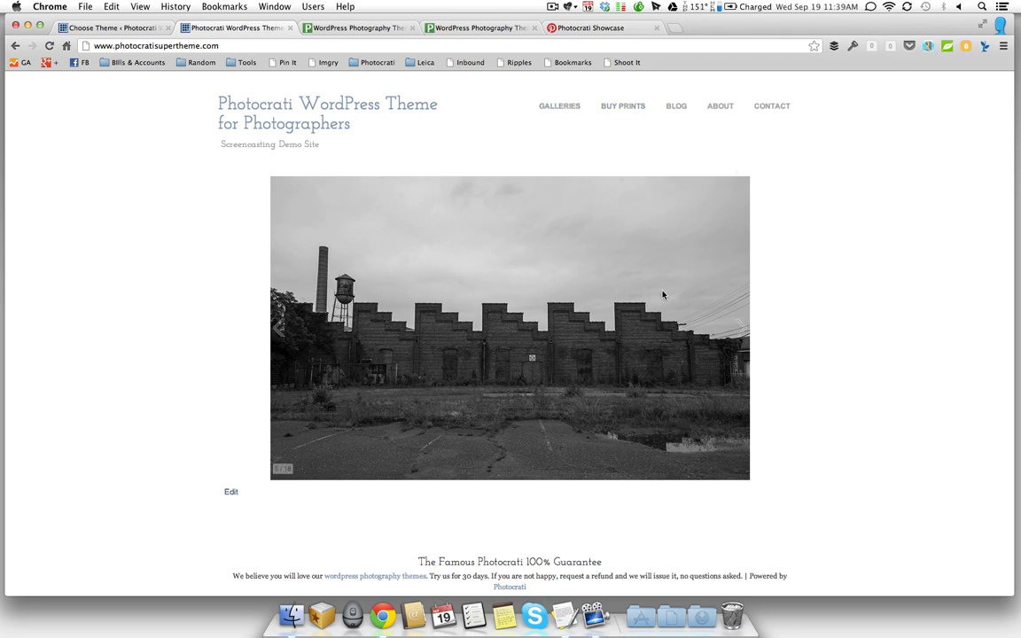
pyautogui.click(687, 112)
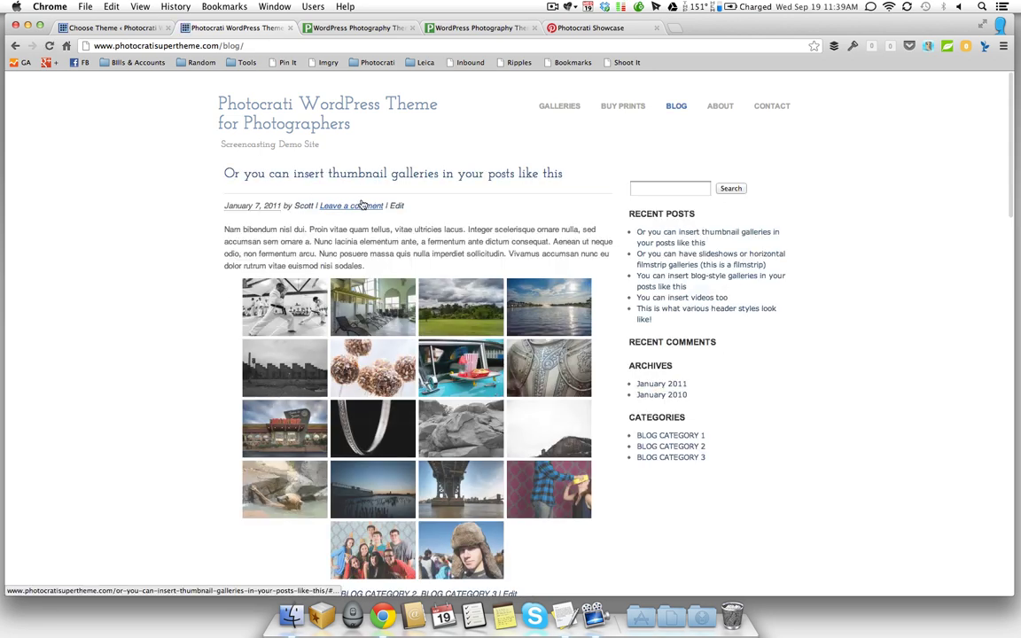
pyautogui.scroll(-5, 402, 366)
pyautogui.scroll(-6, 402, 366)
pyautogui.scroll(2, 401, 354)
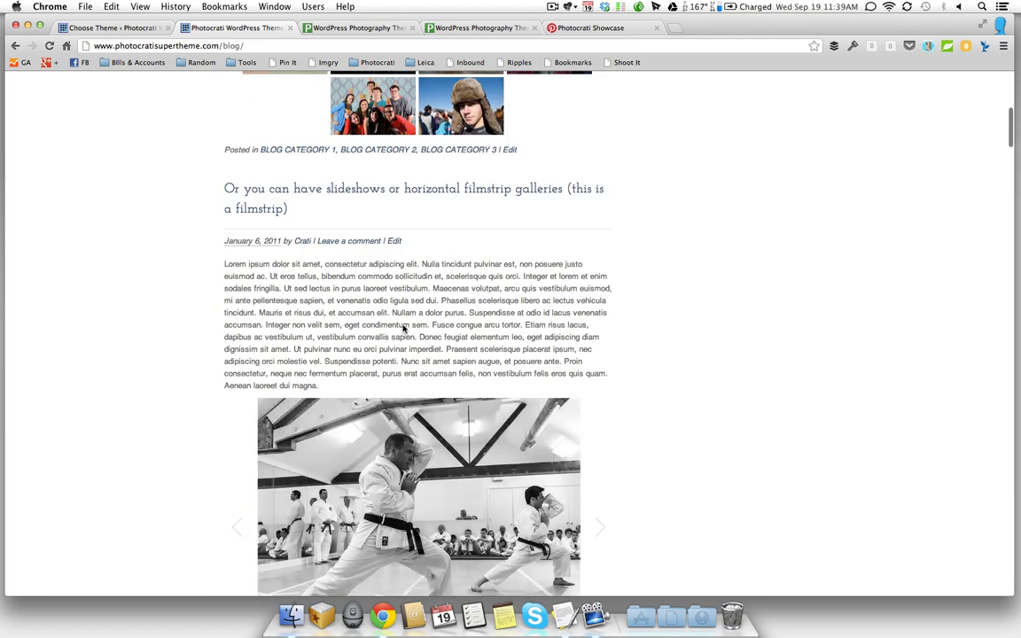
pyautogui.scroll(-5, 395, 368)
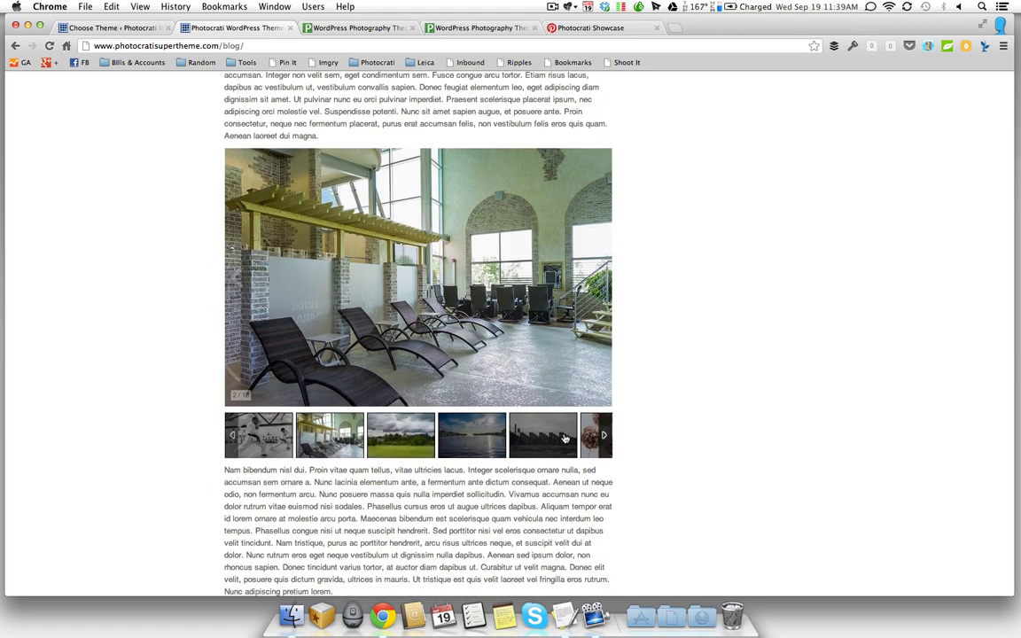
pyautogui.scroll(-11, 383, 376)
pyautogui.scroll(-20, 343, 446)
pyautogui.scroll(20, 343, 445)
pyautogui.scroll(20, 344, 445)
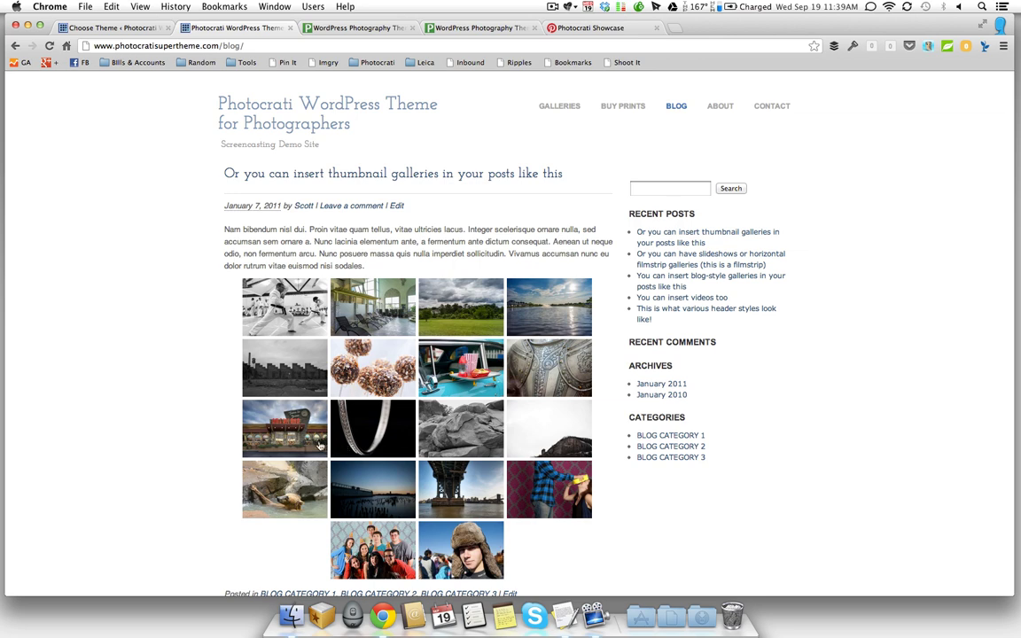
# Review the preset themes offered on the demo site's Choose Theme admin page.
pyautogui.click(145, 28)
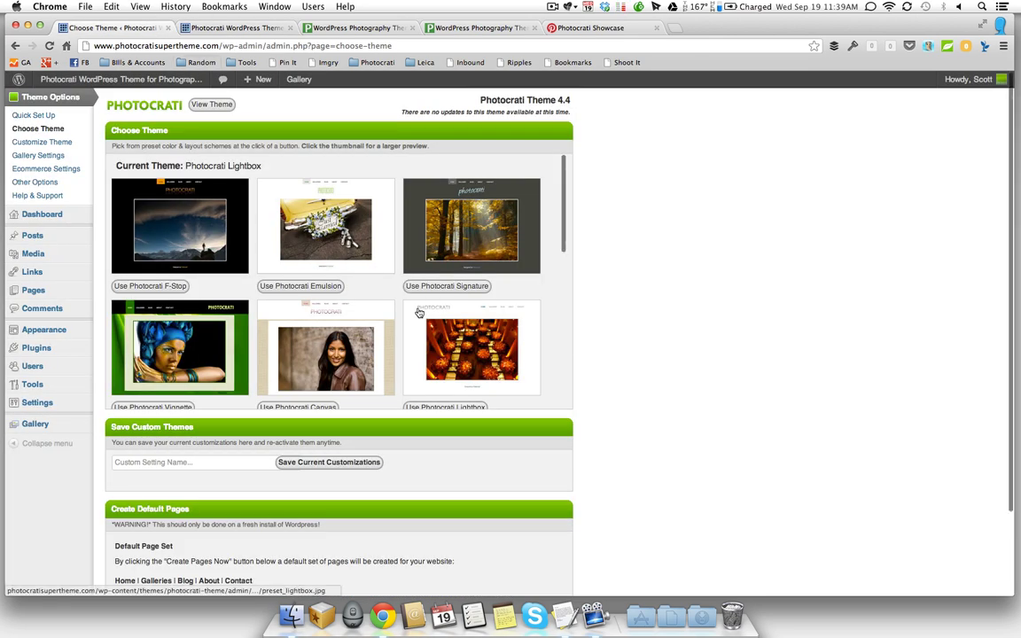
pyautogui.scroll(-2, 443, 310)
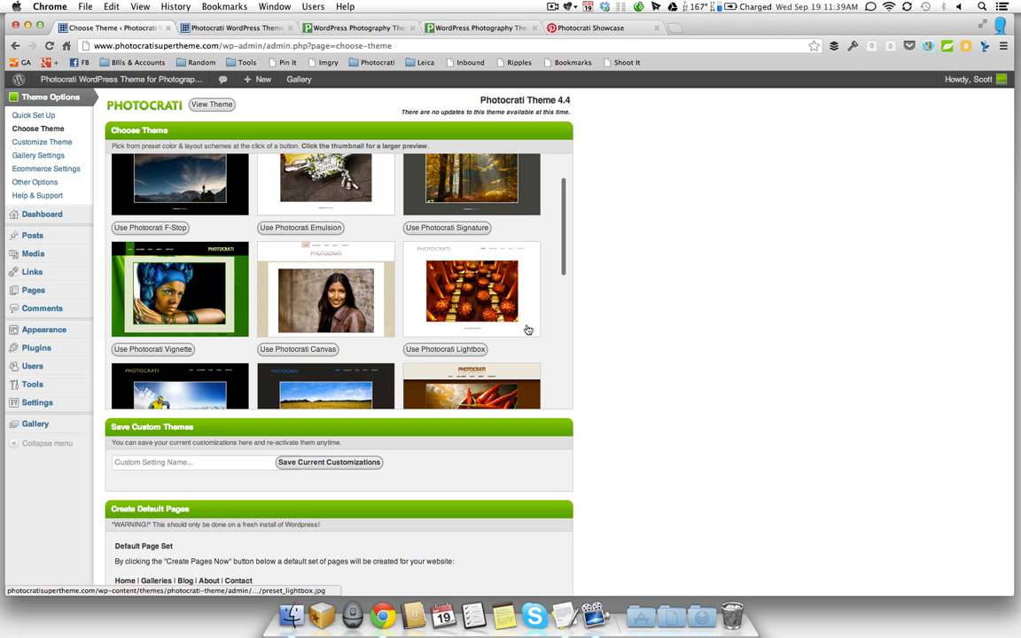
pyautogui.scroll(2, 469, 297)
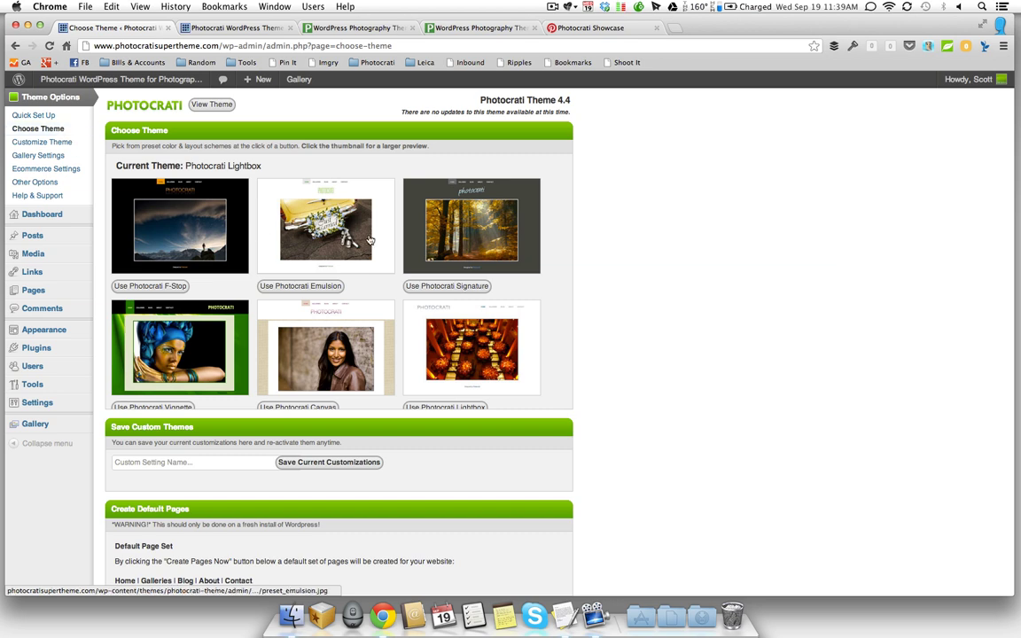
pyautogui.scroll(-10, 369, 240)
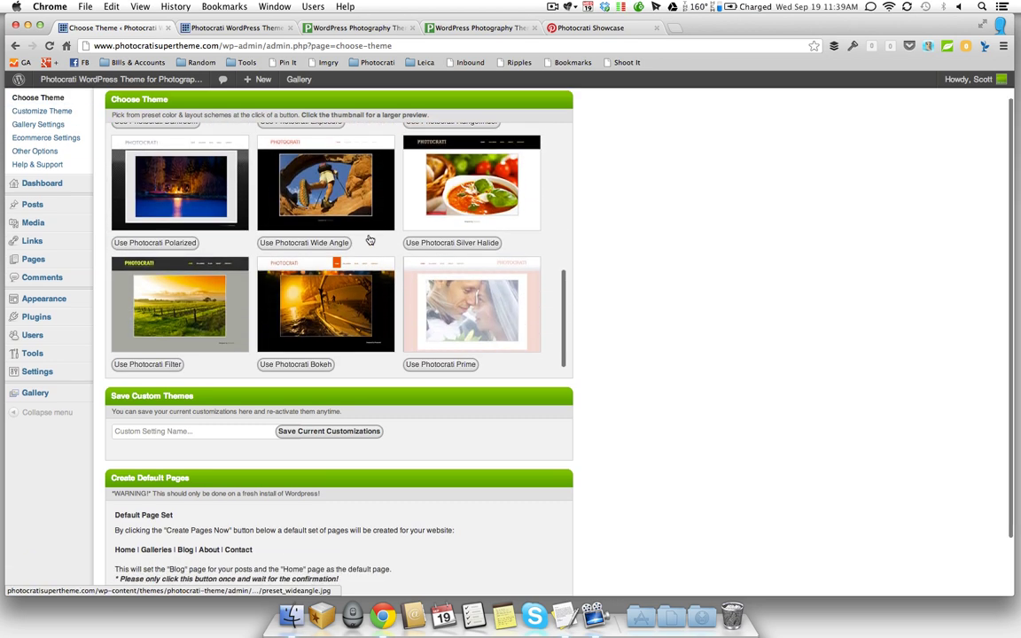
pyautogui.scroll(-2, 370, 240)
pyautogui.scroll(5, 369, 240)
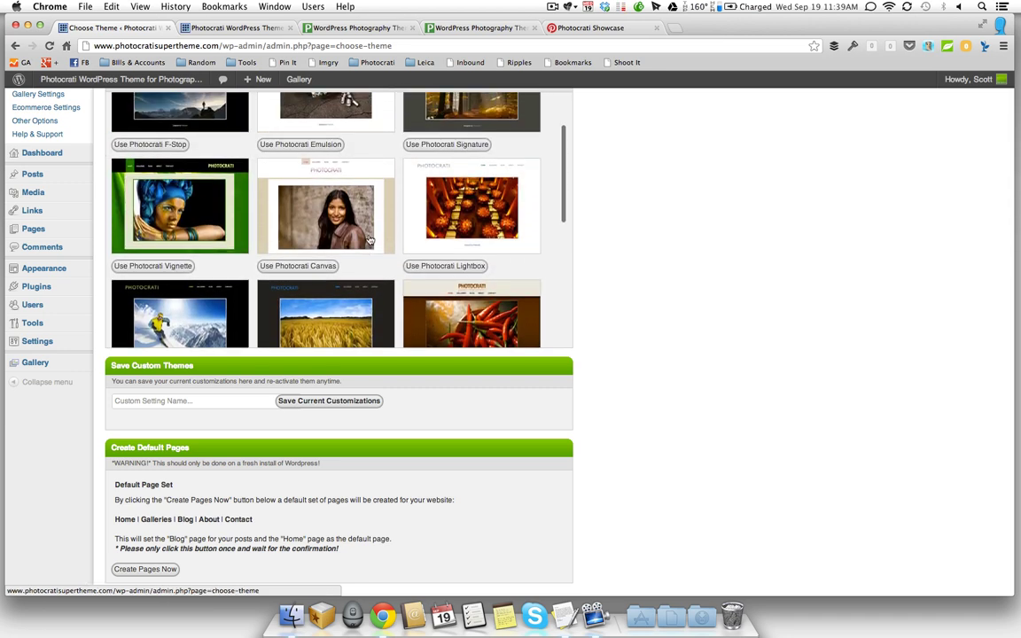
pyautogui.scroll(5, 369, 240)
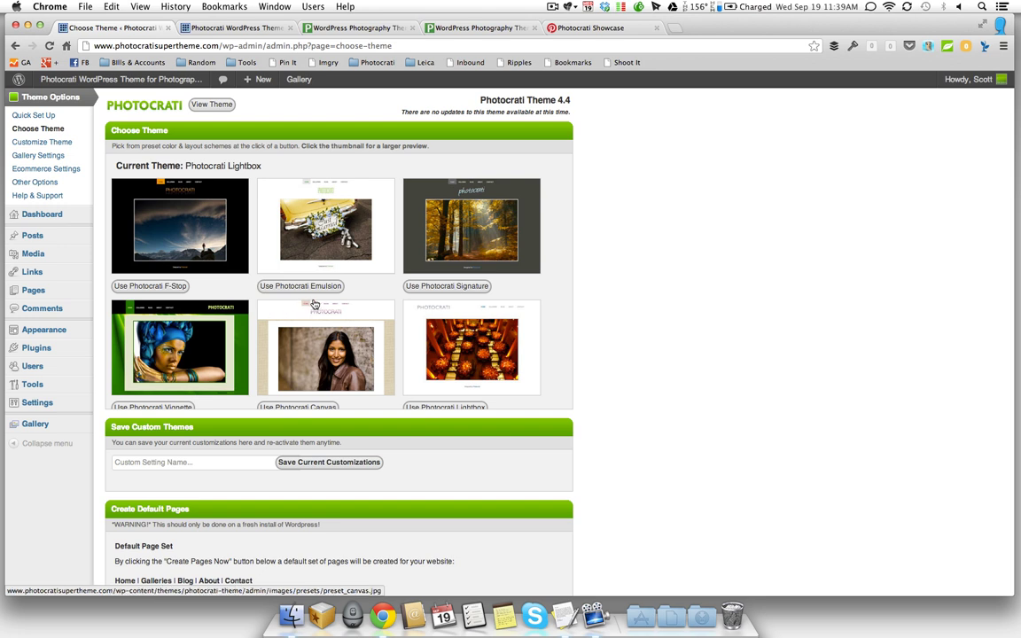
# Apply the Photocrati Bokeh preset to the demo site and view the restyled blog.
pyautogui.scroll(-3, 397, 302)
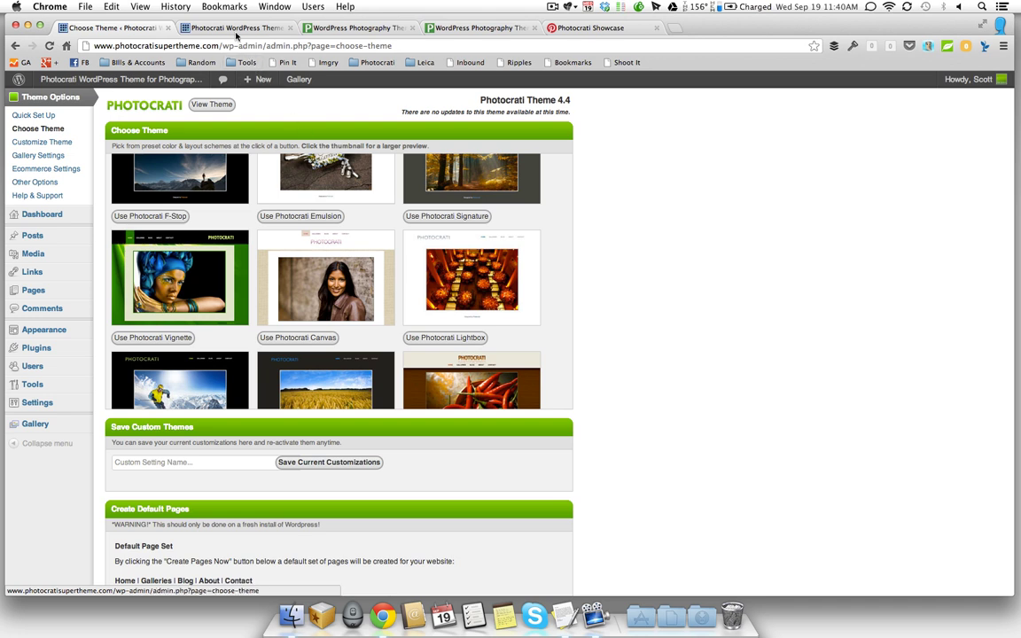
pyautogui.scroll(-10, 251, 231)
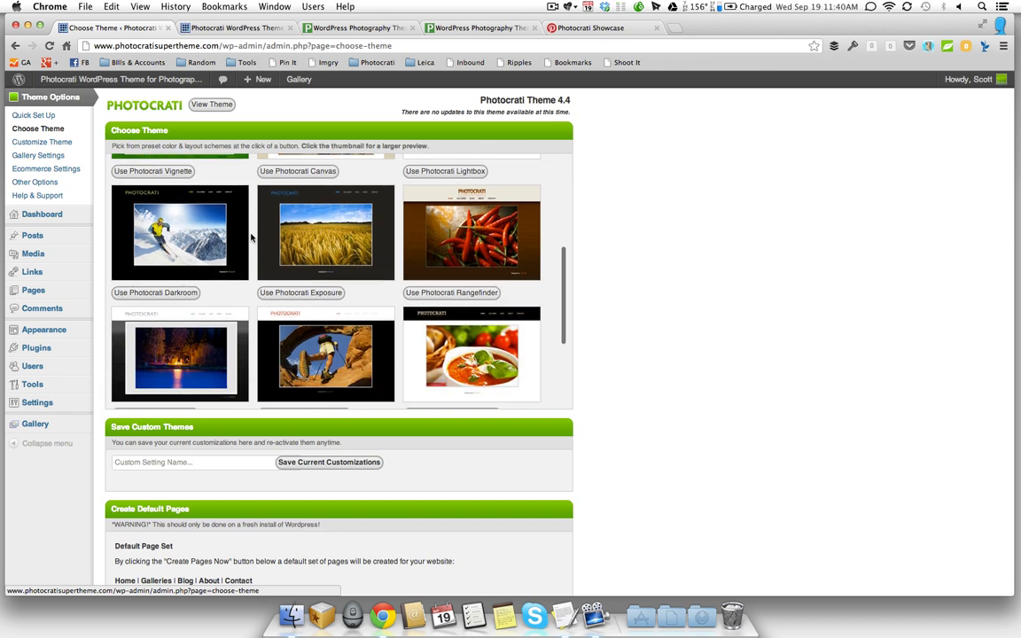
pyautogui.scroll(-5, 251, 235)
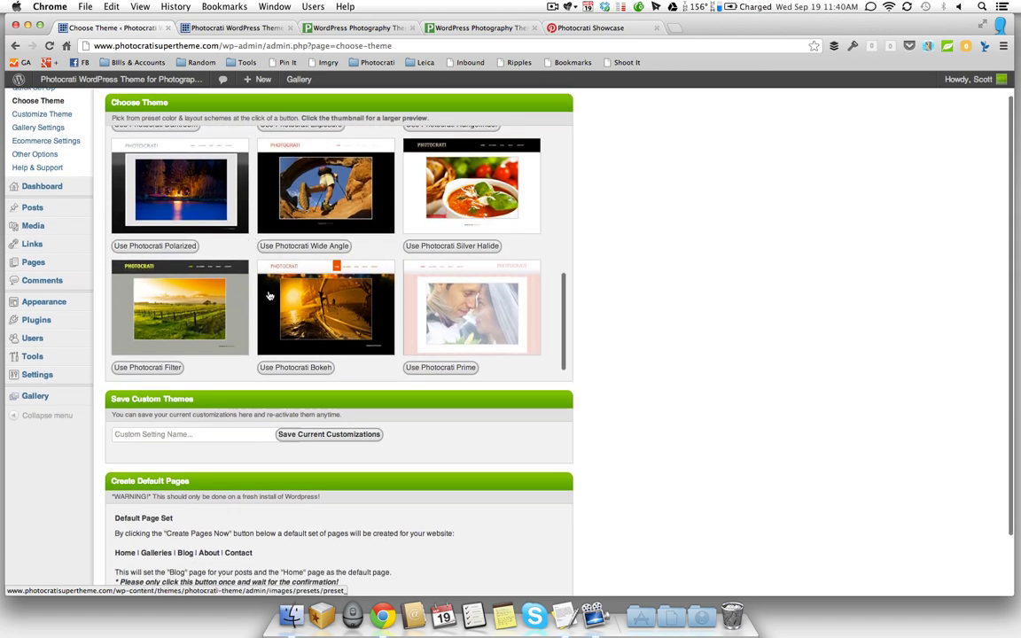
pyautogui.click(304, 368)
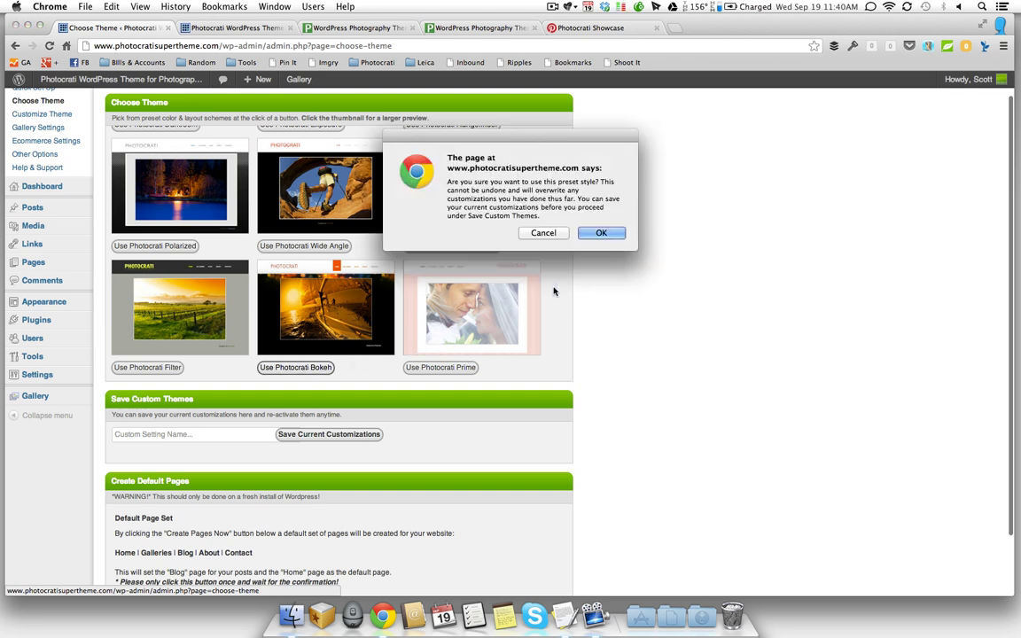
pyautogui.click(601, 232)
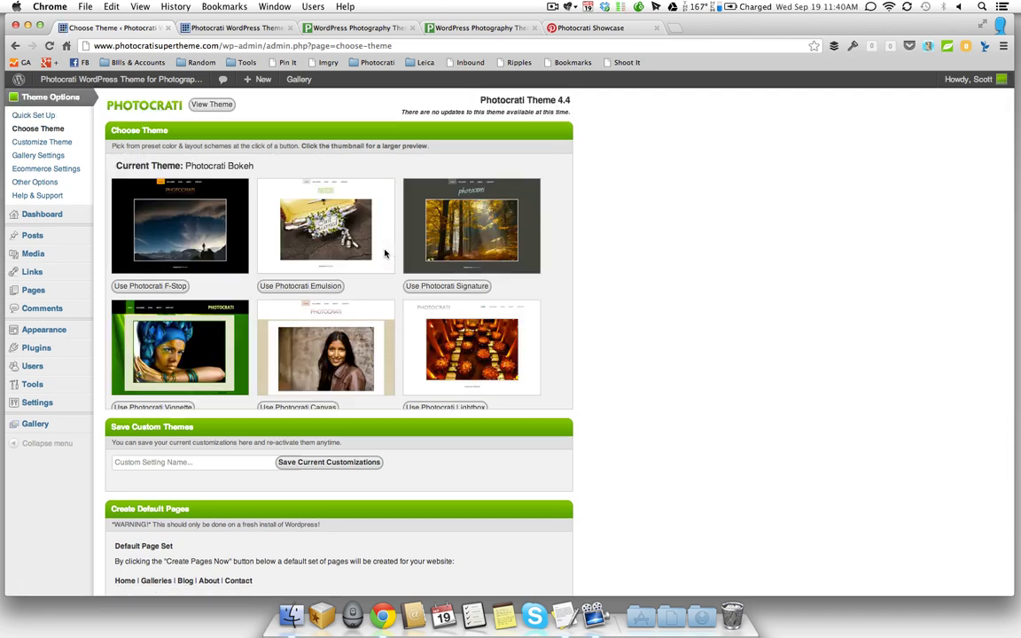
pyautogui.click(224, 30)
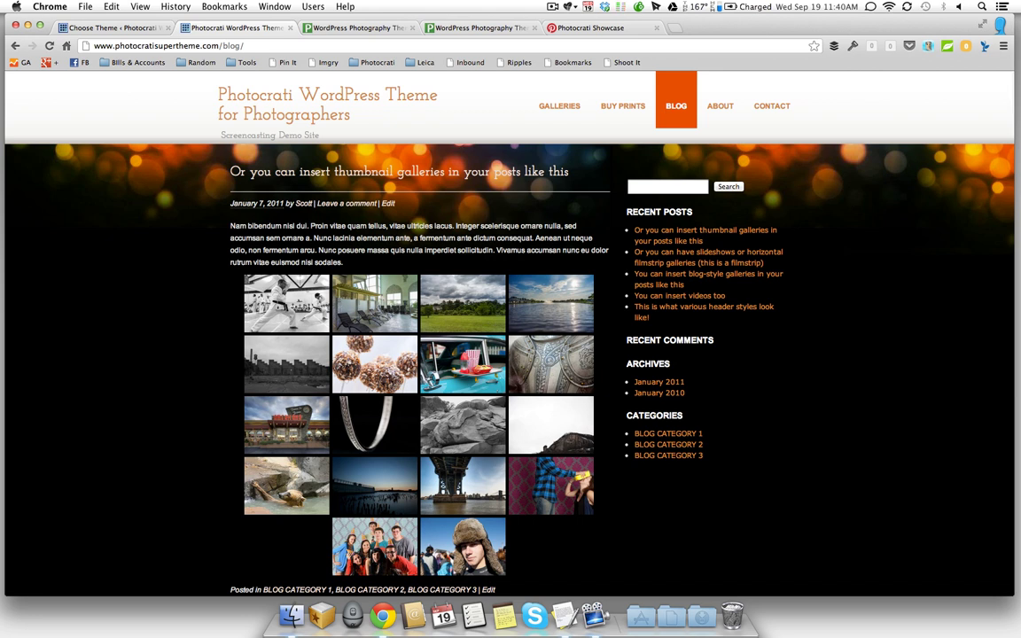
# Return to the Choose Theme page and look over its custom theme saving and default page creation options.
pyautogui.click(88, 32)
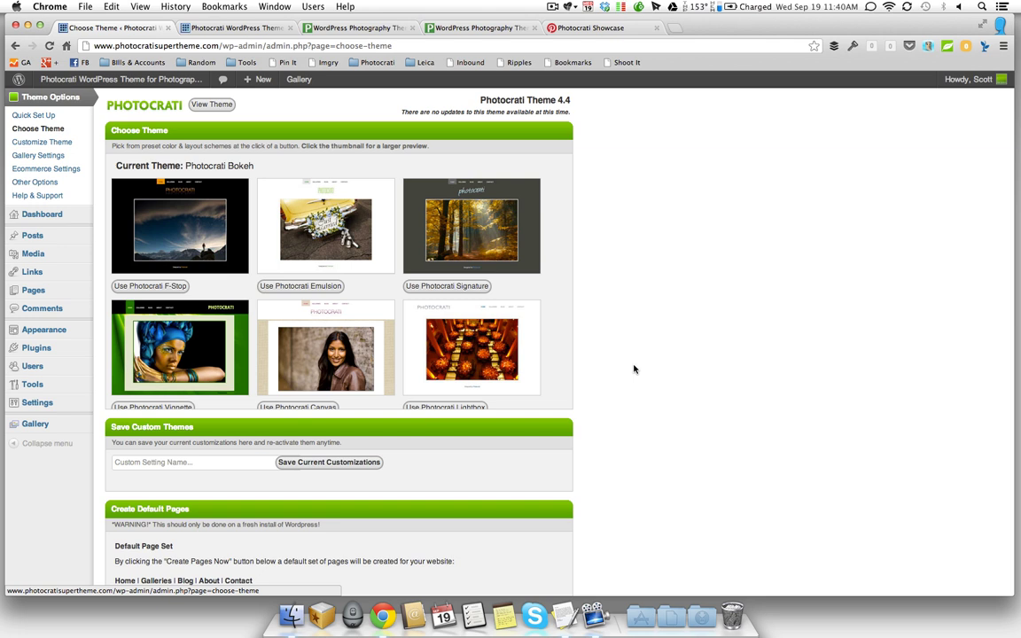
pyautogui.scroll(-3, 633, 369)
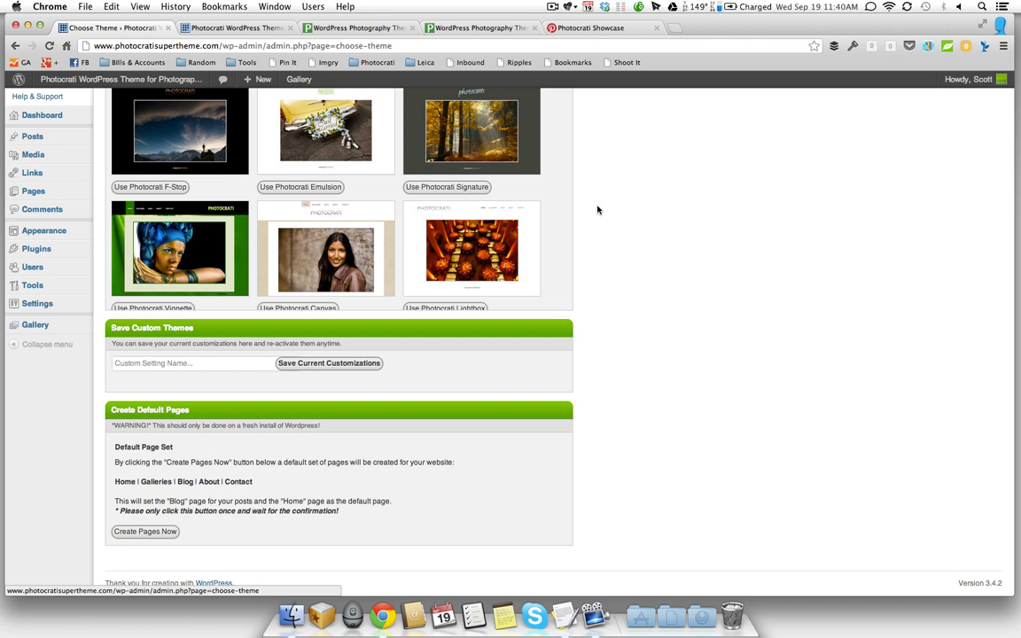
pyautogui.scroll(5, 618, 244)
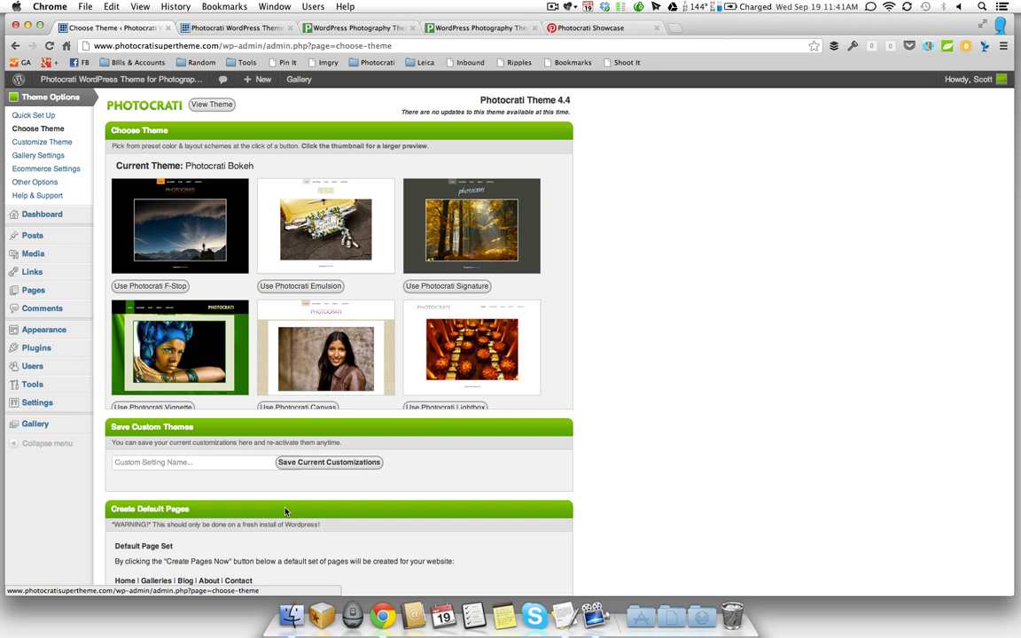
# Set the theme's global layout style to One Column Blog - Centered and save it.
pyautogui.click(45, 143)
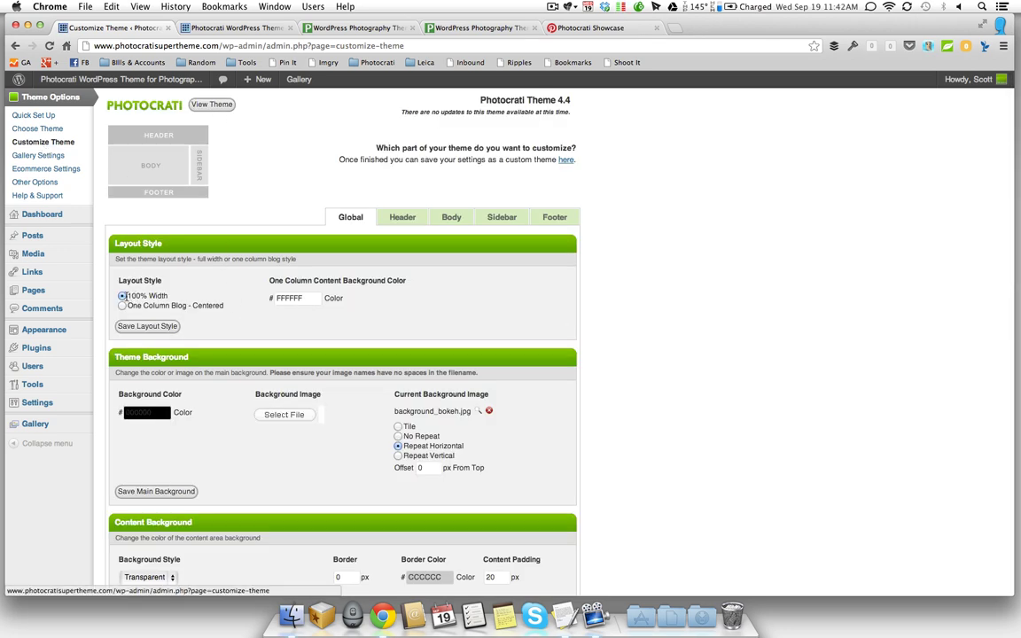
pyautogui.click(232, 28)
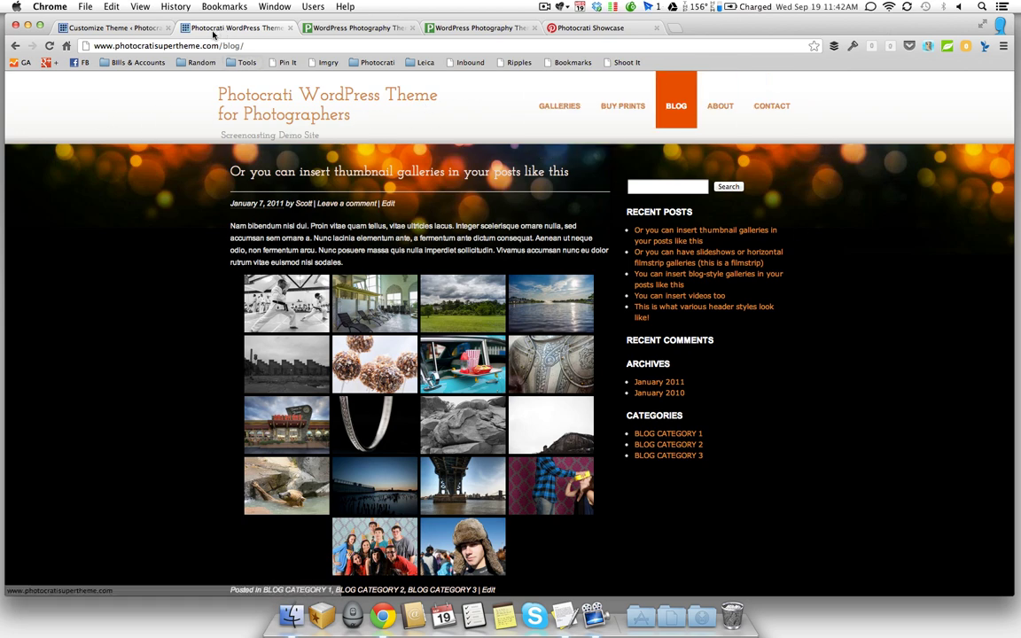
pyautogui.click(141, 27)
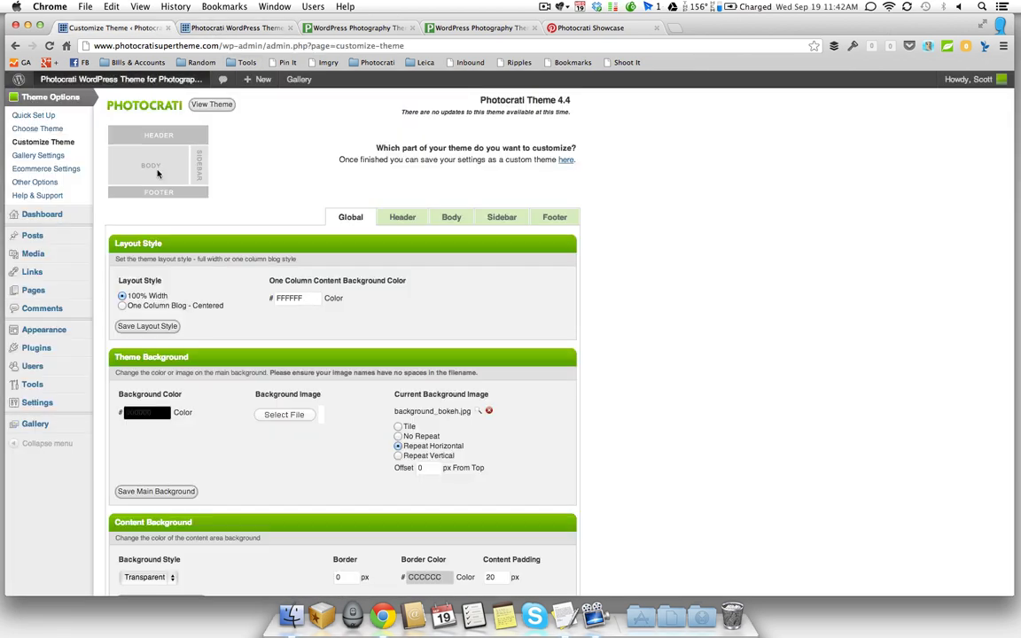
pyautogui.click(122, 306)
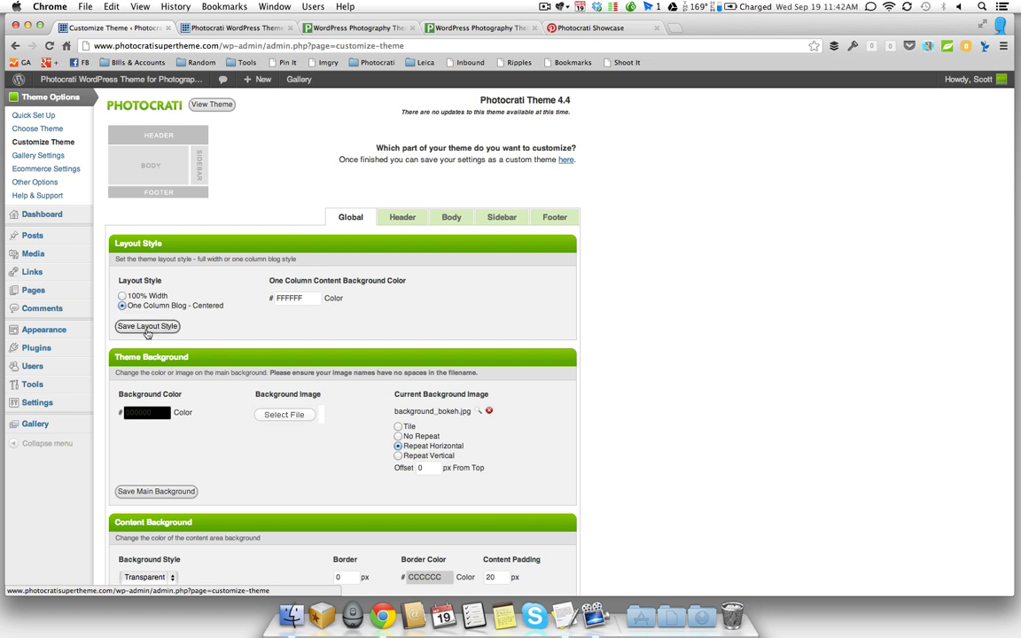
pyautogui.click(147, 329)
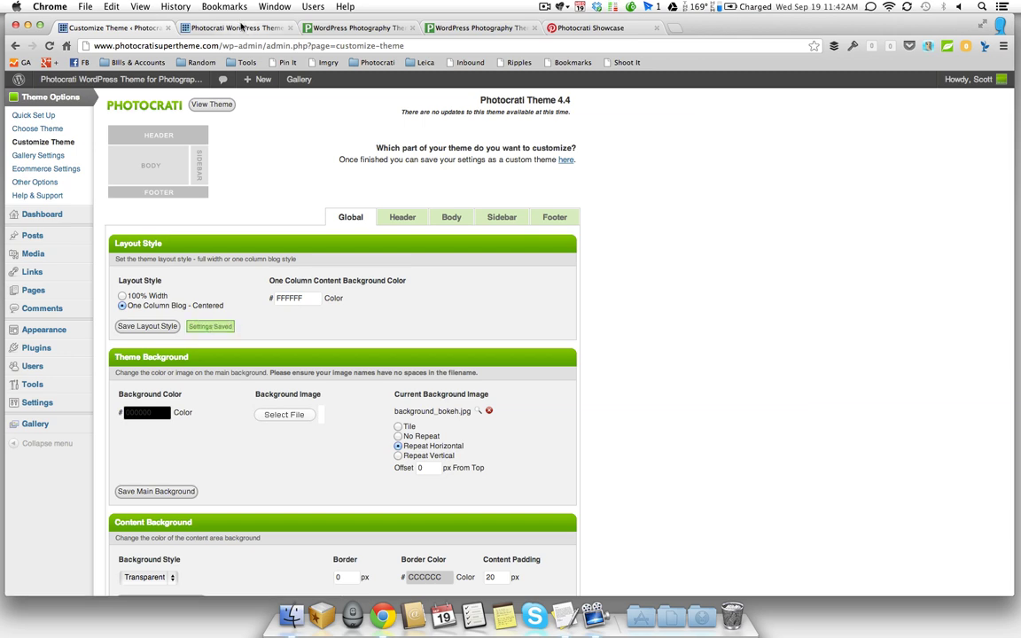
# Reload the demo site's blog and open its home page to check the layout style.
pyautogui.click(238, 28)
pyautogui.press('super+r')
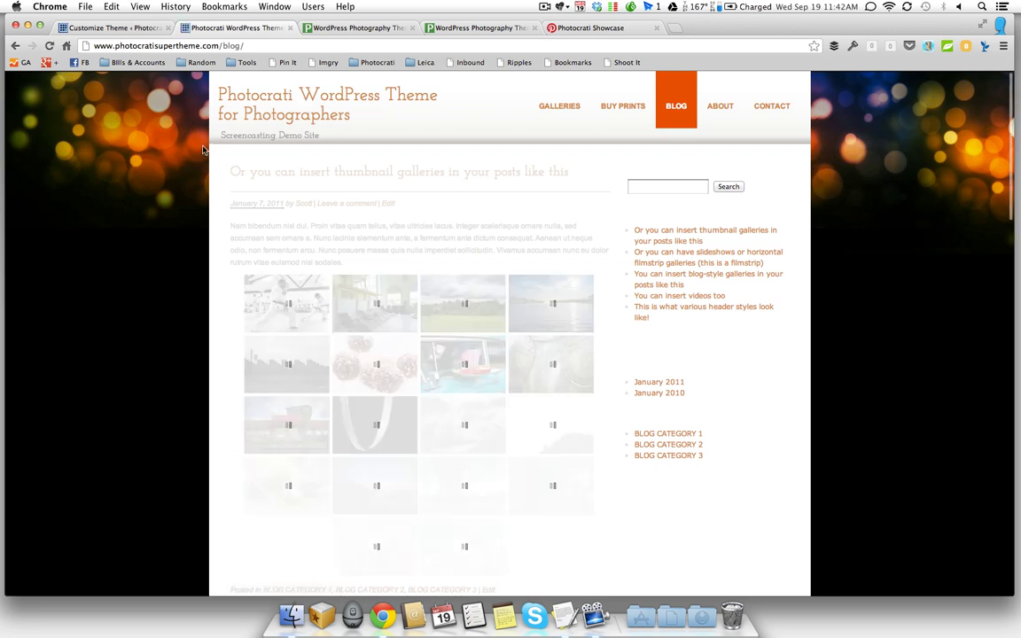
pyautogui.click(281, 125)
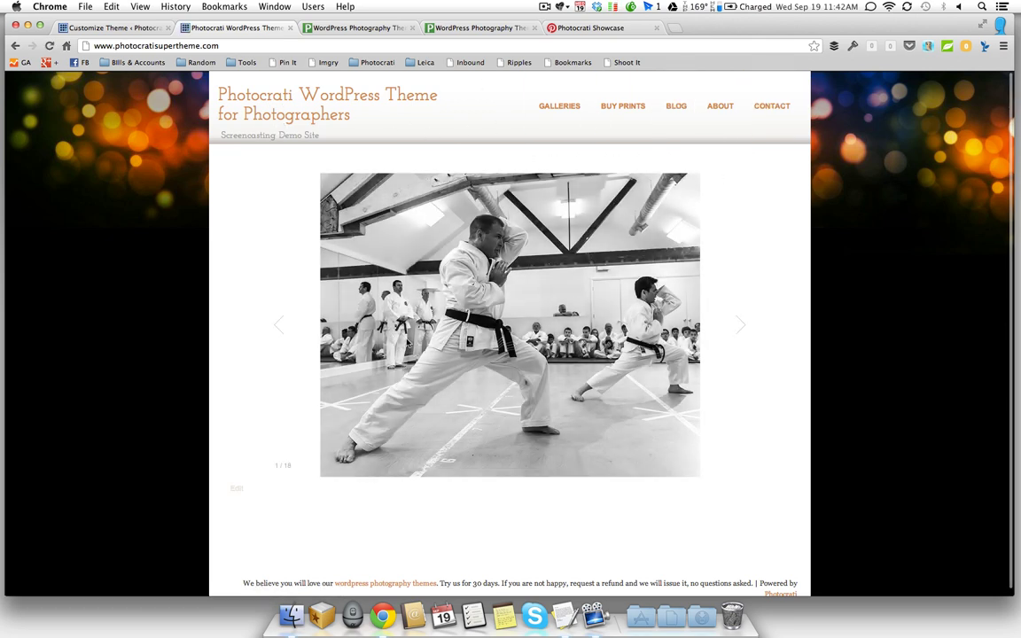
# Open the Choose Theme options in a separate browser tab, keeping the Customize Theme page open.
pyautogui.click(129, 30)
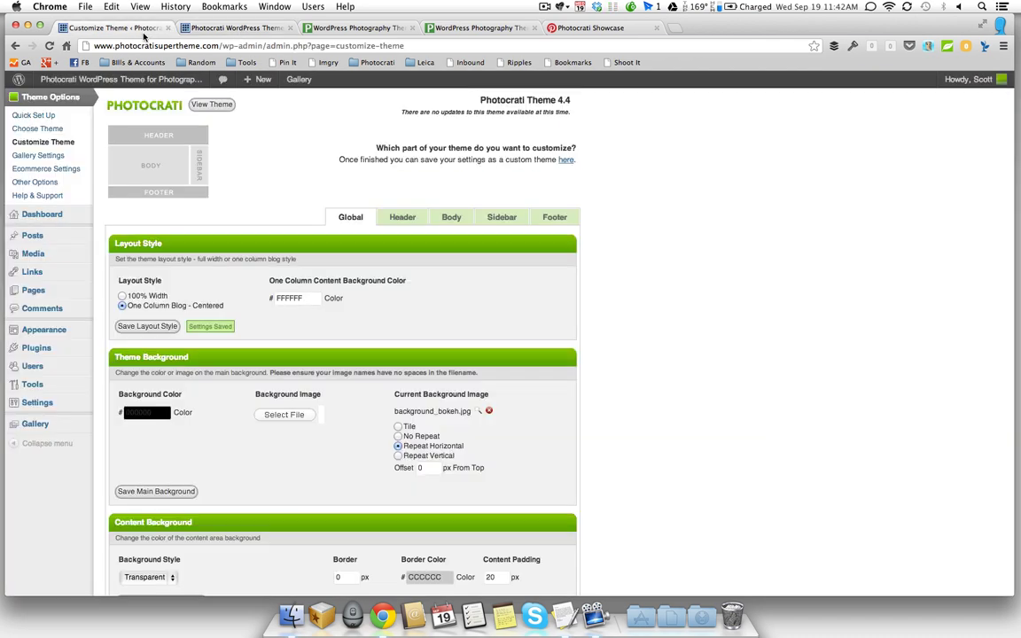
pyautogui.keyDown('super'); pyautogui.click(75, 130); pyautogui.keyUp('super')
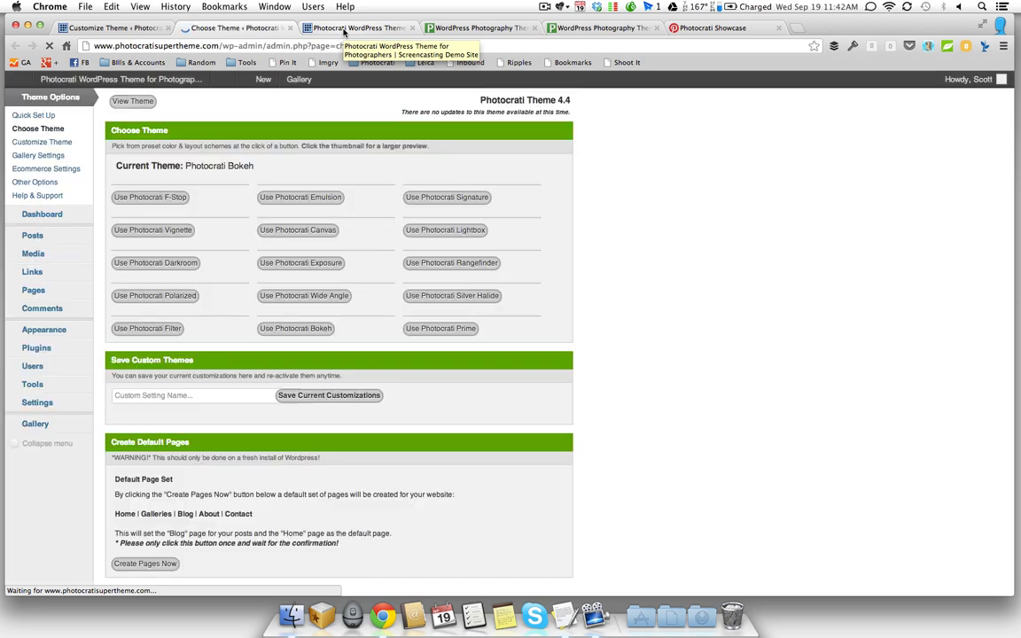
# Look over the preset theme thumbnails in Choose Theme, then view the demo site's home page.
pyautogui.scroll(-2, 379, 299)
pyautogui.scroll(-1, 379, 300)
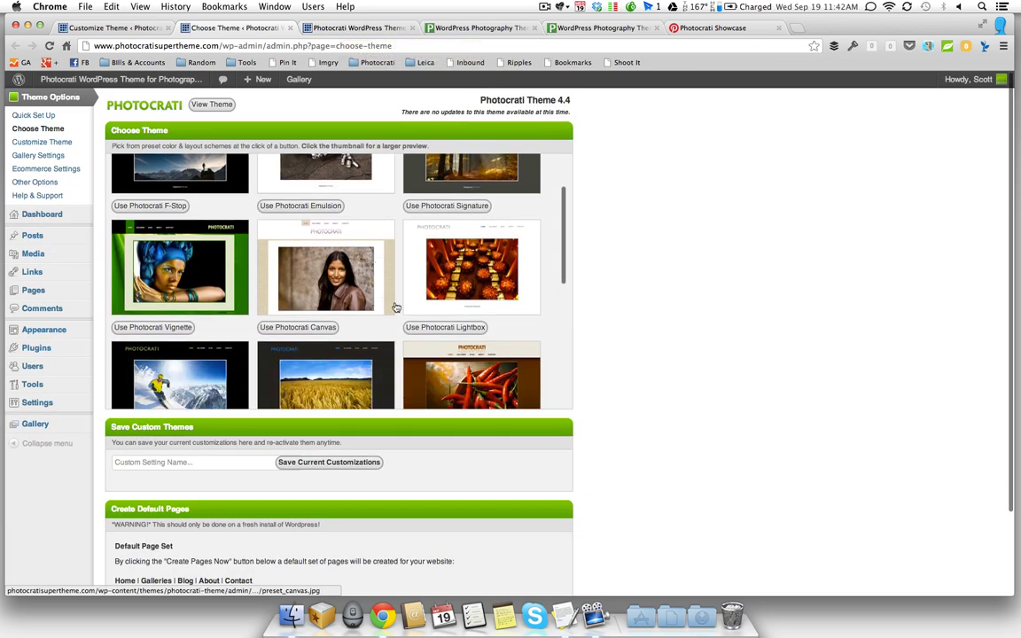
pyautogui.click(332, 32)
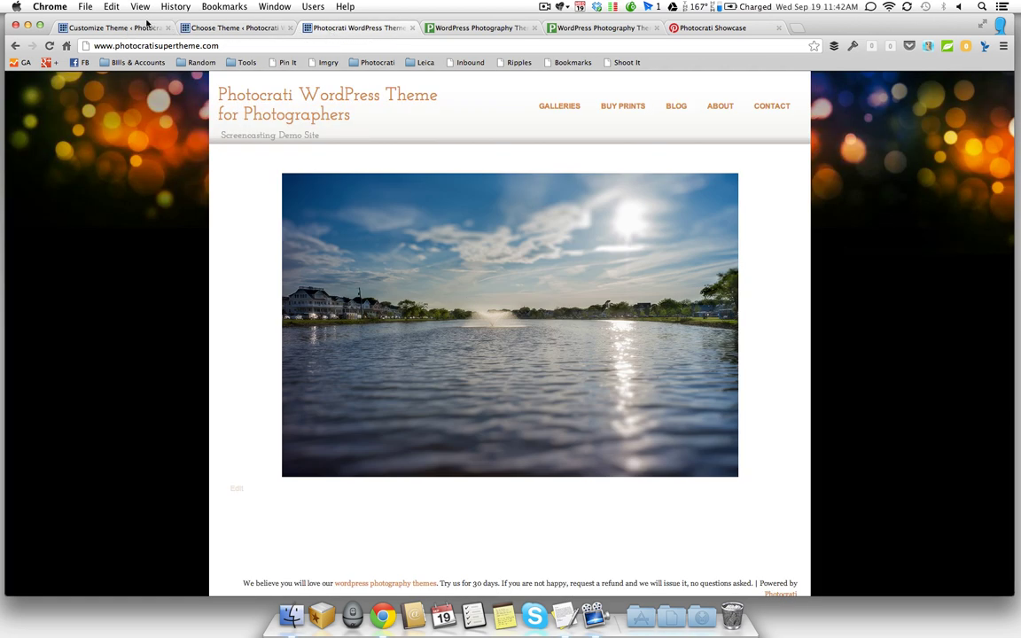
# Set the theme's global layout style to 100% Width, save it, and reload the demo site's home page.
pyautogui.click(147, 30)
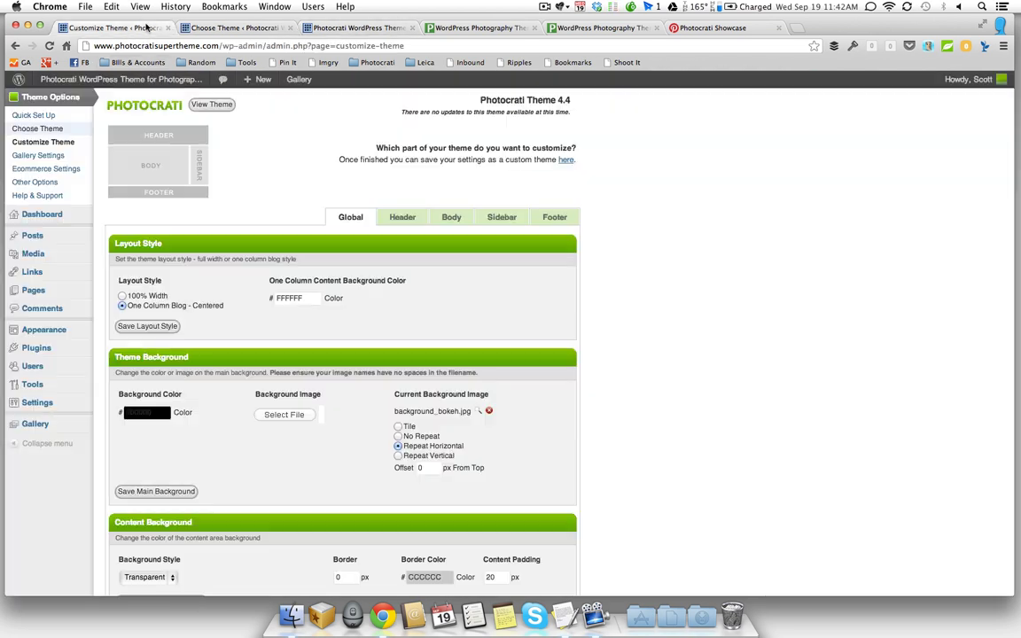
pyautogui.click(121, 297)
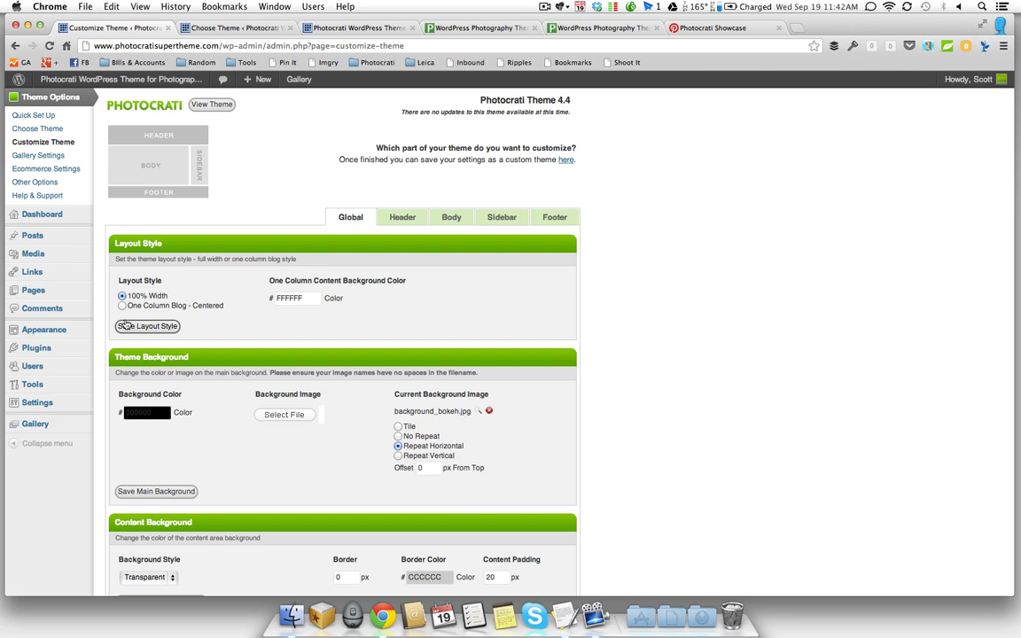
pyautogui.click(332, 31)
pyautogui.press('super+r')
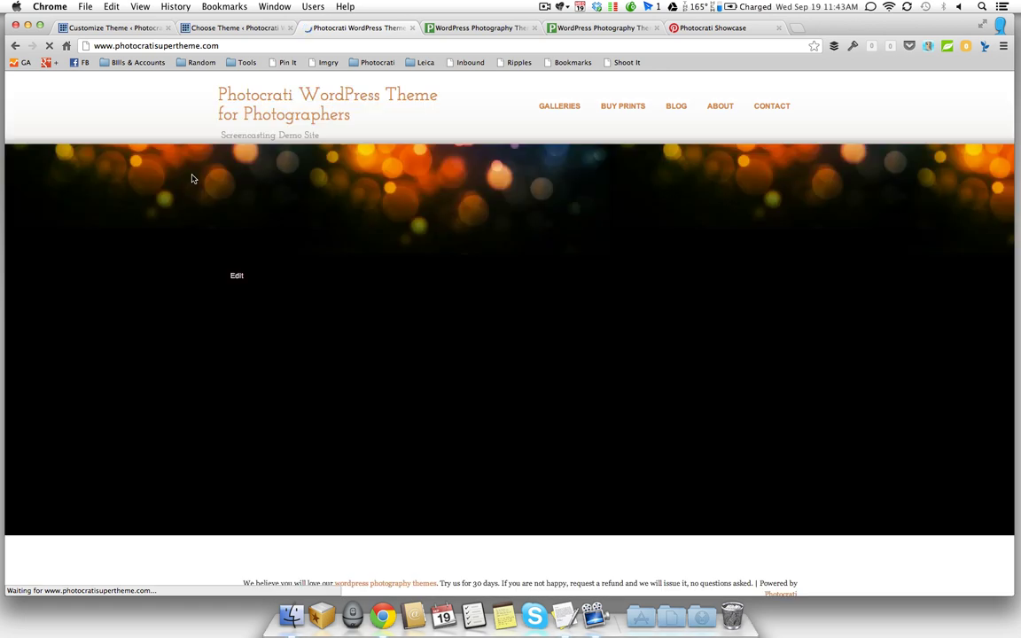
# Look over the global theme background, content background, blog meta, and blog and category music settings.
pyautogui.click(120, 29)
pyautogui.scroll(-5, 224, 324)
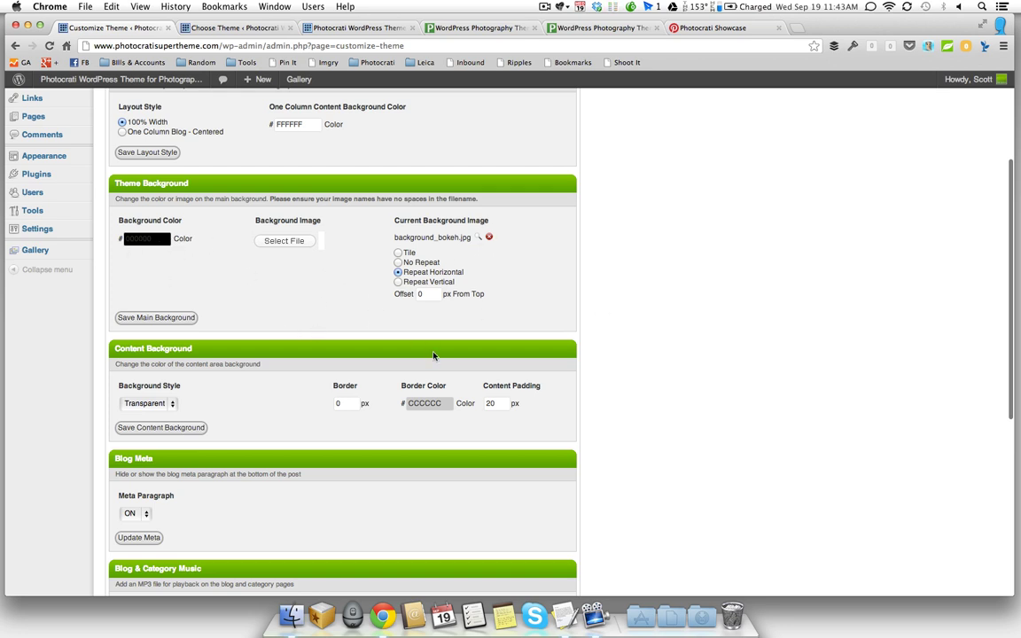
pyautogui.scroll(-3, 634, 394)
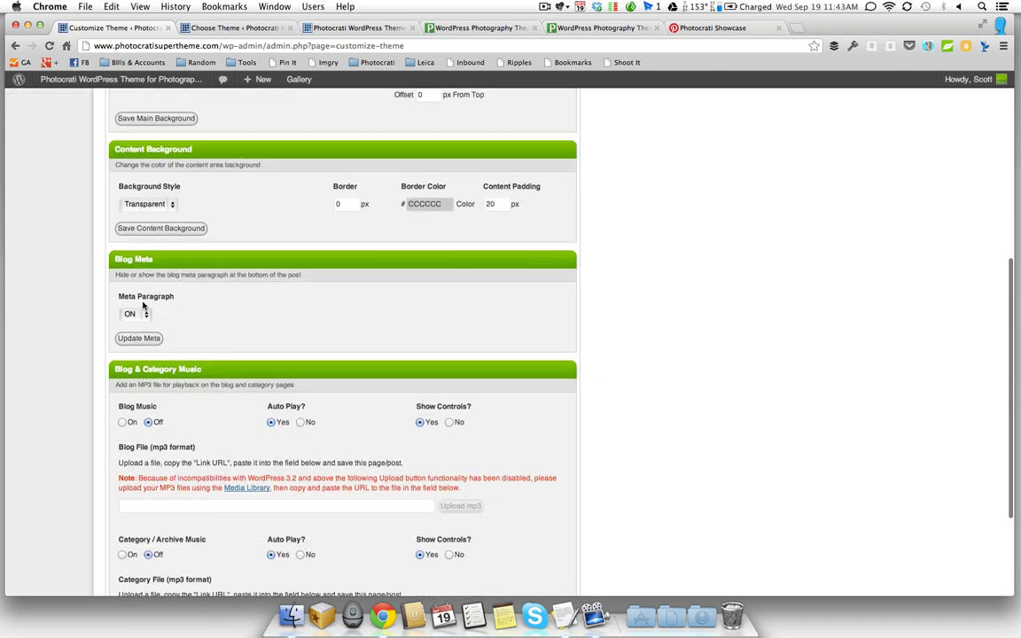
pyautogui.scroll(-2, 144, 306)
pyautogui.scroll(-2, 155, 231)
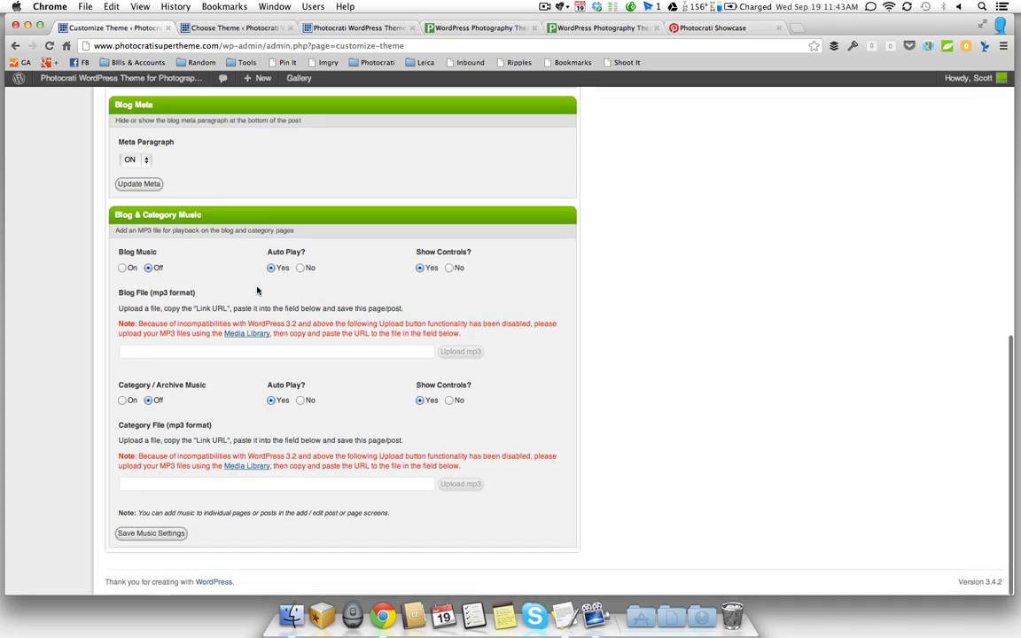
# Examine the Header Logo title settings and title fonts, comparing them with the title on the demo site's home page.
pyautogui.scroll(14, 363, 301)
pyautogui.click(402, 217)
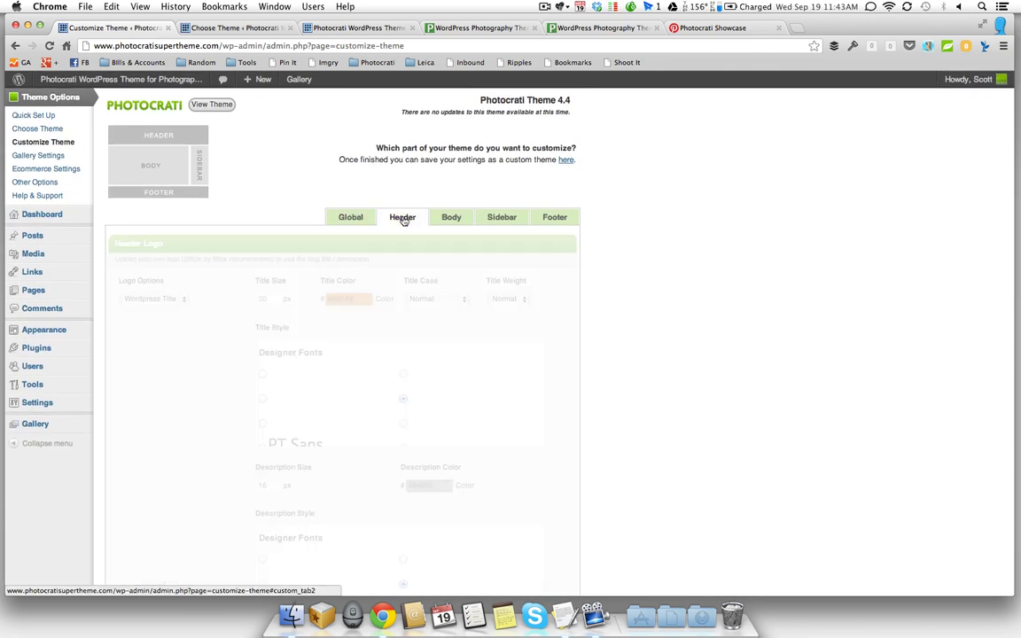
pyautogui.scroll(-2, 652, 319)
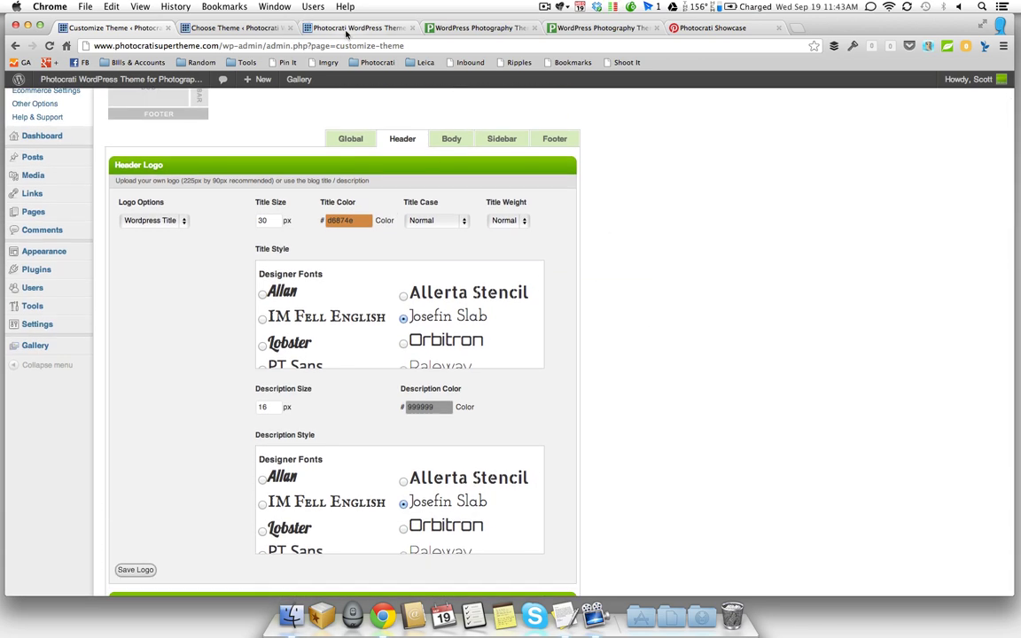
pyautogui.click(307, 28)
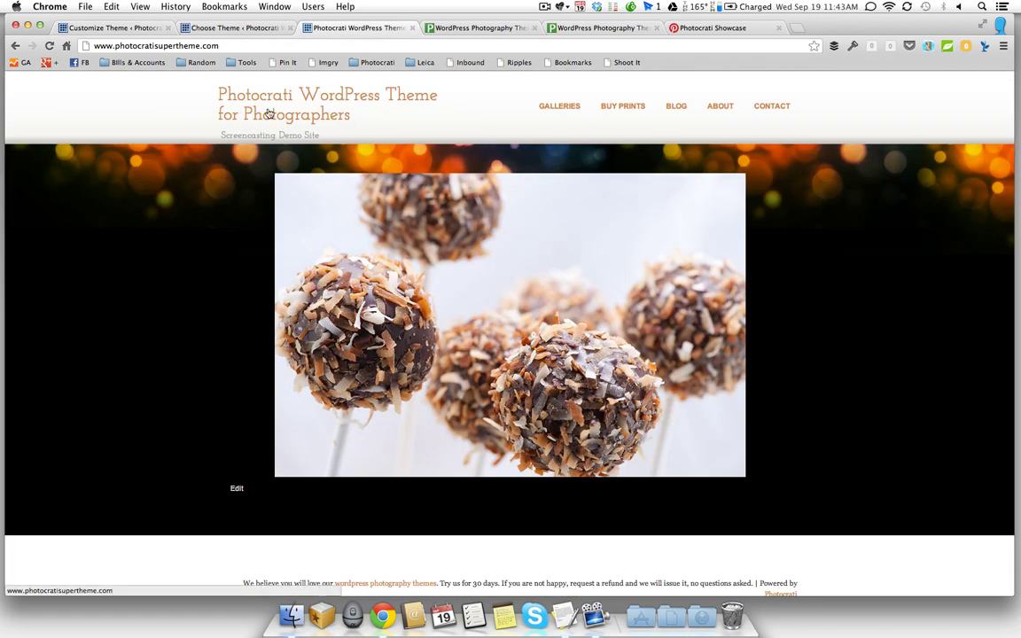
pyautogui.click(144, 26)
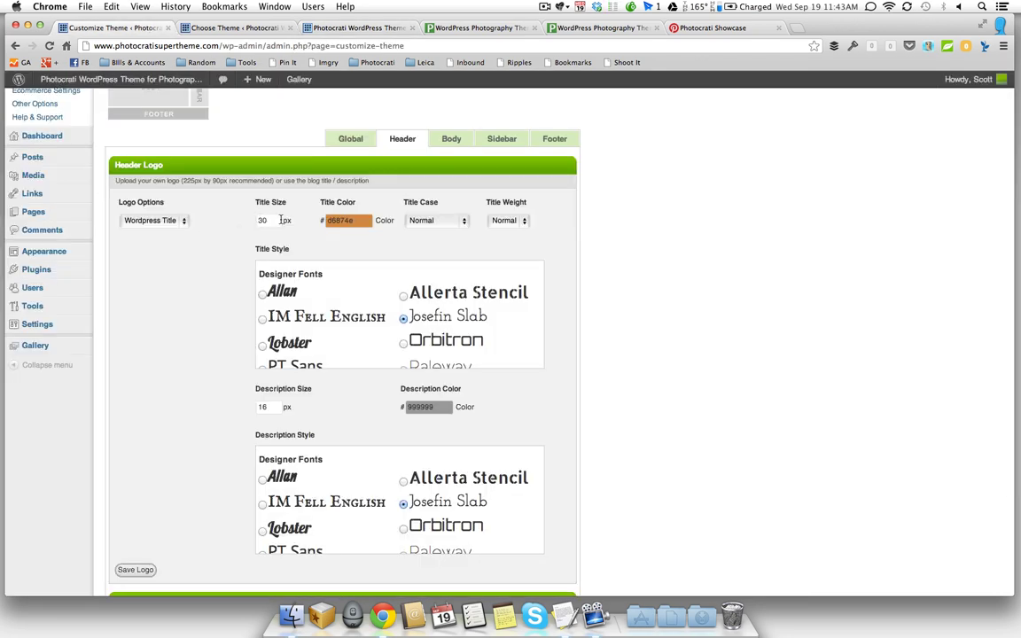
pyautogui.scroll(-10, 275, 301)
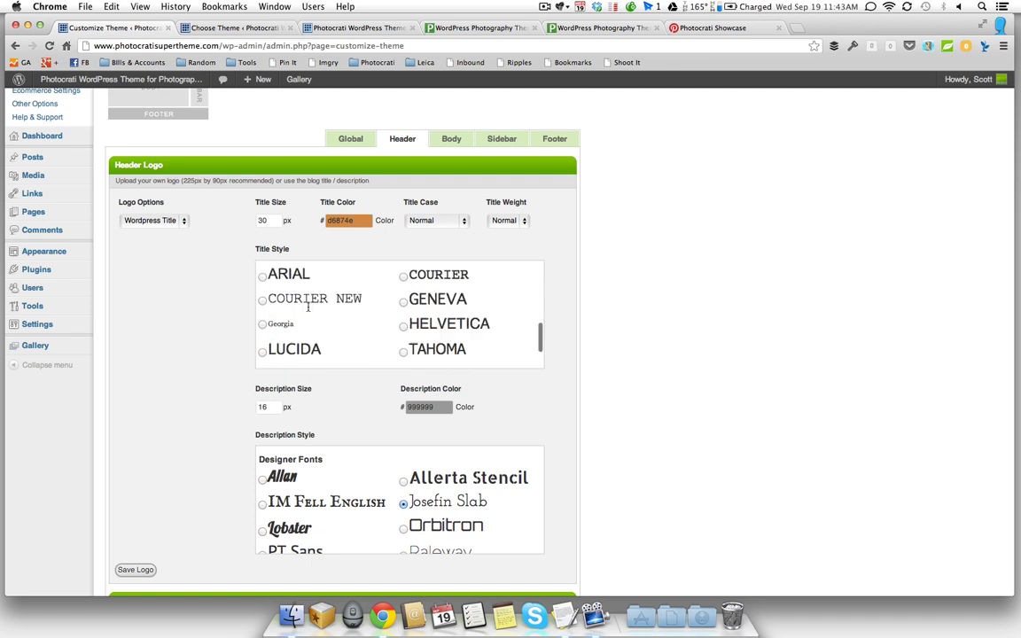
pyautogui.scroll(5, 309, 305)
pyautogui.scroll(-6, 310, 310)
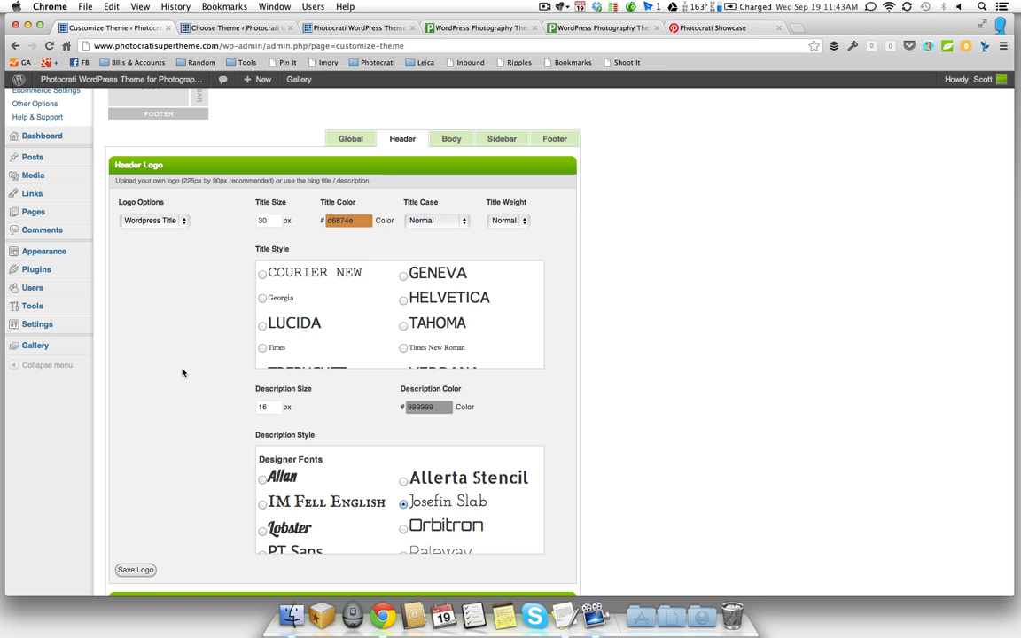
# Switch the header to a custom logo, upload cameras-logo.jpg from the Desktop, save it, and reload the demo site to check it.
pyautogui.click(153, 219)
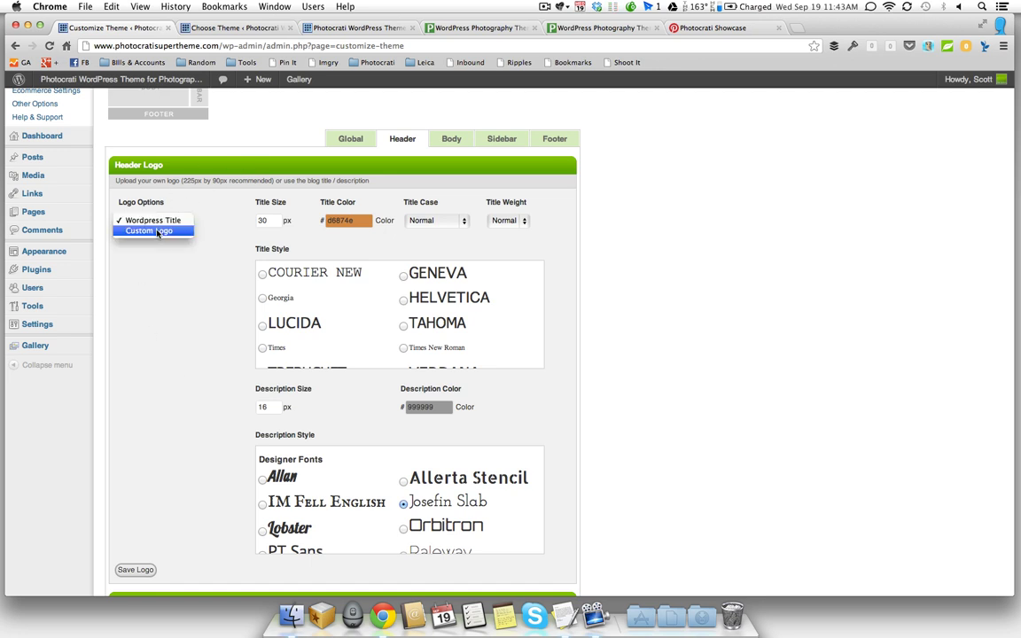
pyautogui.click(158, 232)
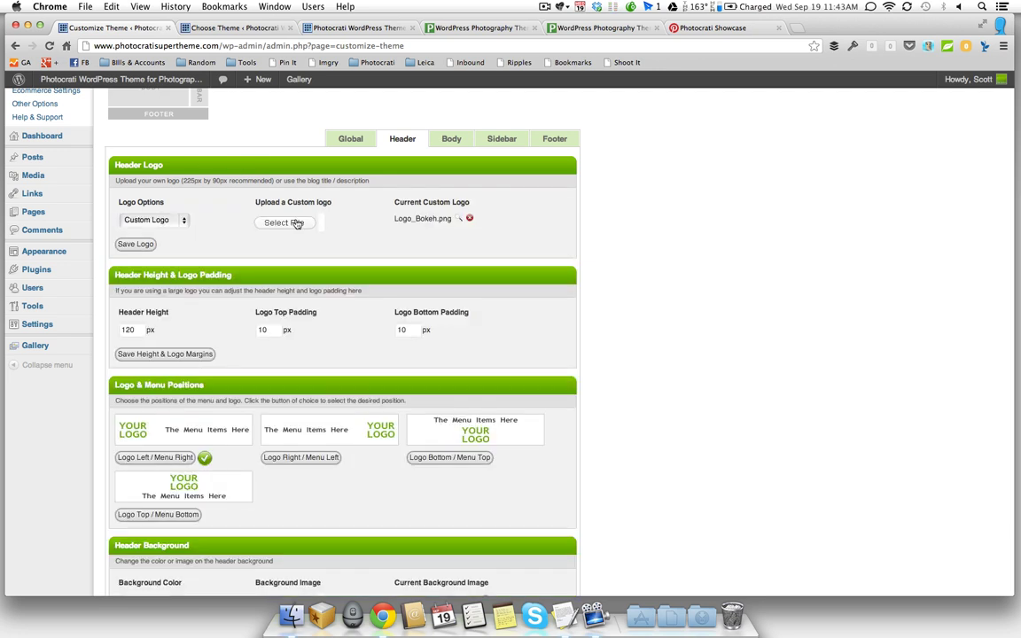
pyautogui.click(297, 223)
pyautogui.click(375, 187)
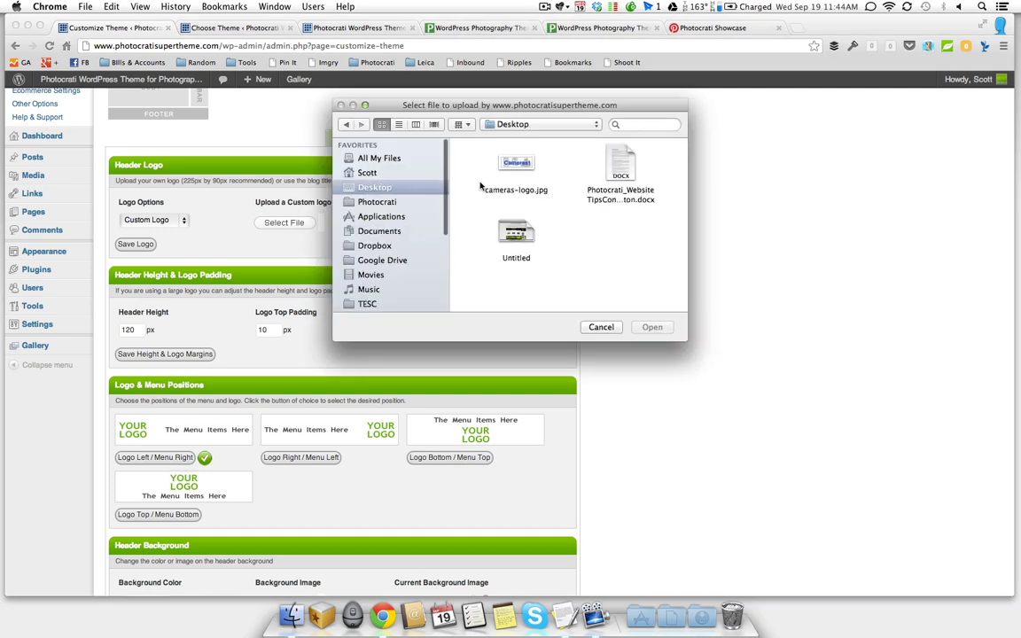
pyautogui.doubleClick(495, 160)
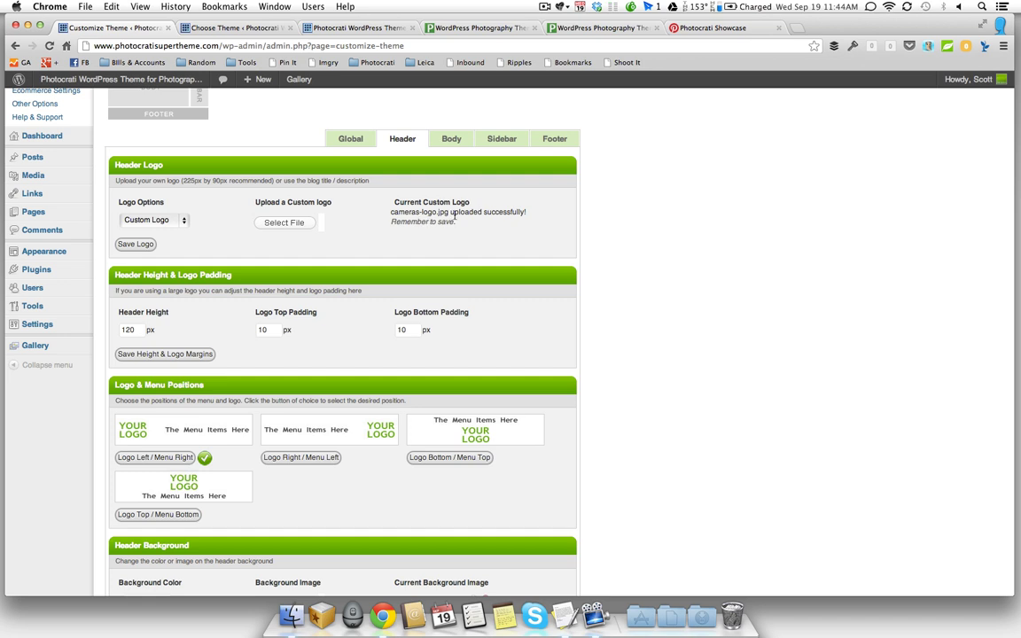
pyautogui.click(137, 245)
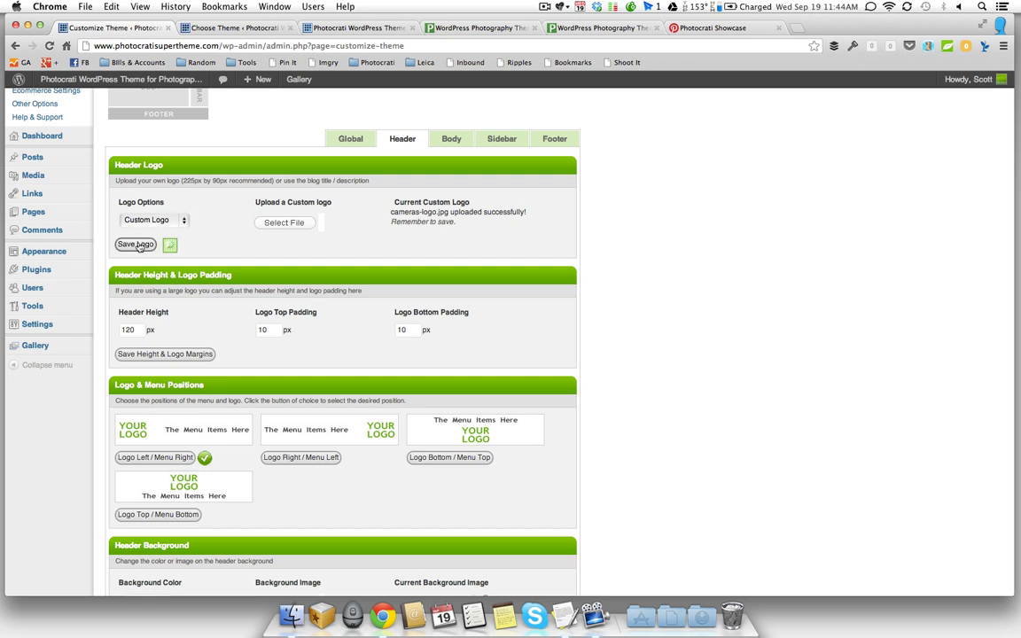
pyautogui.click(340, 29)
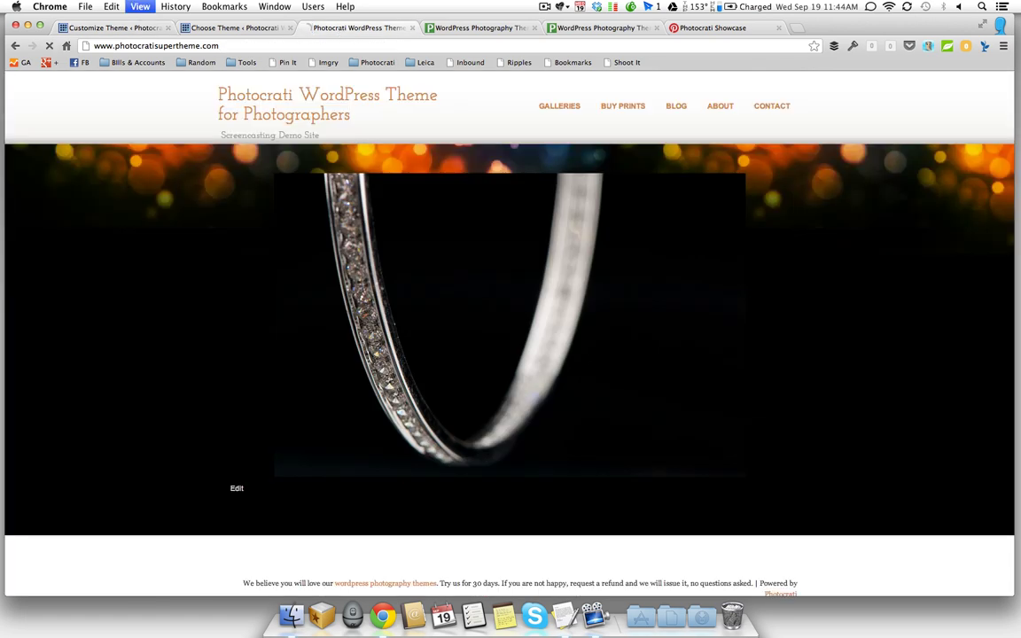
pyautogui.press('super+r')
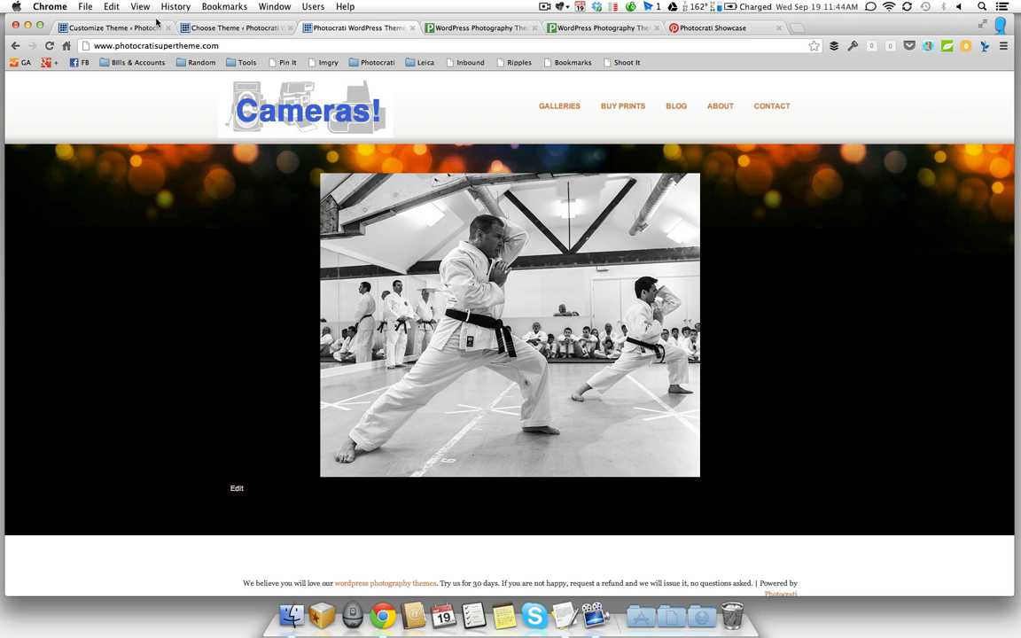
# Set the header logo option back to Wordpress Title, save it, and reload the demo site to check it.
pyautogui.click(115, 27)
pyautogui.click(153, 220)
pyautogui.click(148, 210)
pyautogui.click(134, 569)
pyautogui.click(349, 28)
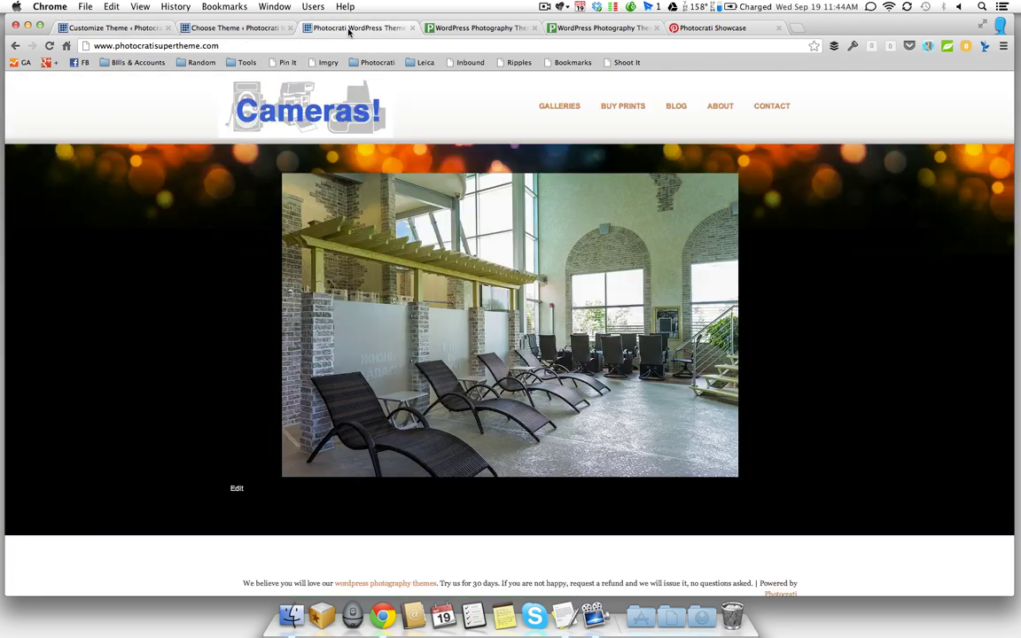
pyautogui.press('super+r')
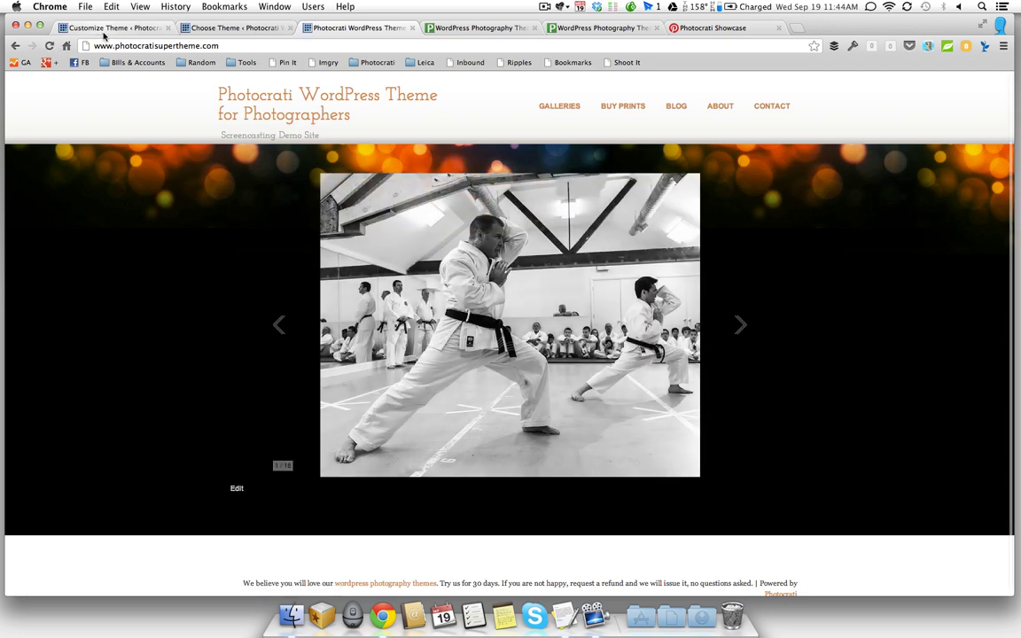
# Examine the header height, logo padding, and logo and menu position options against the header on the demo site.
pyautogui.click(107, 27)
pyautogui.scroll(-5, 125, 347)
pyautogui.scroll(-1, 222, 279)
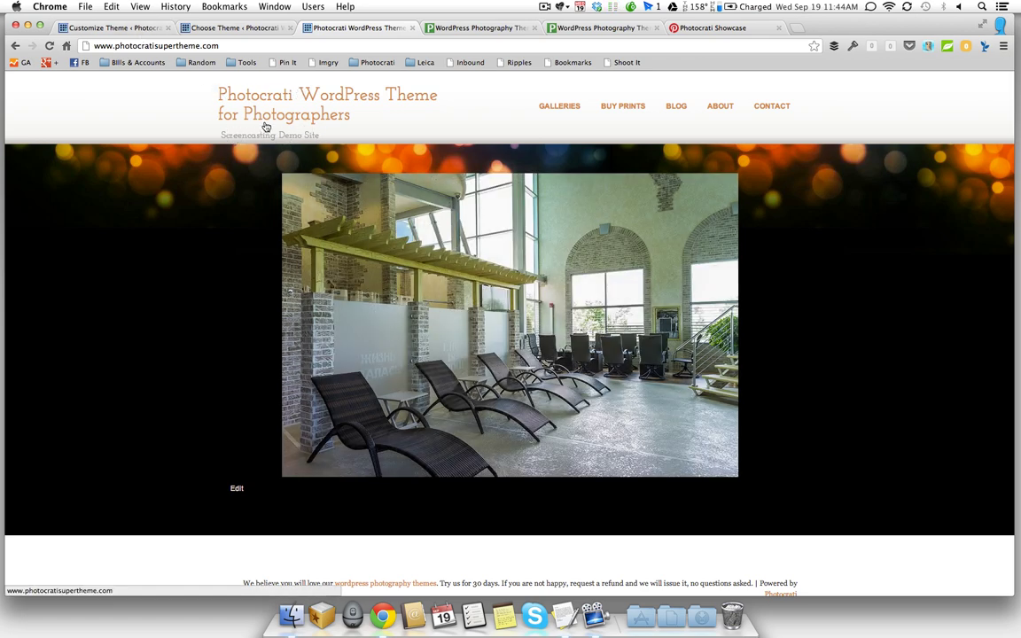
pyautogui.click(136, 29)
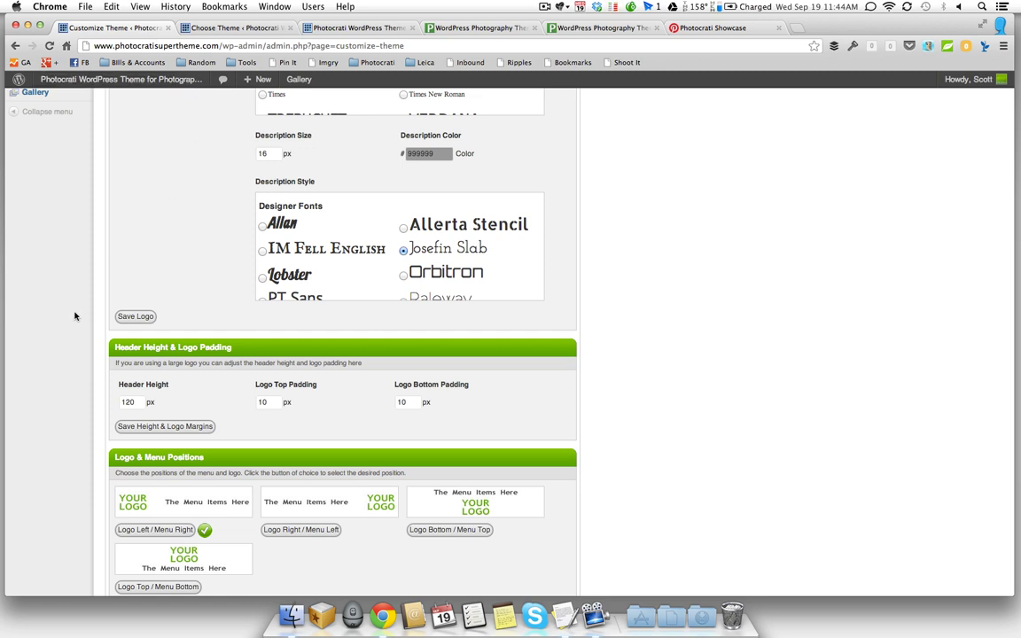
pyautogui.scroll(-5, 76, 317)
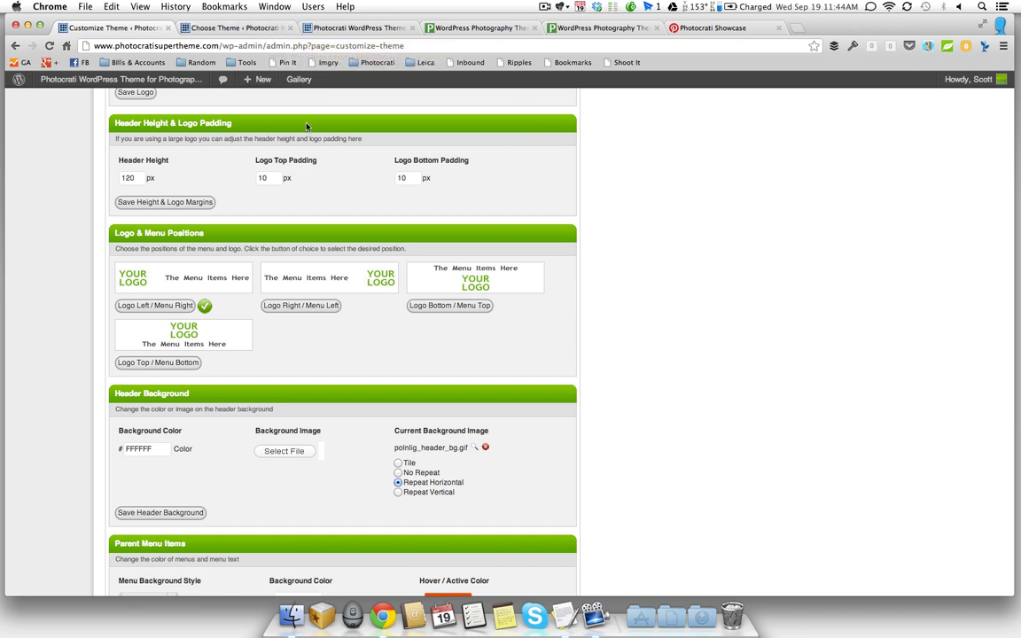
pyautogui.click(341, 27)
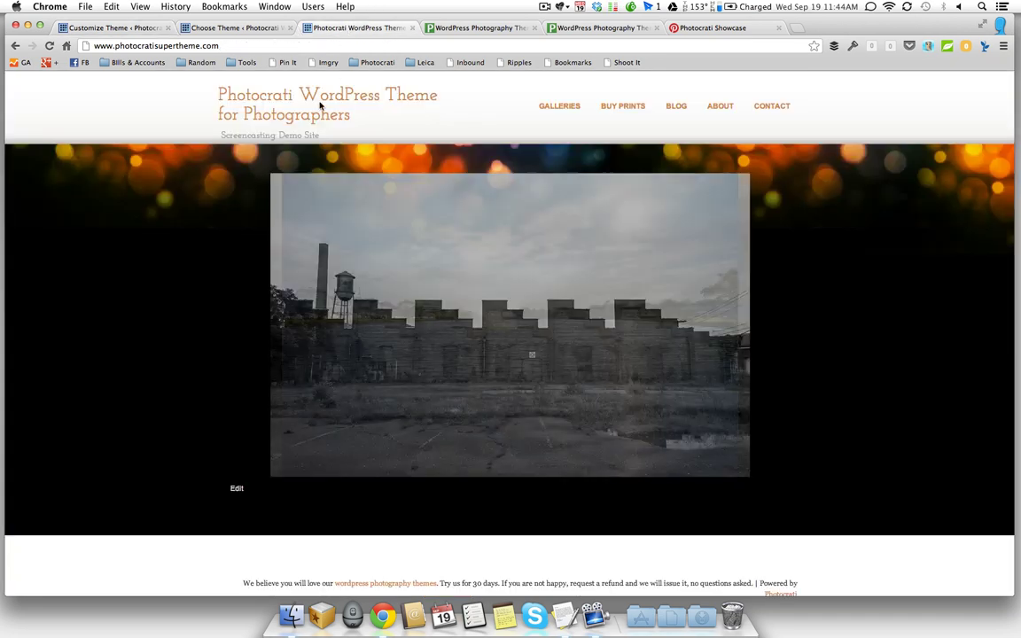
pyautogui.click(110, 28)
pyautogui.scroll(-2, 93, 266)
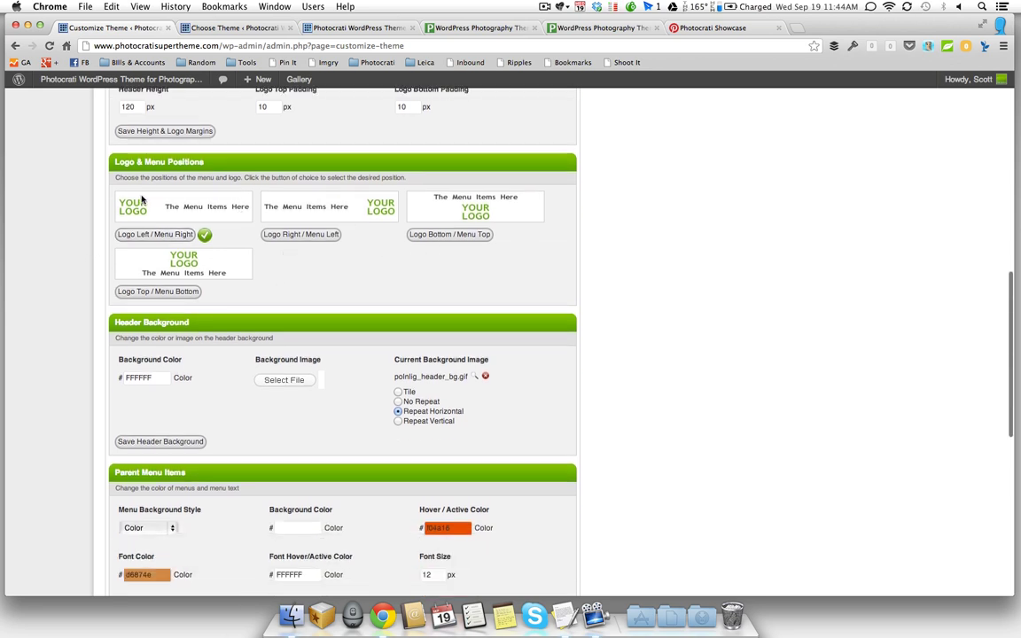
pyautogui.click(218, 29)
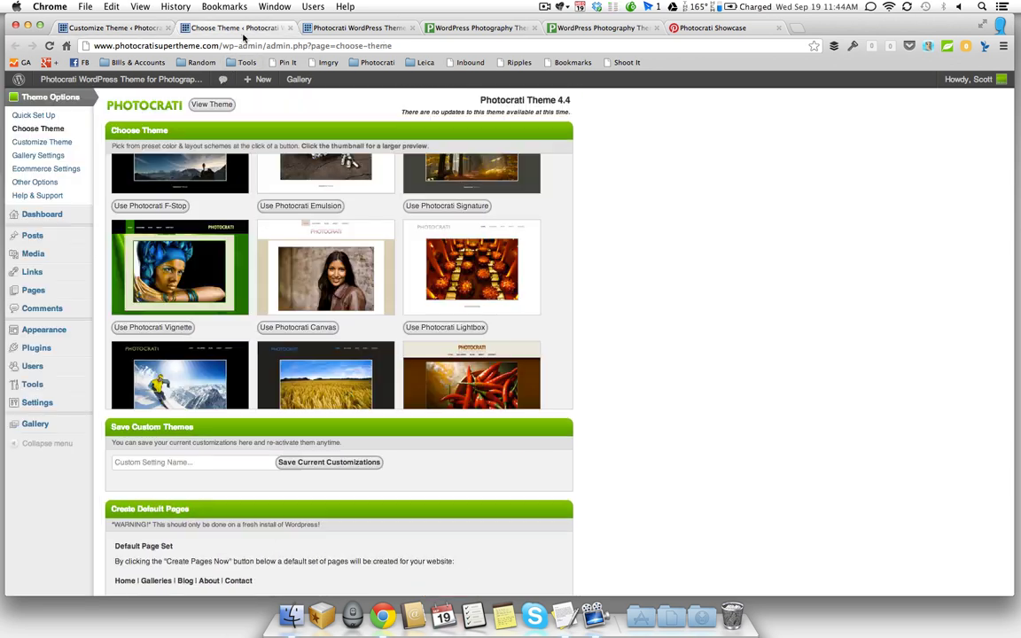
pyautogui.click(350, 27)
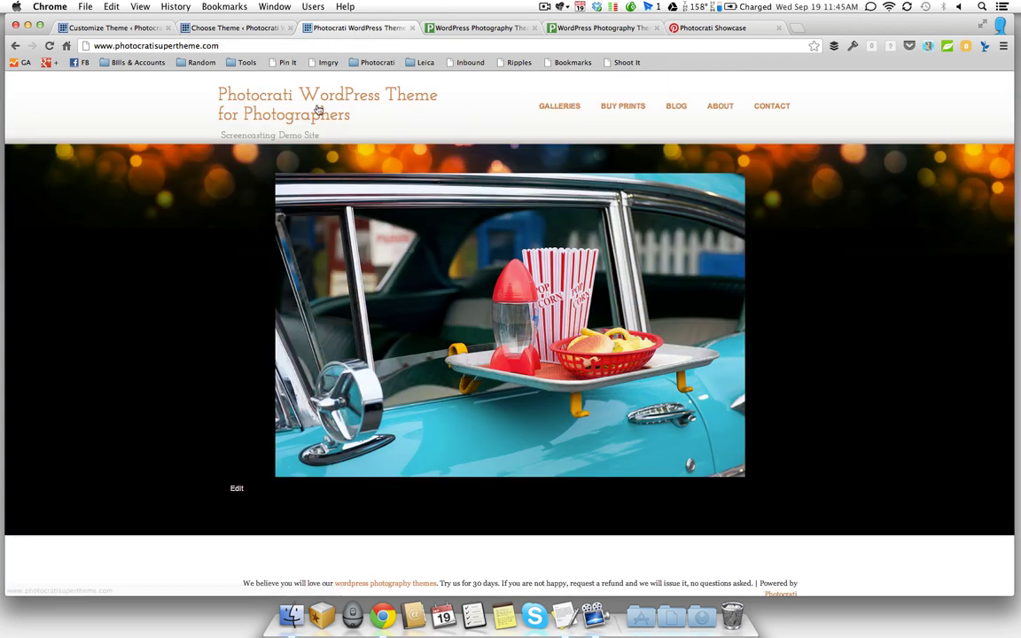
# Set the header's logo and menu positions to Logo Top / Menu Bottom, and reload the demo site to check the layout.
pyautogui.click(123, 27)
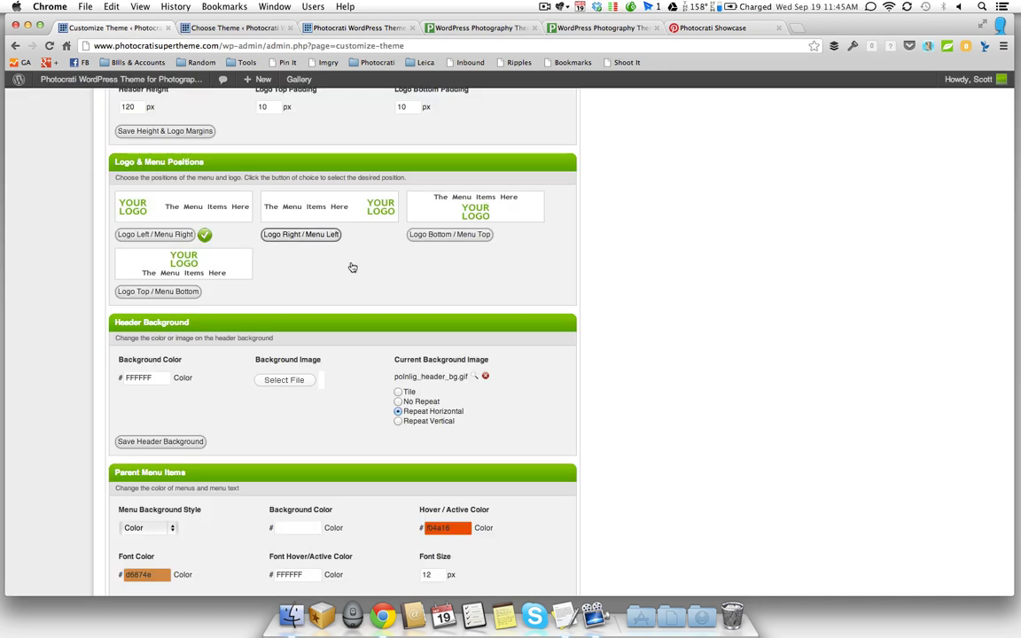
pyautogui.click(177, 293)
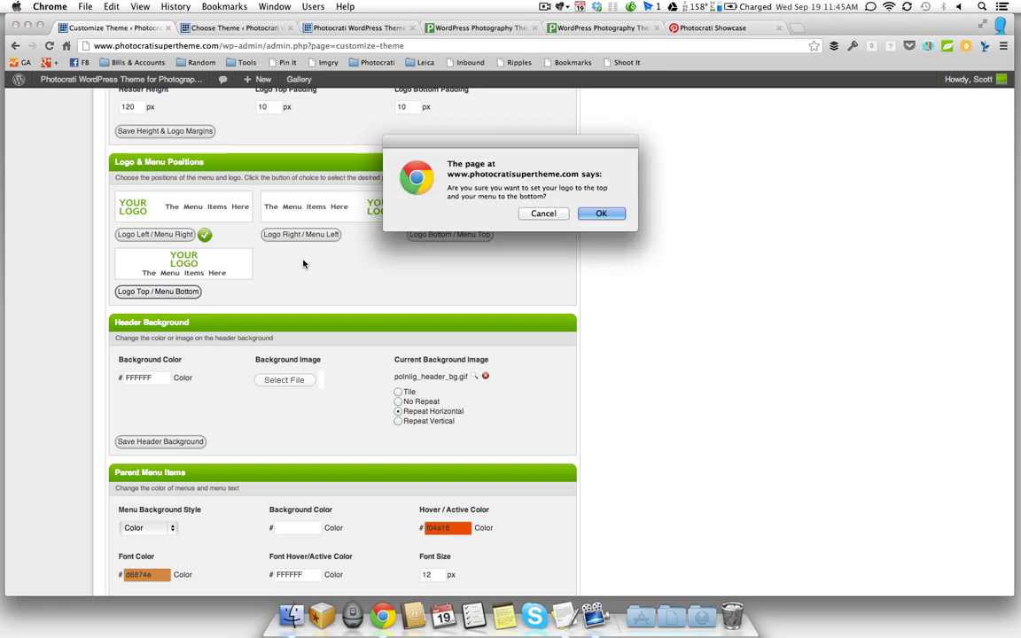
pyautogui.click(608, 214)
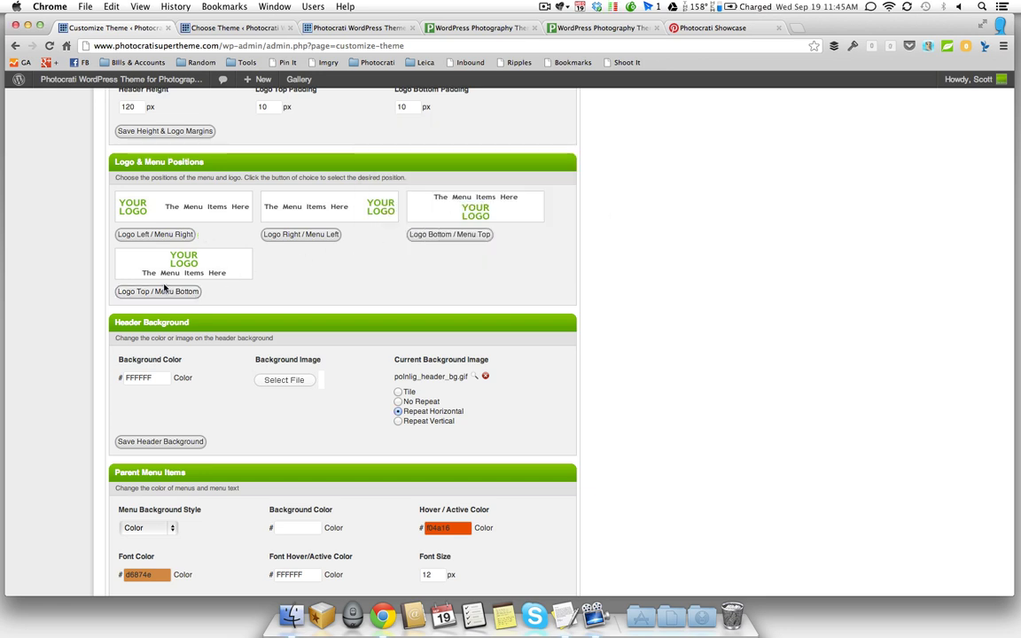
pyautogui.click(382, 29)
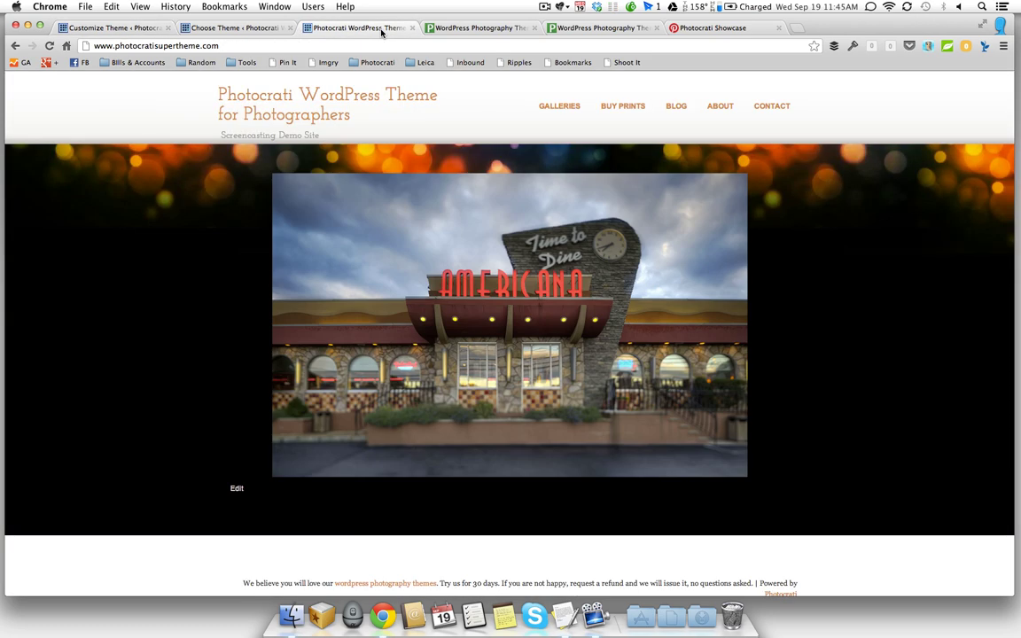
pyautogui.press('super+r')
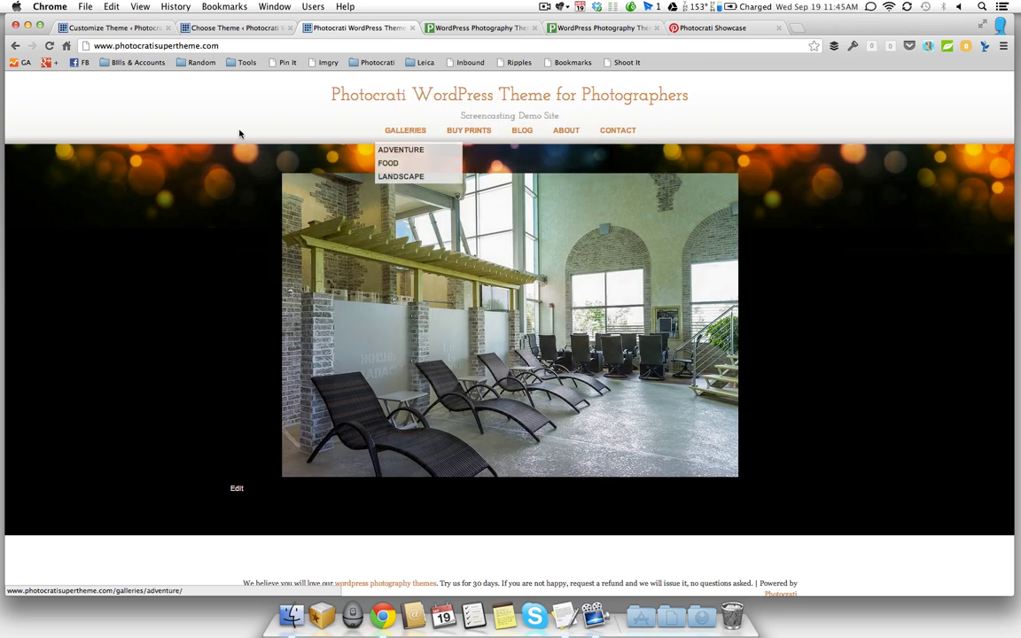
# Examine the header's parent menu and dropdown menu settings, including the menu background style options, against the demo site's menu.
pyautogui.click(117, 27)
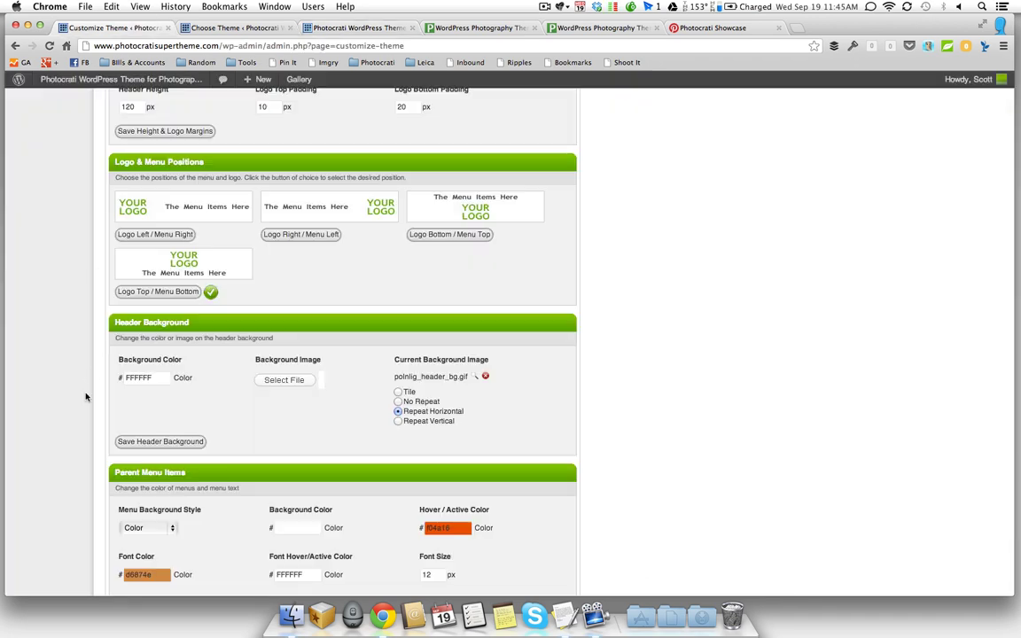
pyautogui.scroll(-5, 78, 380)
pyautogui.scroll(-1, 83, 408)
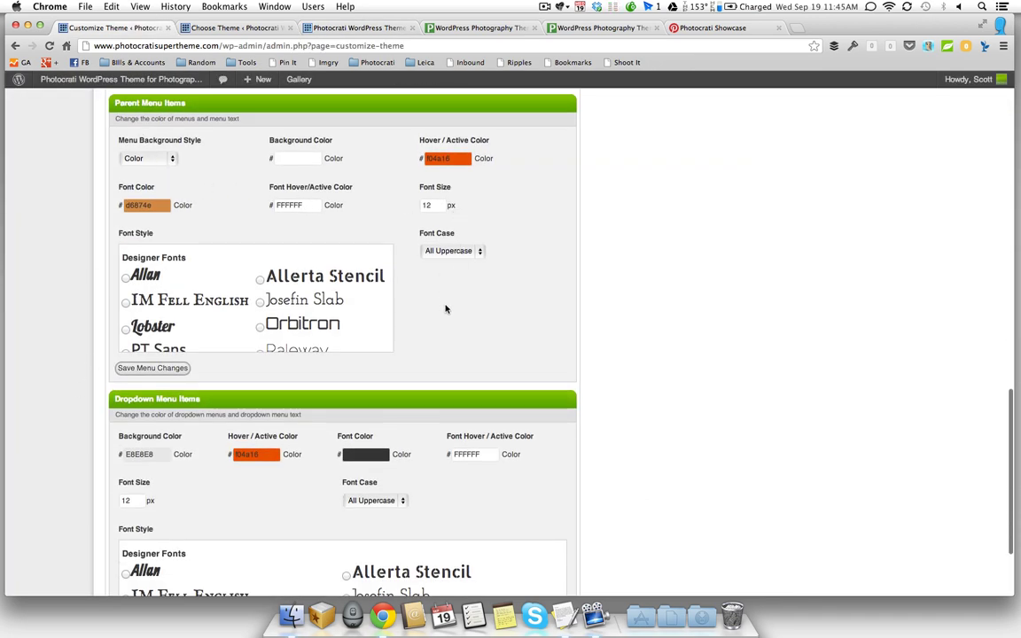
pyautogui.click(143, 159)
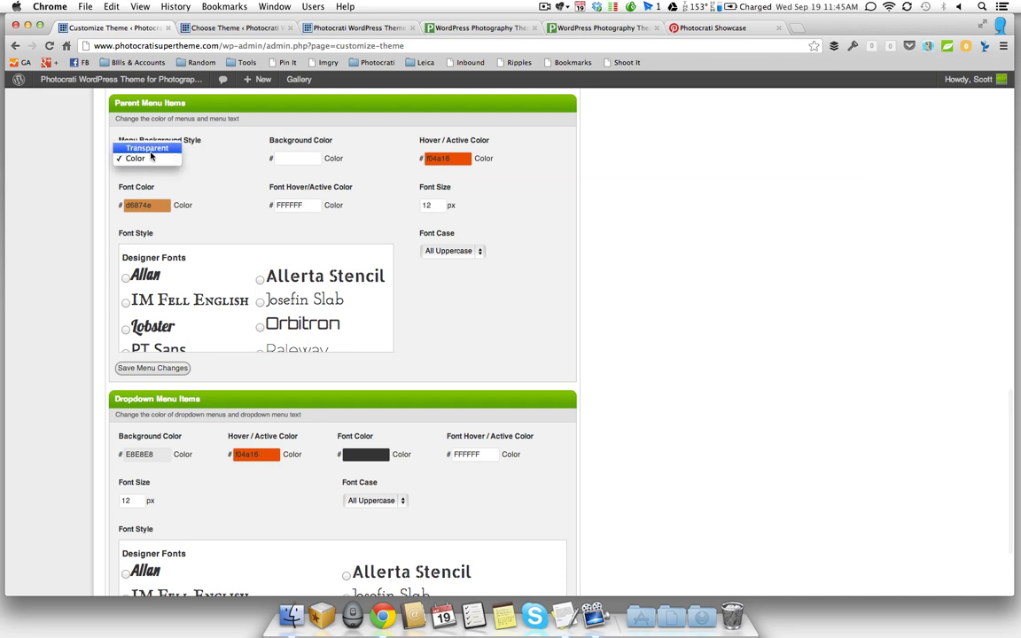
pyautogui.click(146, 160)
pyautogui.scroll(-3, 71, 326)
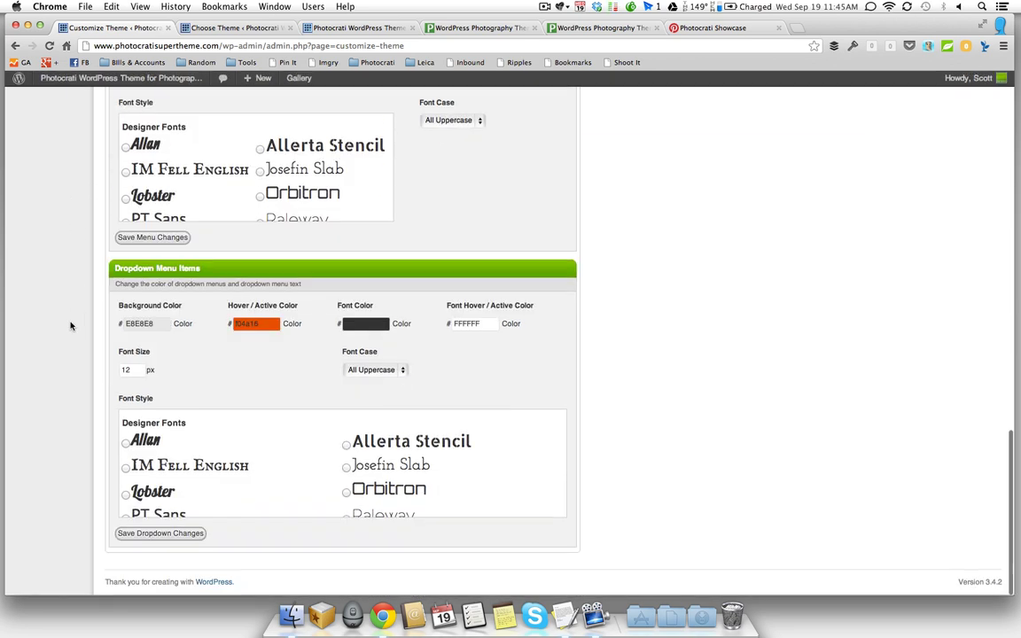
pyautogui.click(394, 27)
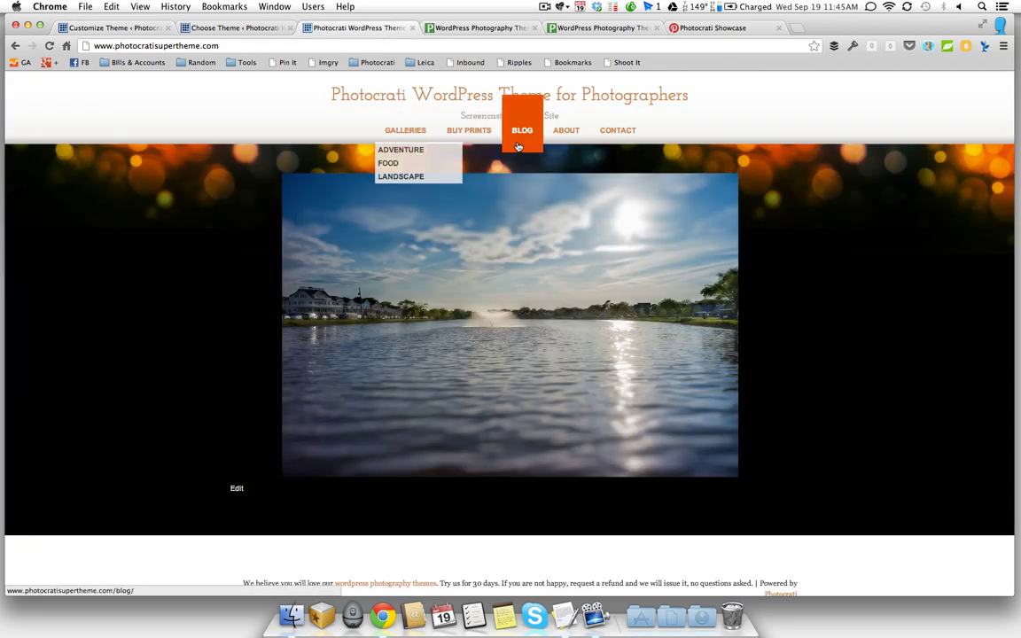
pyautogui.moveTo(409, 135)
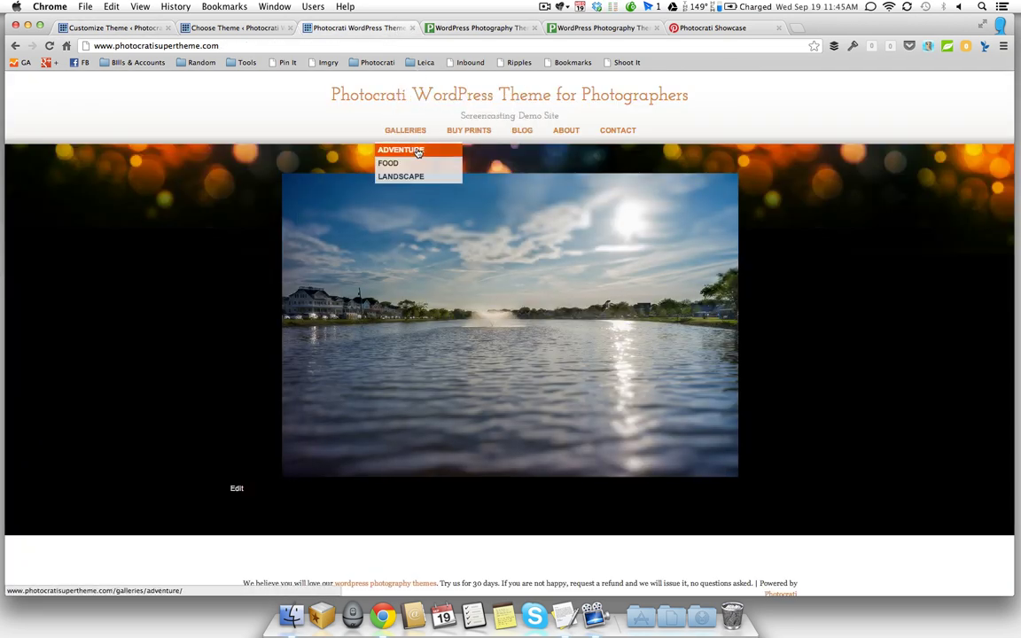
# Examine the theme's body settings for content fonts and paragraphs, H1-H5 title styles, and link styles.
pyautogui.click(155, 29)
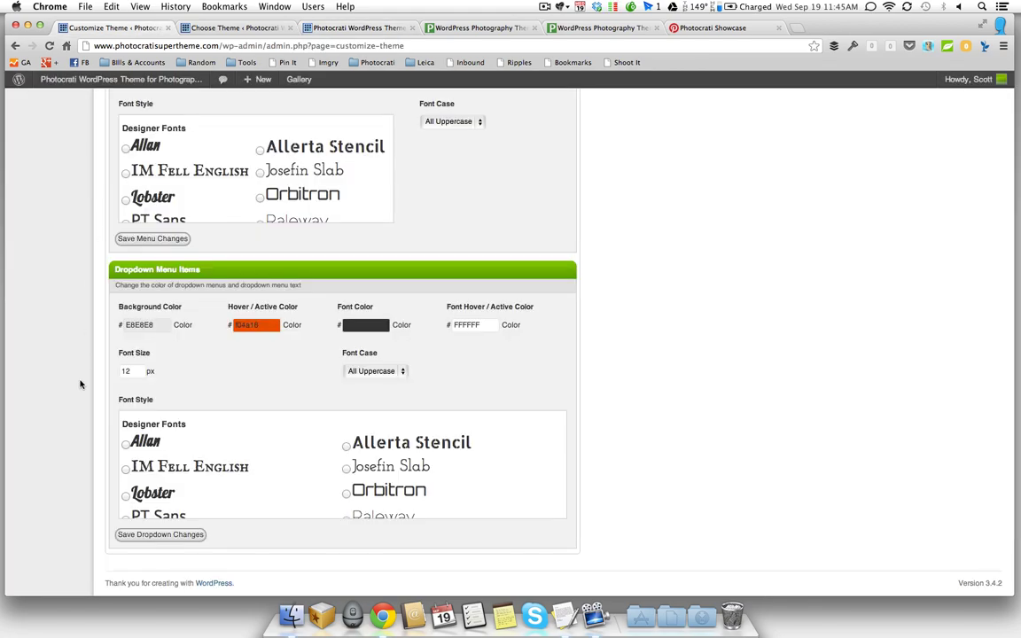
pyautogui.scroll(10, 80, 383)
pyautogui.scroll(5, 162, 340)
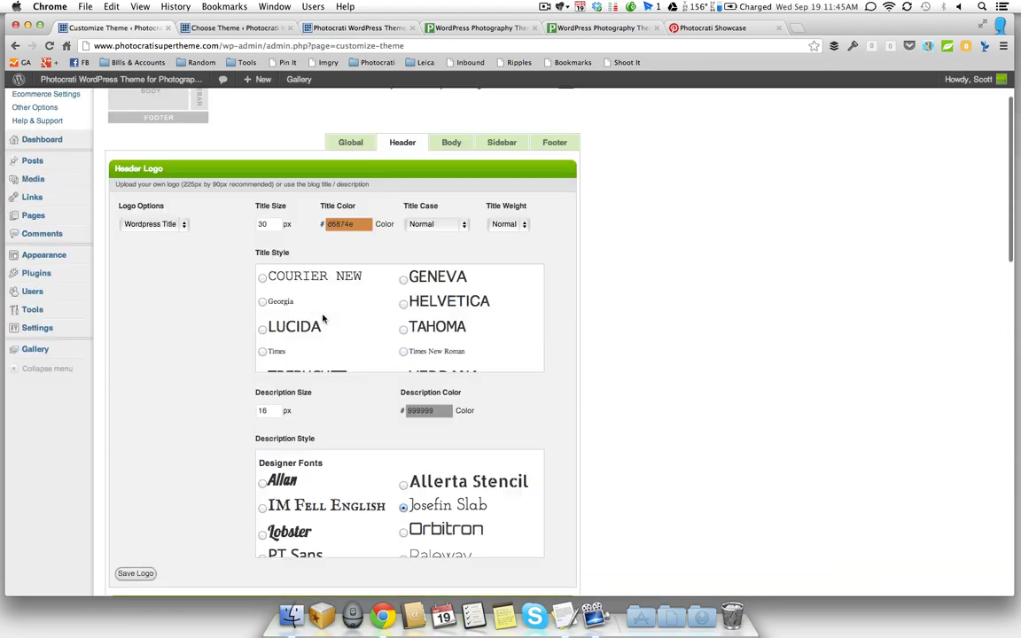
pyautogui.click(451, 222)
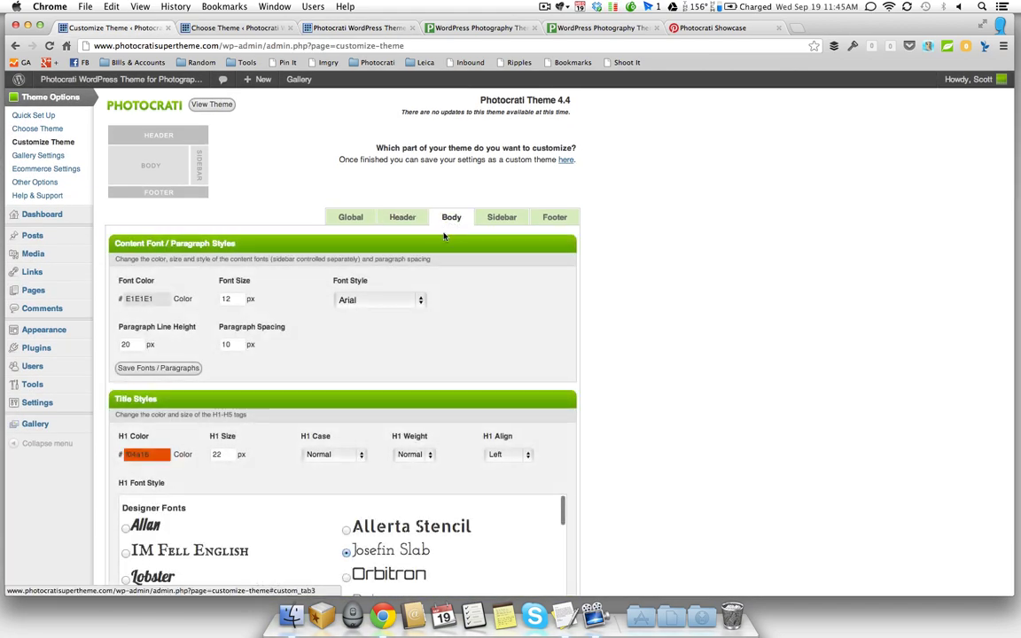
pyautogui.scroll(-3, 614, 339)
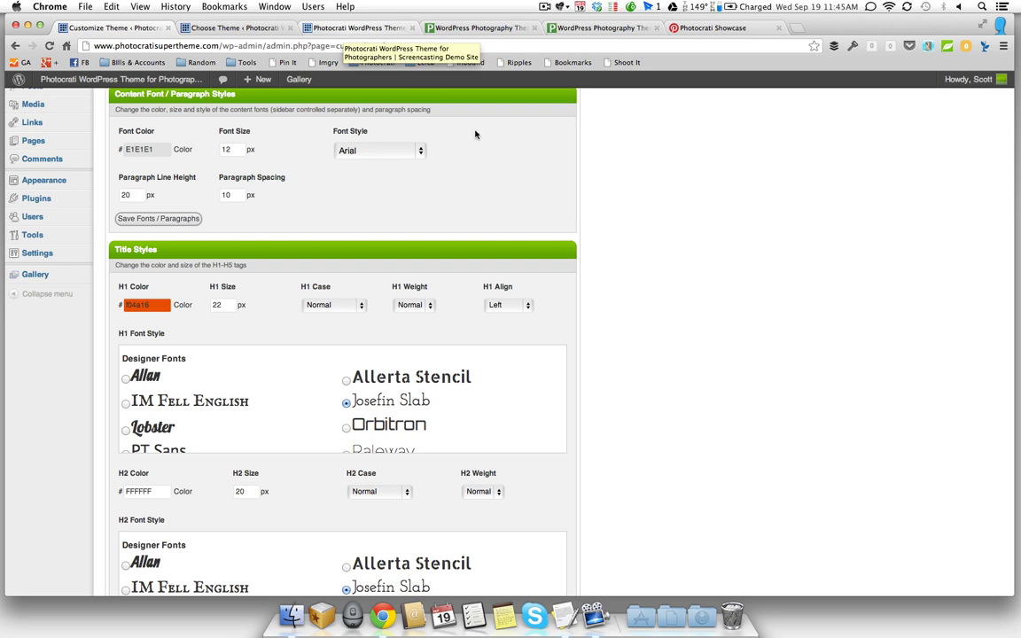
pyautogui.scroll(-3, 598, 283)
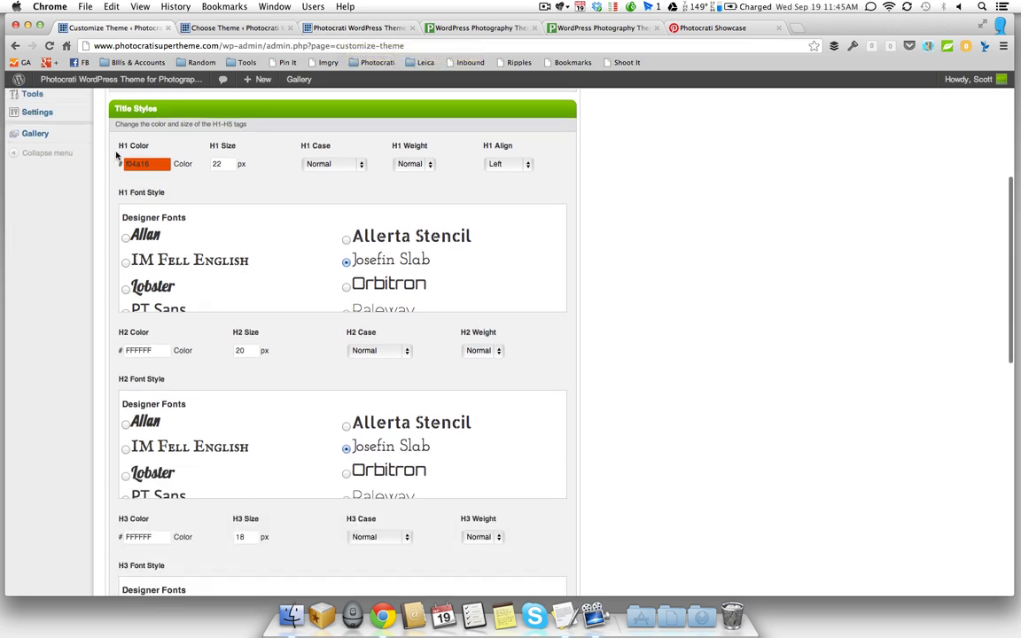
pyautogui.scroll(-4, 83, 414)
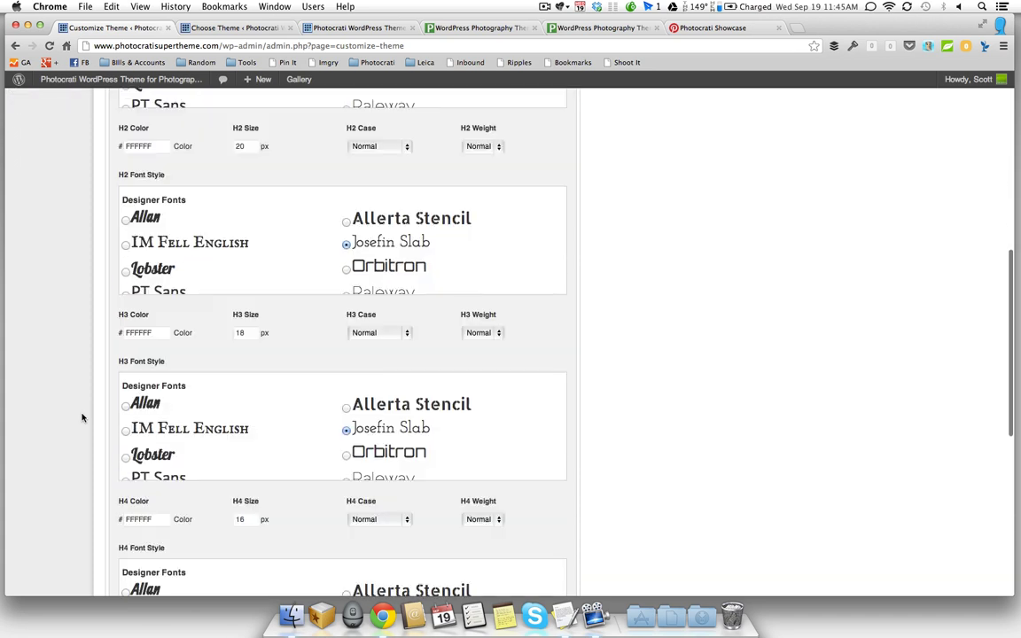
pyautogui.scroll(4, 83, 417)
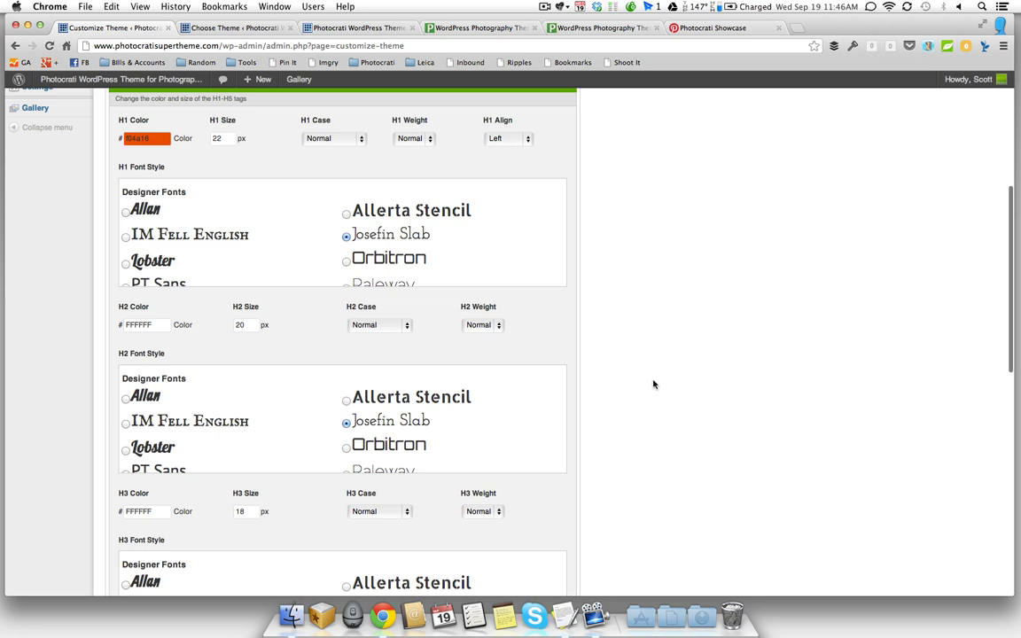
pyautogui.scroll(-5, 653, 384)
pyautogui.scroll(-8, 653, 384)
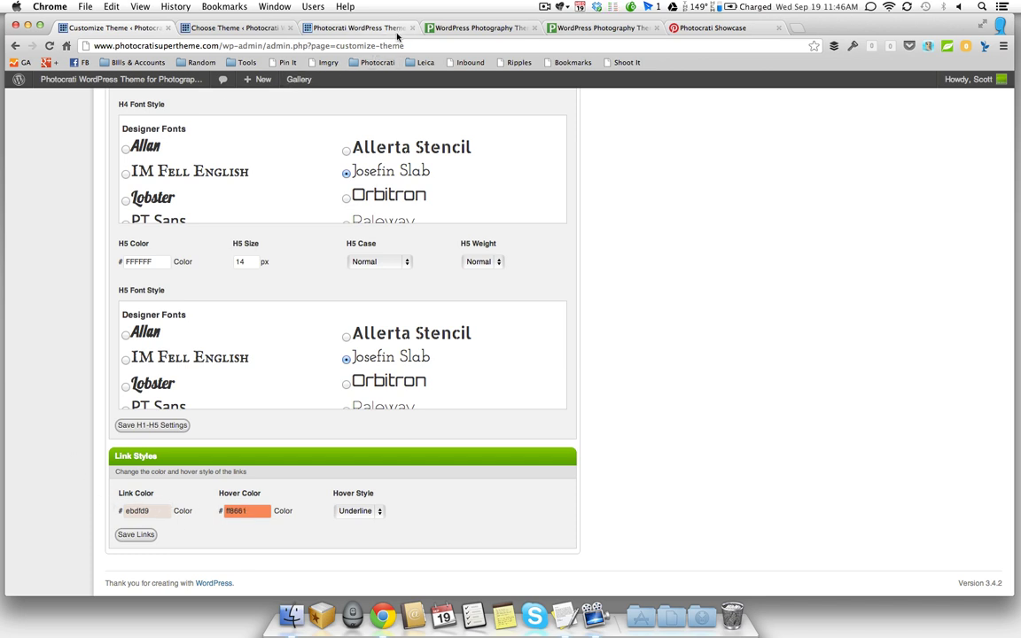
# Open the demo site's blog and its thumbnail galleries post to check the title, text, and sidebar link styling.
pyautogui.click(357, 30)
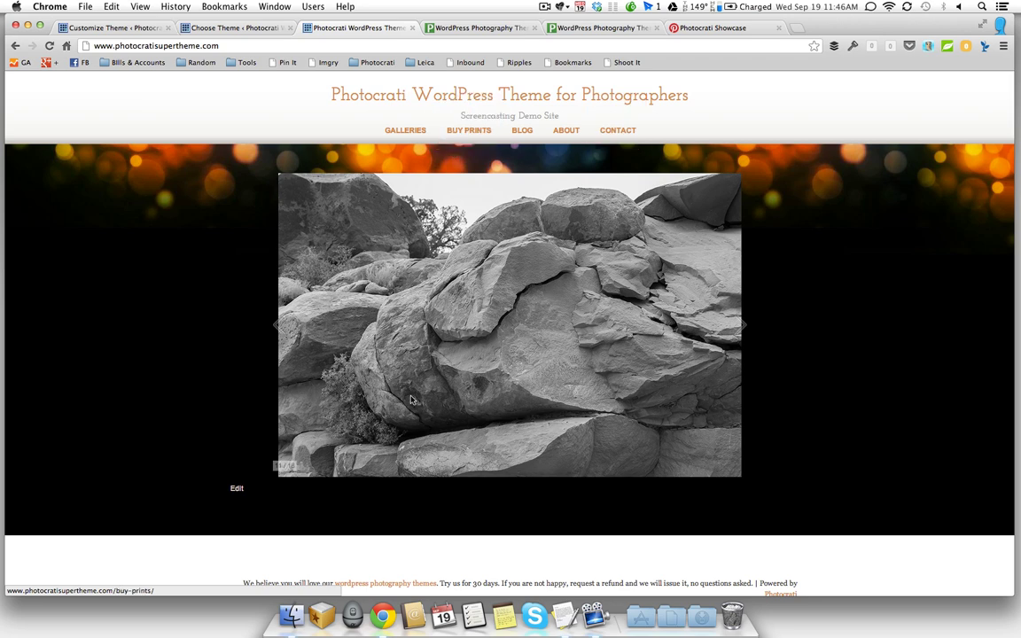
pyautogui.scroll(-1, 577, 159)
pyautogui.click(528, 125)
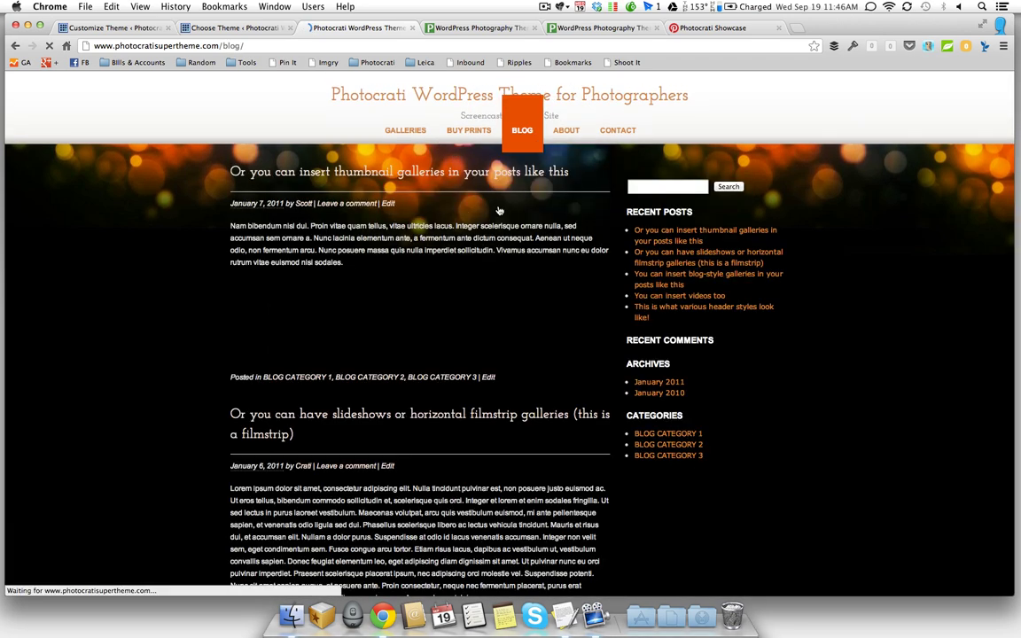
pyautogui.click(454, 175)
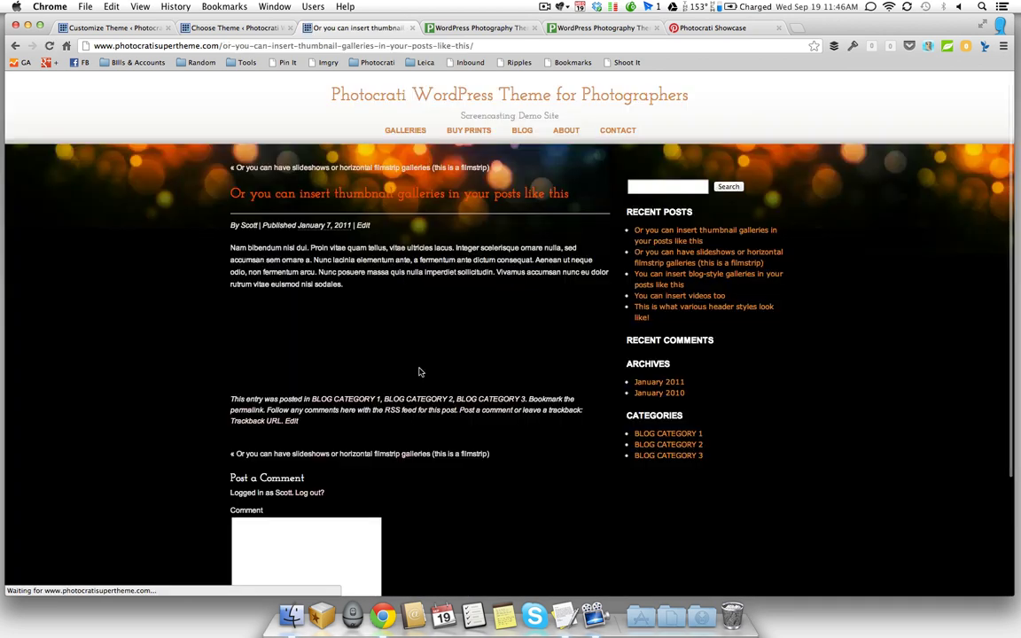
pyautogui.scroll(-2, 420, 372)
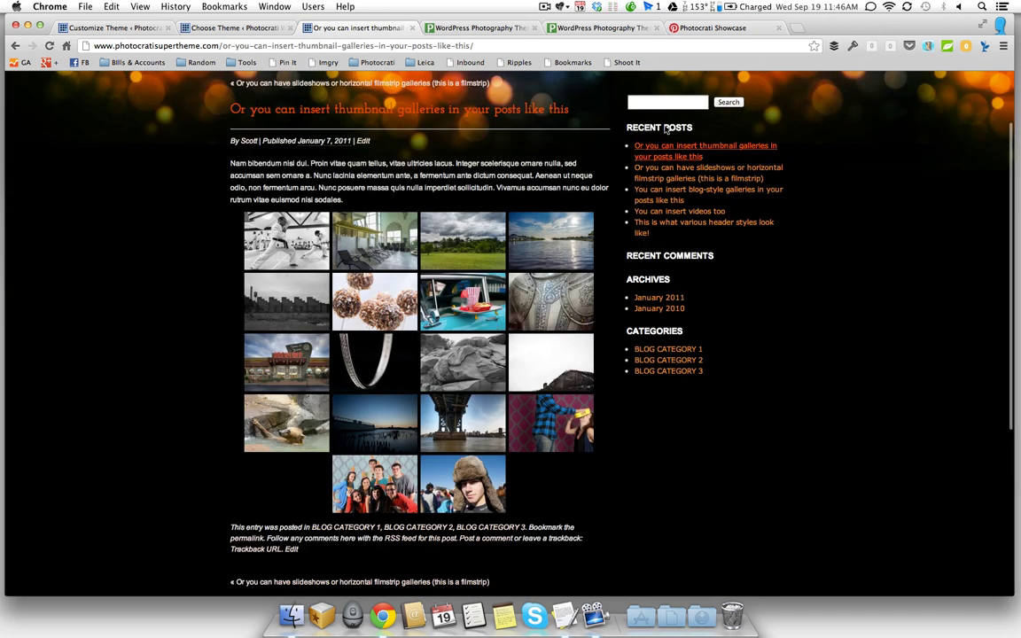
pyautogui.scroll(2, 674, 267)
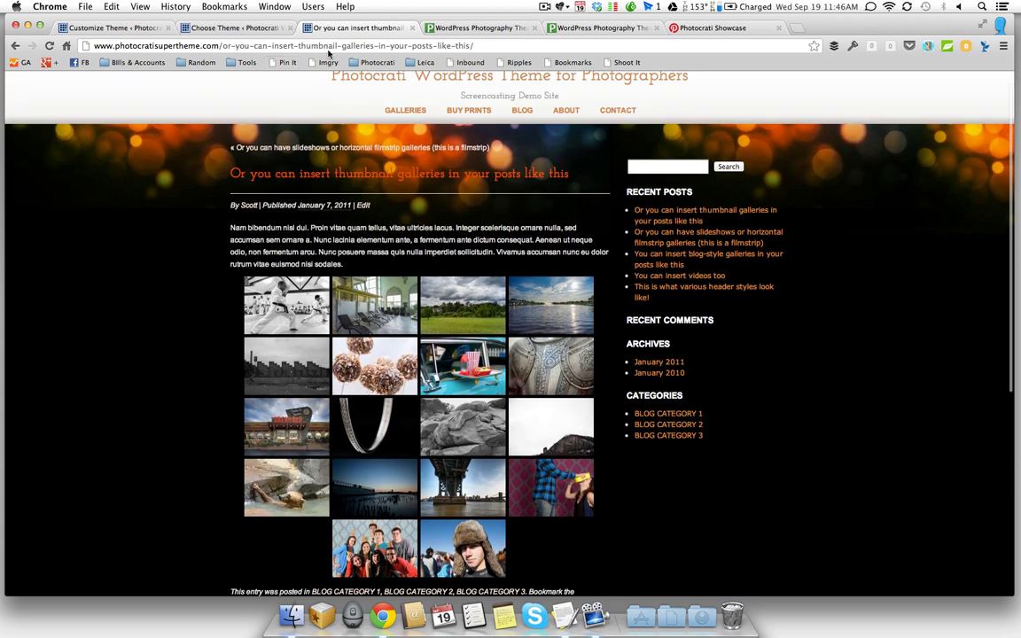
# Return to the theme customization page and open the sidebar settings at the sidebar and content width options.
pyautogui.click(232, 27)
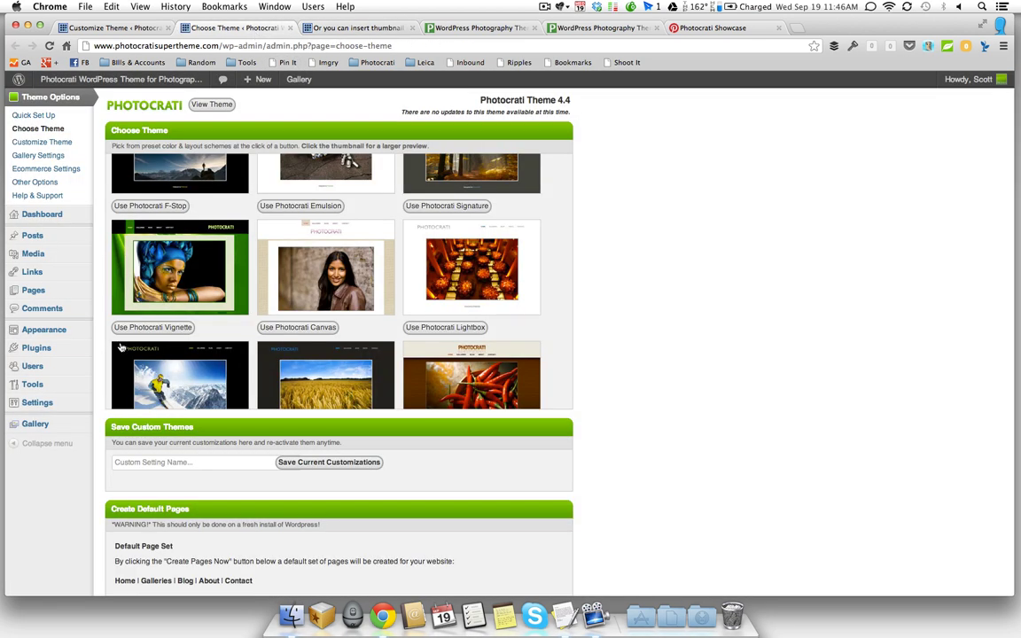
pyautogui.click(108, 27)
pyautogui.scroll(5, 337, 168)
pyautogui.scroll(10, 338, 140)
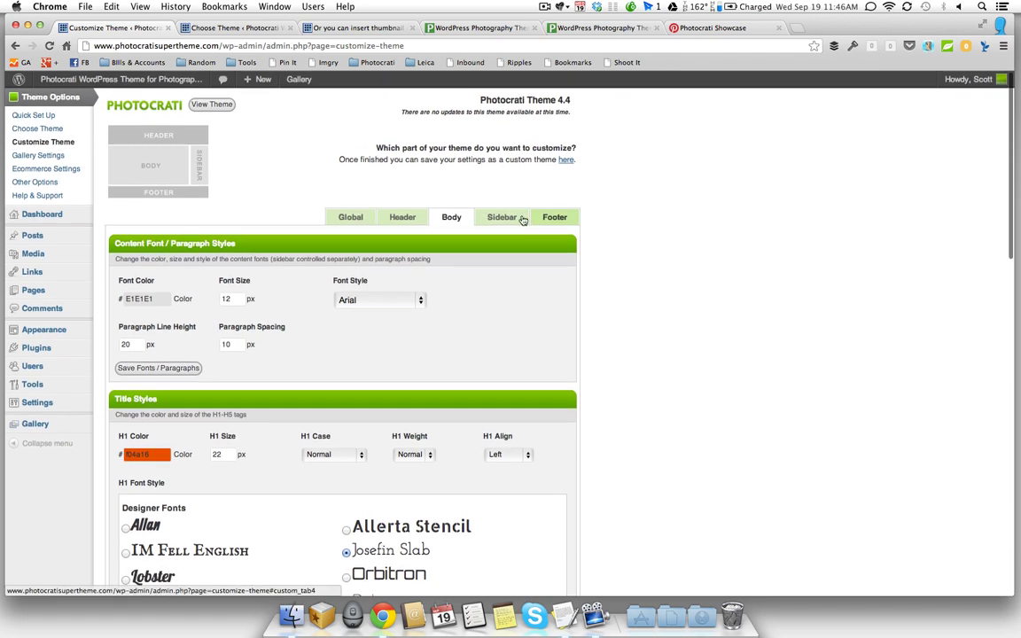
pyautogui.click(502, 217)
pyautogui.scroll(-3, 568, 371)
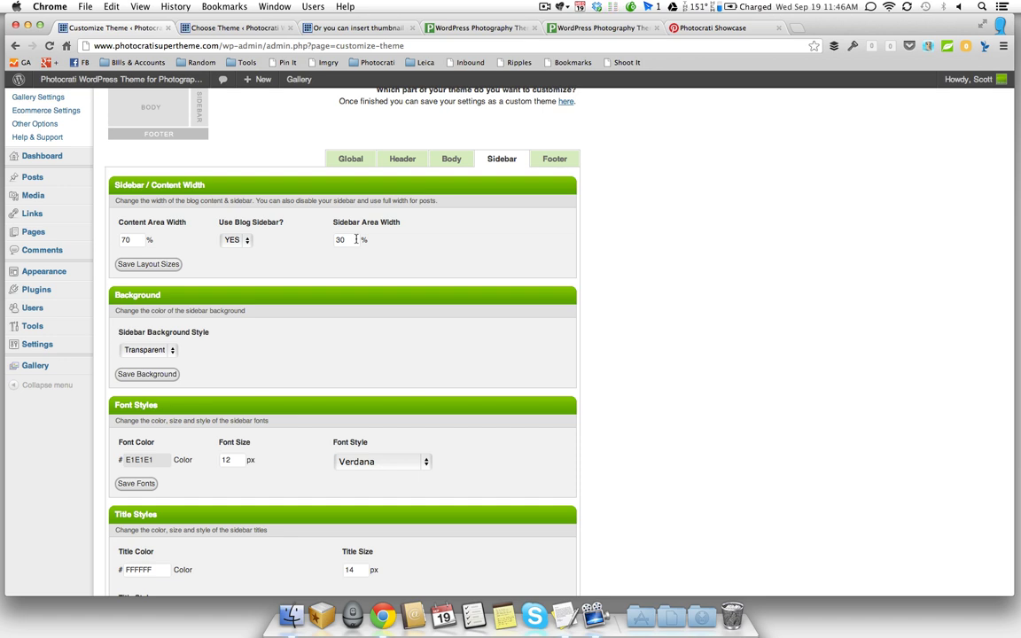
# Try a sidebar area width of 20% and set it back to 30%.
pyautogui.doubleClick(356, 240)
pyautogui.write('20')
pyautogui.doubleClick(341, 239)
pyautogui.write('3')
# Examine the sidebar's background style options and its font, title, and link style settings.
pyautogui.scroll(-2, 171, 353)
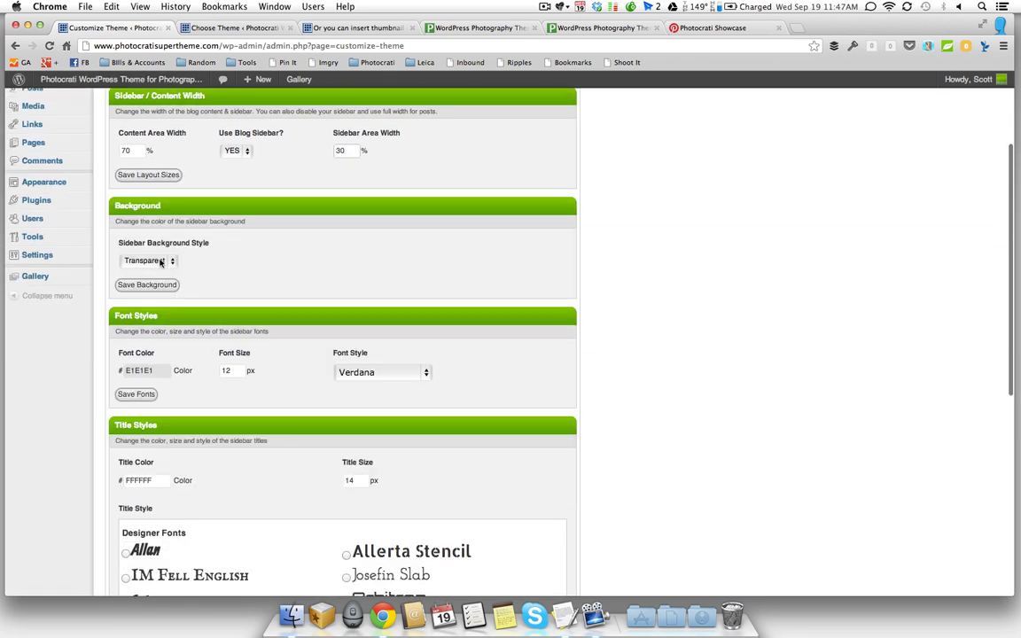
pyautogui.click(159, 261)
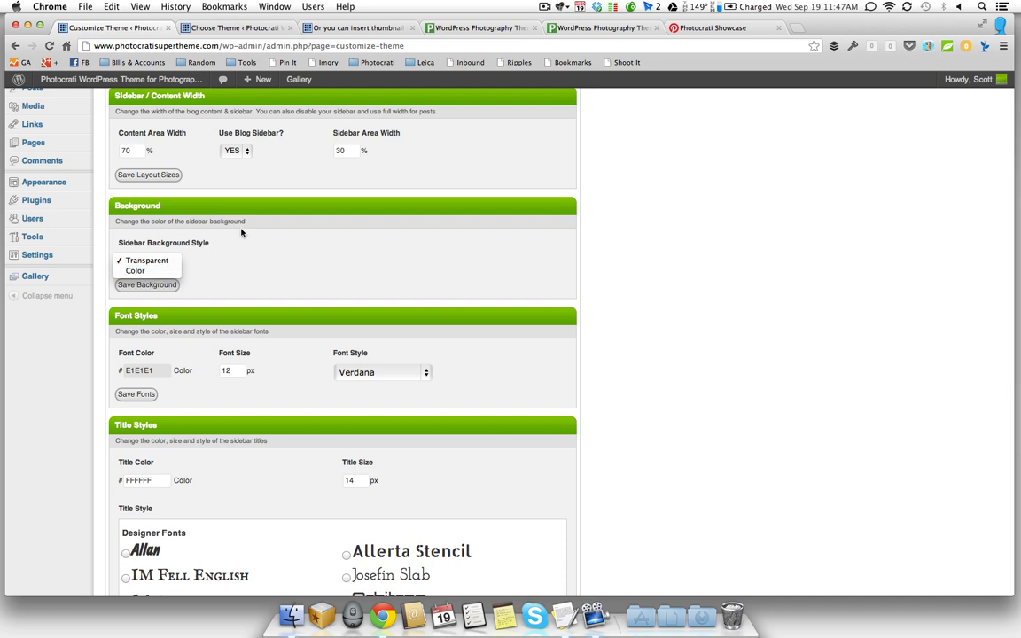
pyautogui.click(294, 246)
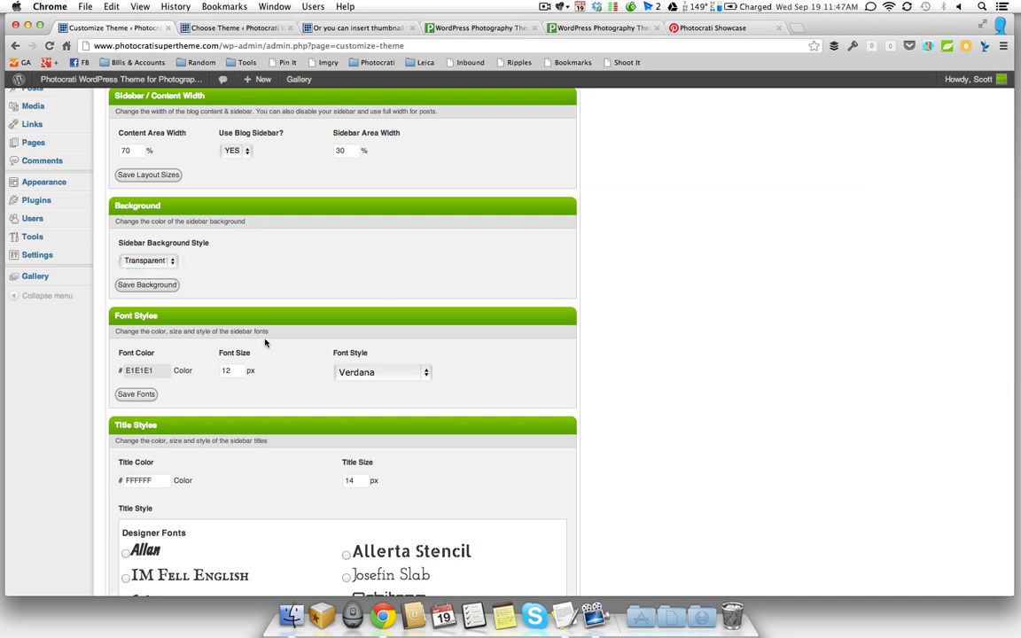
pyautogui.scroll(-3, 245, 305)
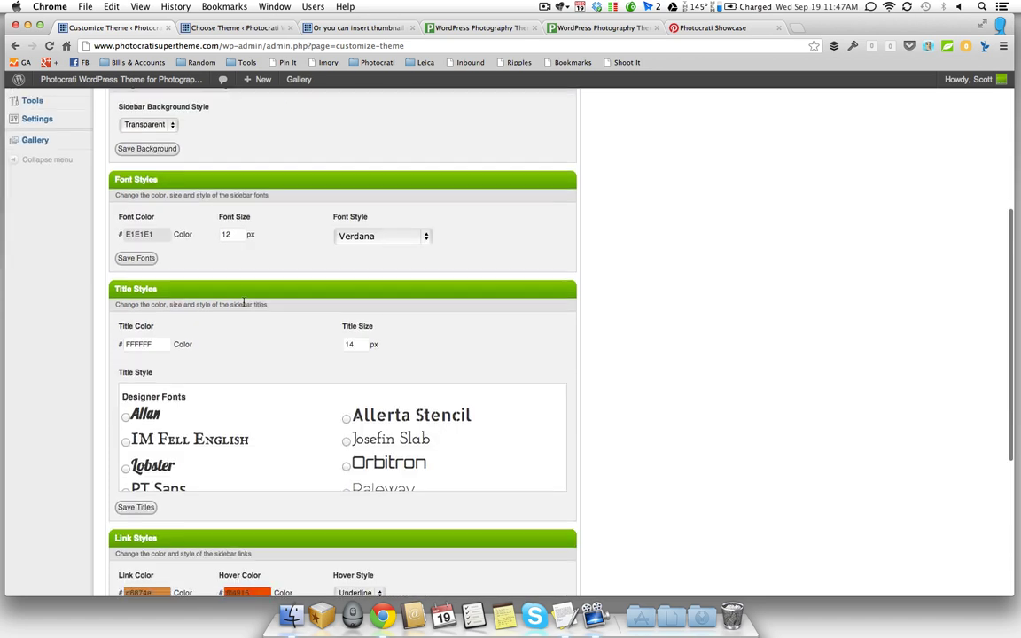
pyautogui.scroll(-2, 177, 426)
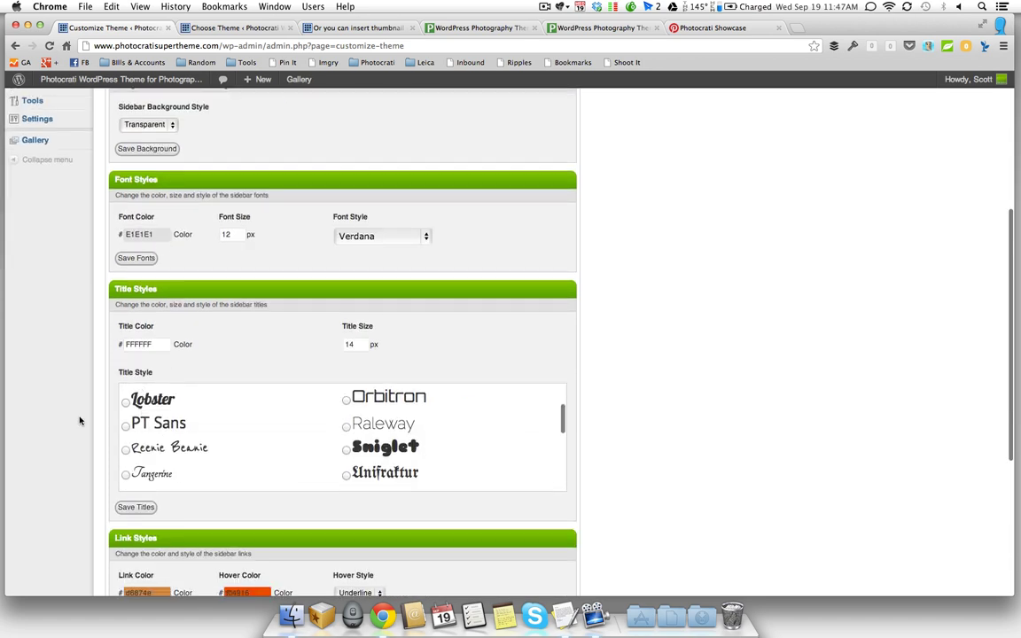
pyautogui.scroll(-6, 80, 416)
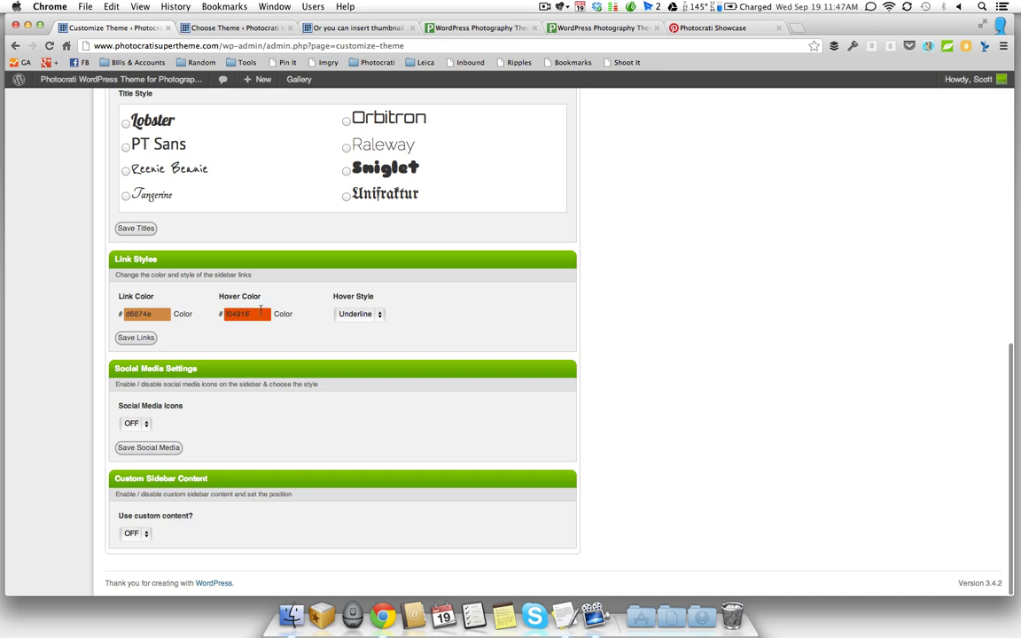
# Turn on the sidebar's social media icons to view the icon sets and URL fields, and switch them back off.
pyautogui.click(137, 422)
pyautogui.click(139, 433)
pyautogui.scroll(-5, 146, 408)
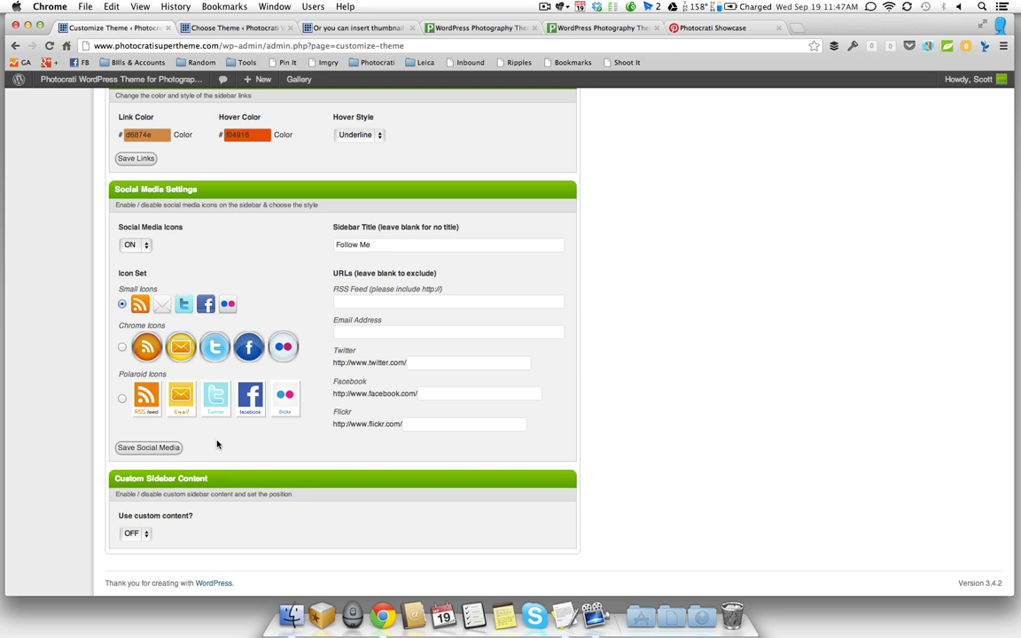
pyautogui.click(141, 249)
pyautogui.click(129, 229)
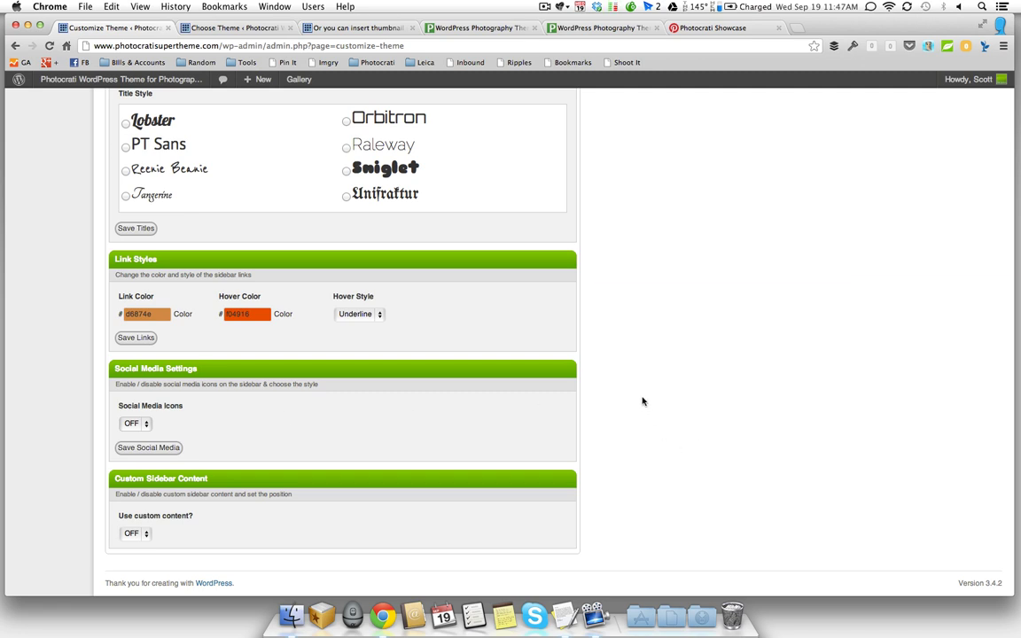
# Examine the footer style, height, widget placement, and copyright settings, and switch back to the thumbnail galleries post on the demo site.
pyautogui.scroll(10, 642, 402)
pyautogui.click(565, 219)
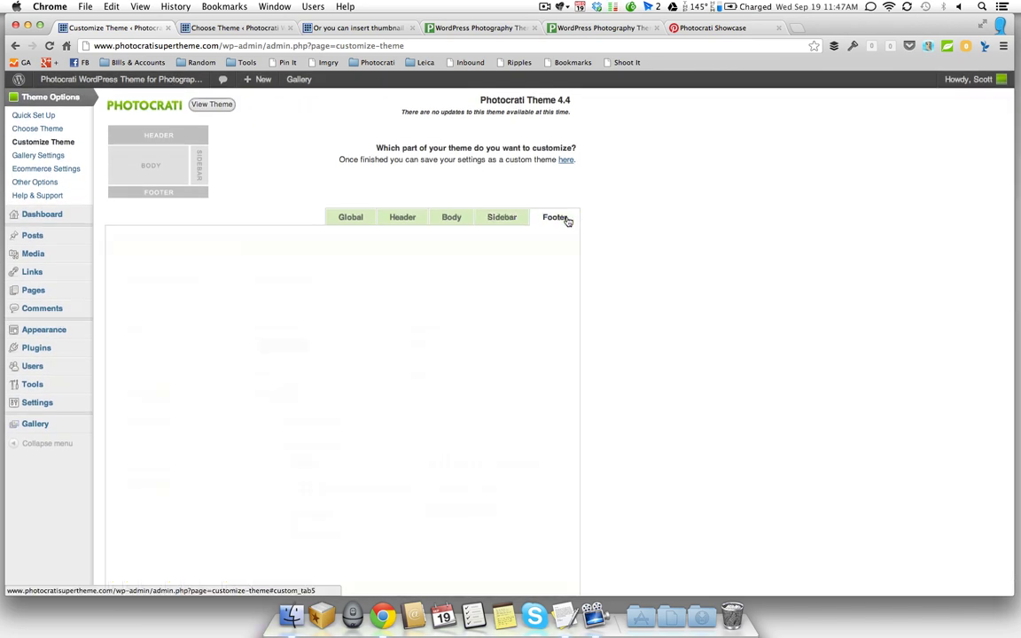
pyautogui.scroll(-4, 602, 309)
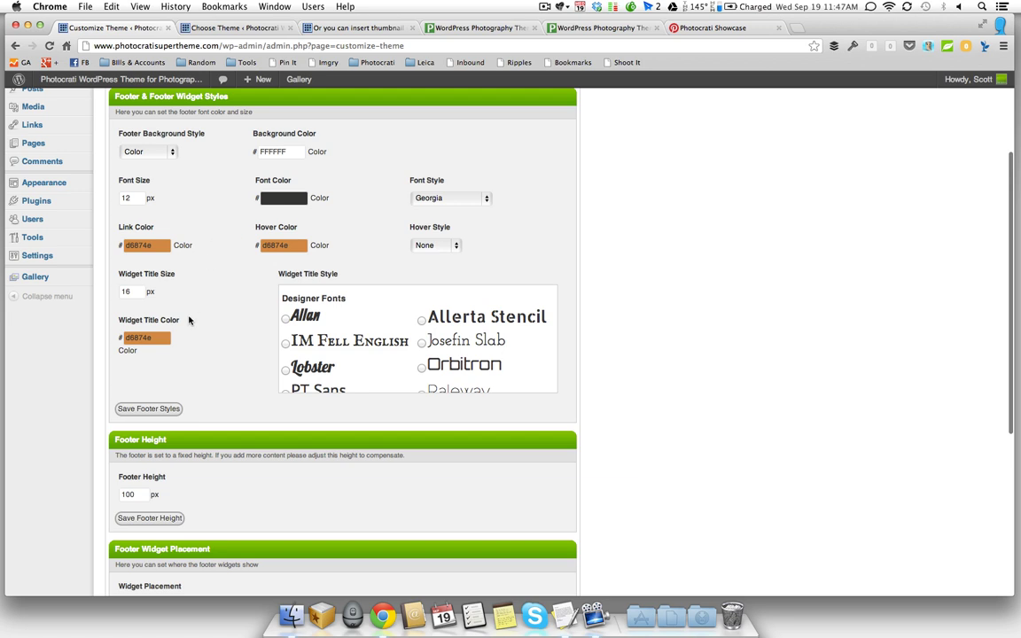
pyautogui.scroll(-2, 193, 337)
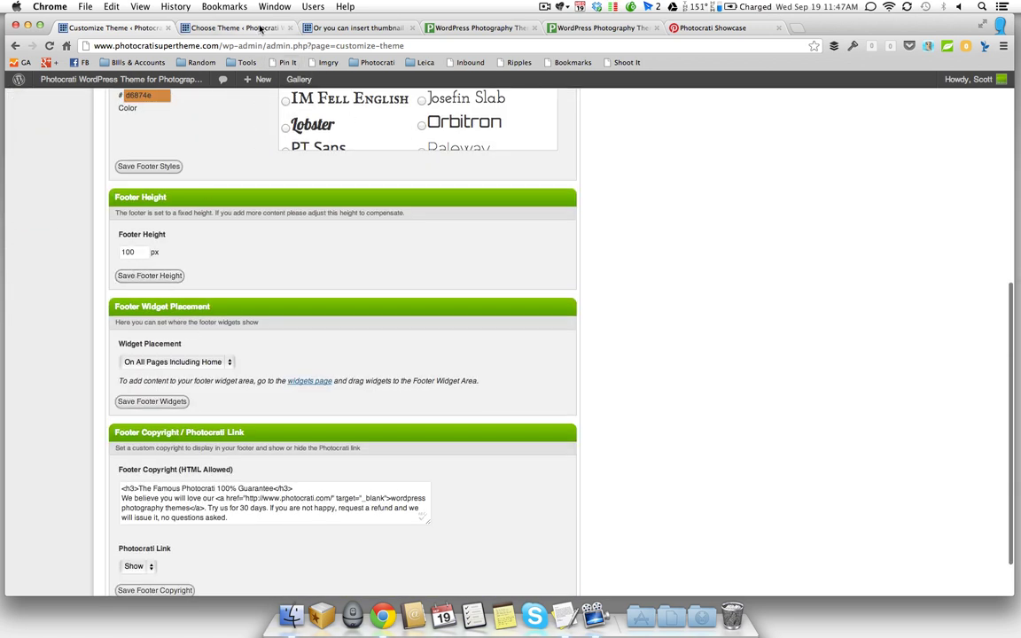
pyautogui.click(450, 28)
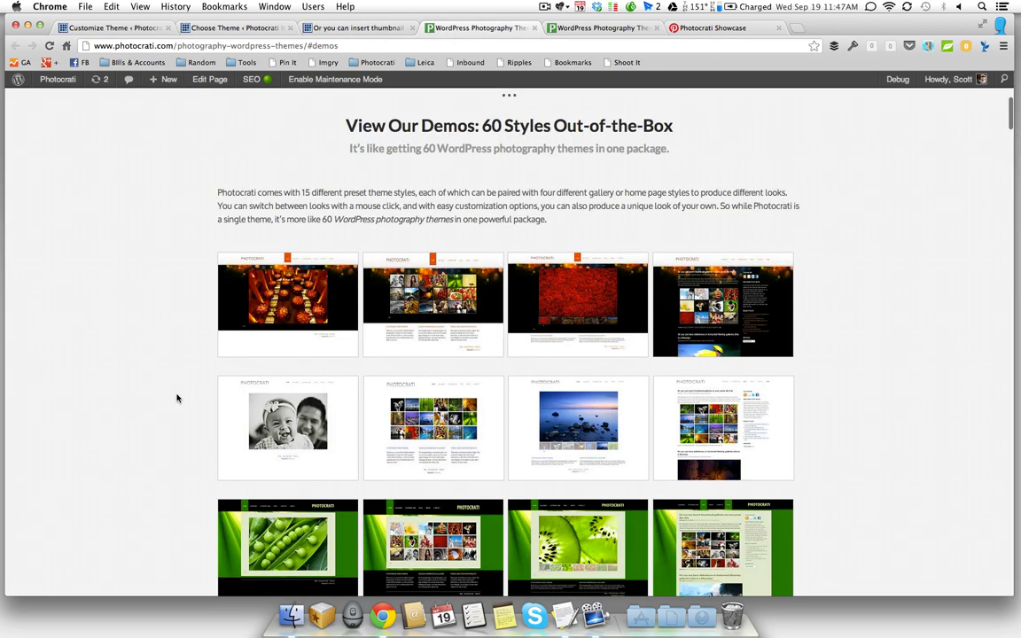
pyautogui.click(314, 26)
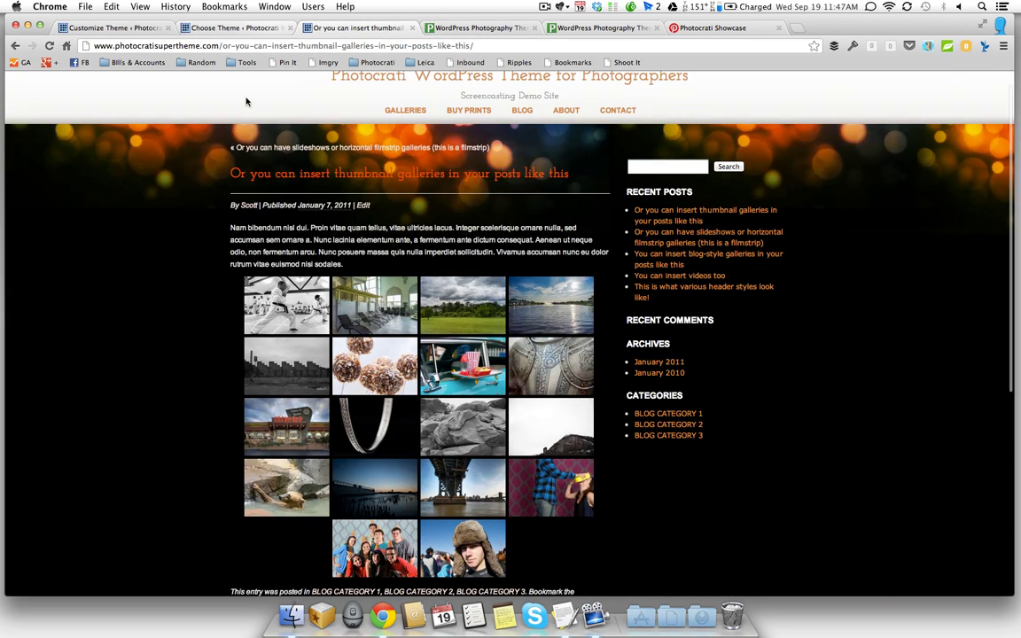
# Set the footer height to 250 px, save it, and view the thumbnail galleries post's footer on the demo site.
pyautogui.scroll(-10, 192, 272)
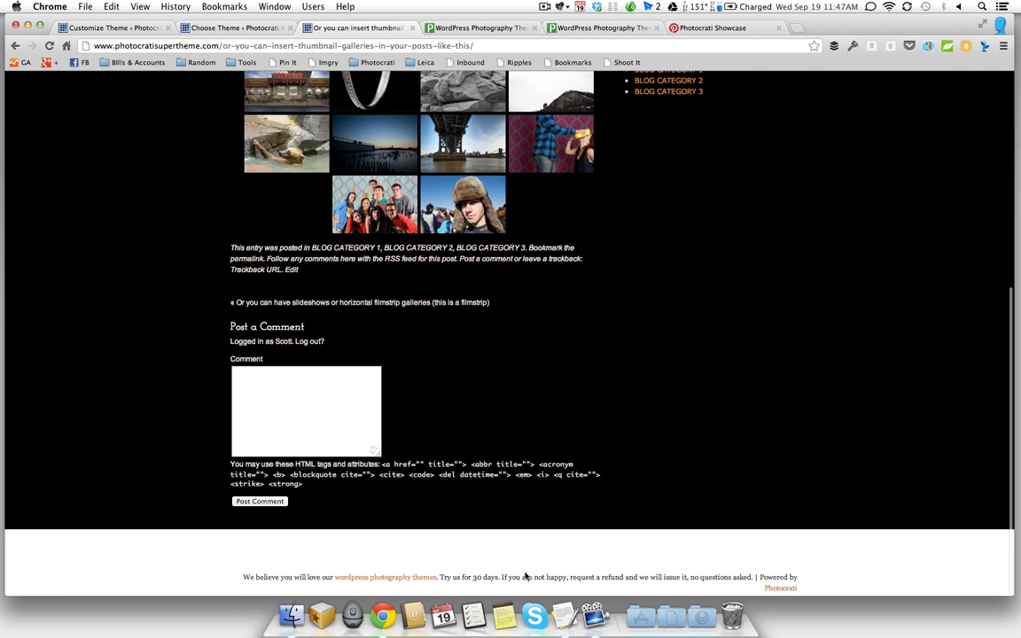
pyautogui.click(225, 27)
pyautogui.click(127, 28)
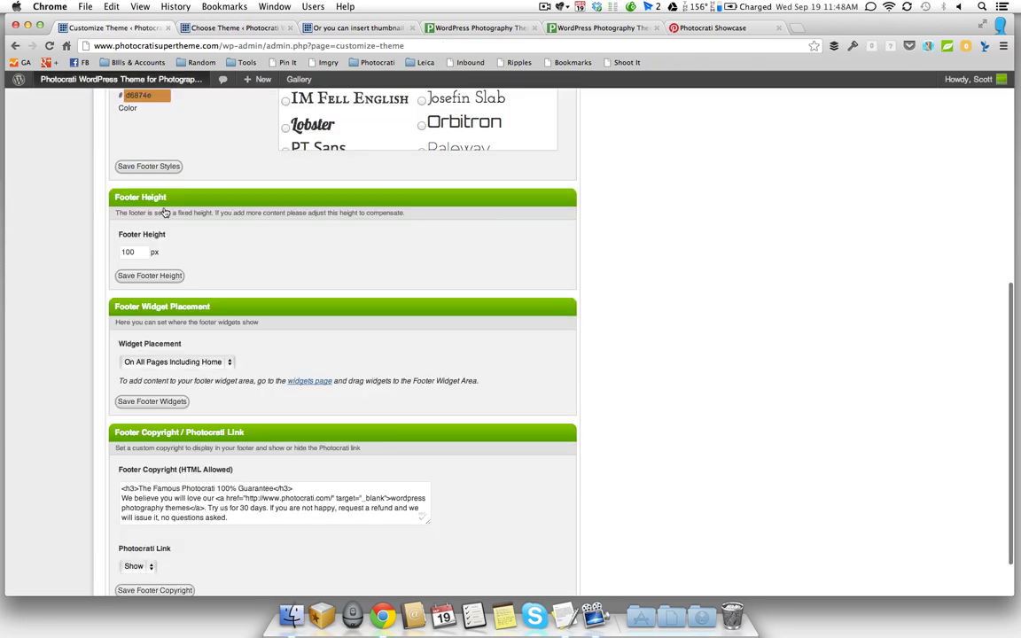
pyautogui.doubleClick(138, 253)
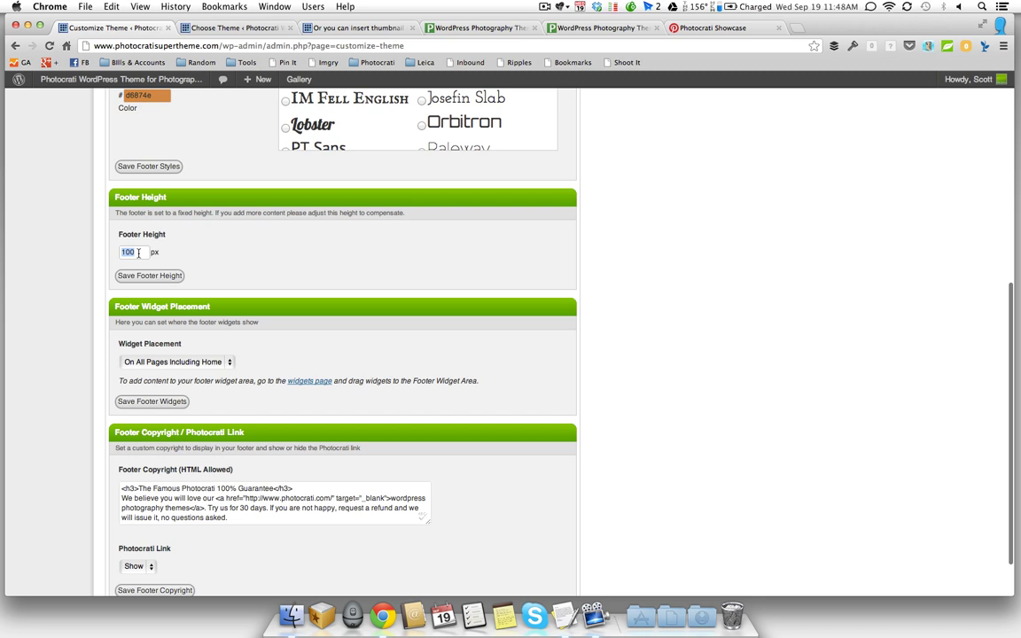
pyautogui.write('250')
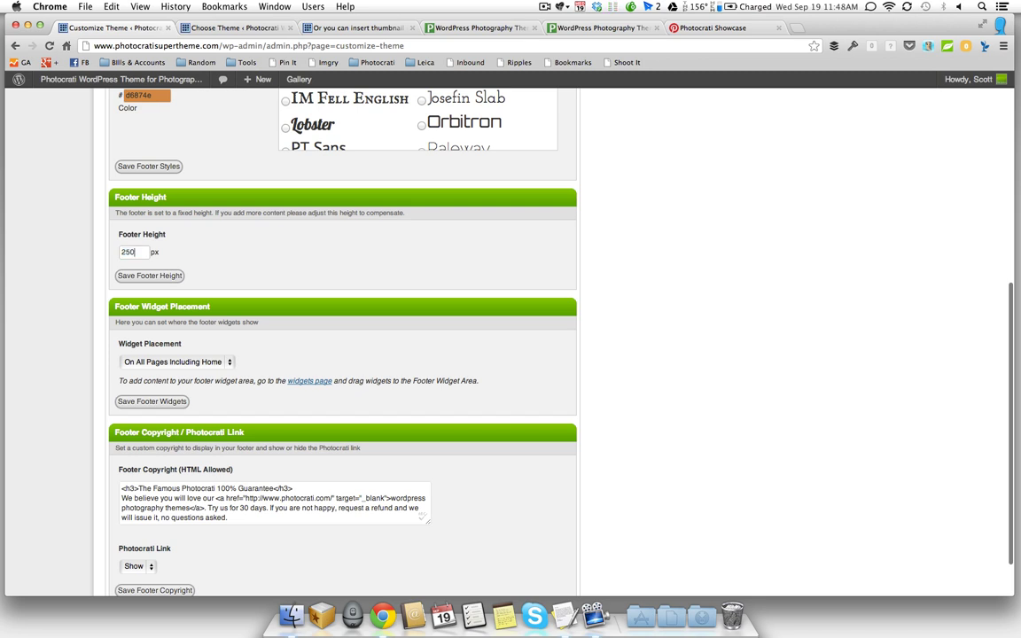
pyautogui.click(149, 276)
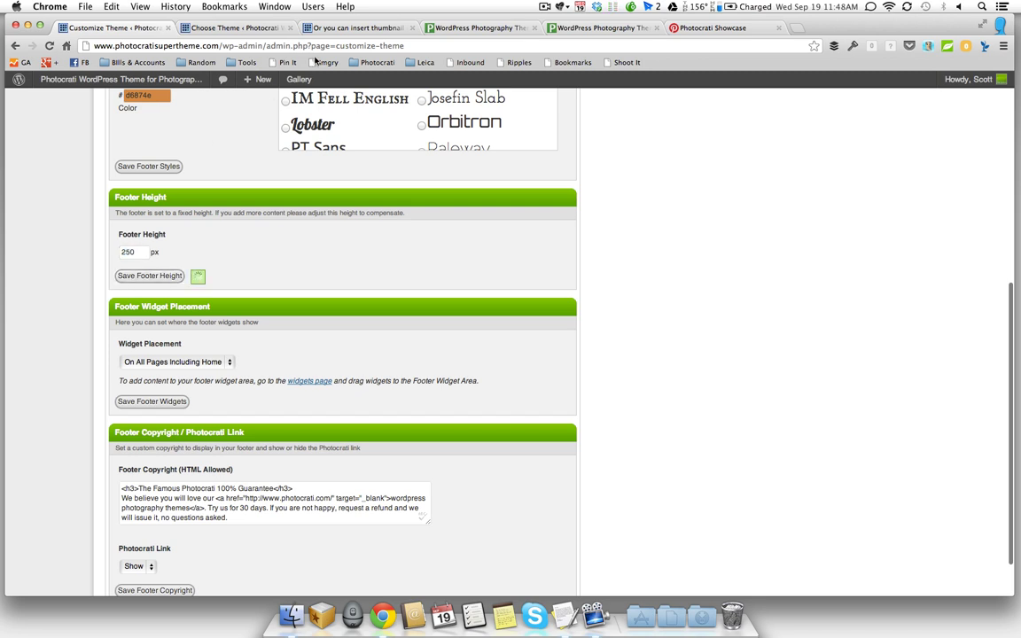
pyautogui.click(352, 27)
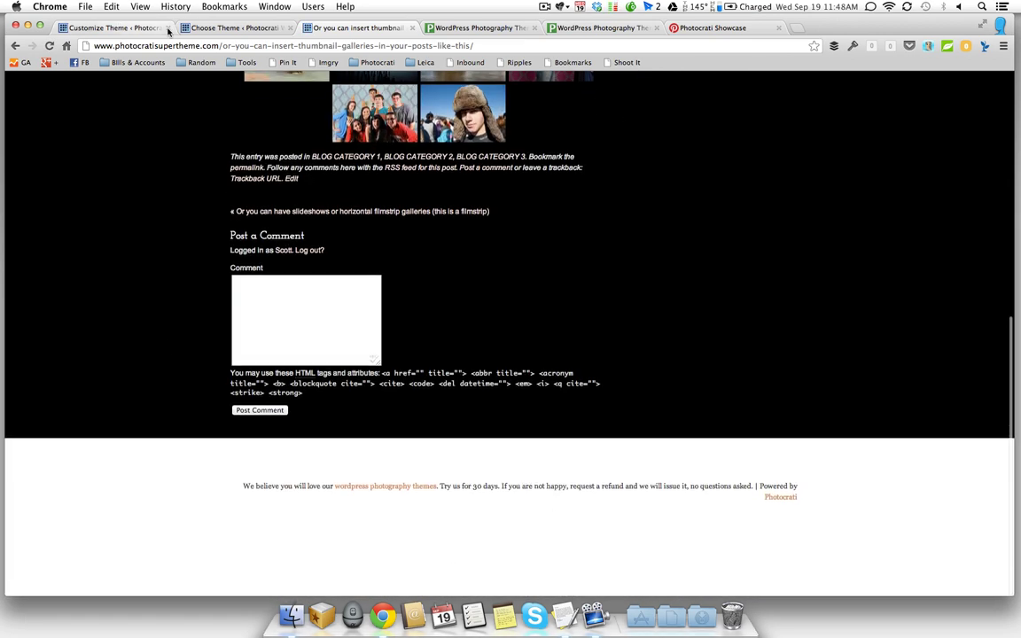
# Set the footer height back to 100 px and save it.
pyautogui.click(206, 32)
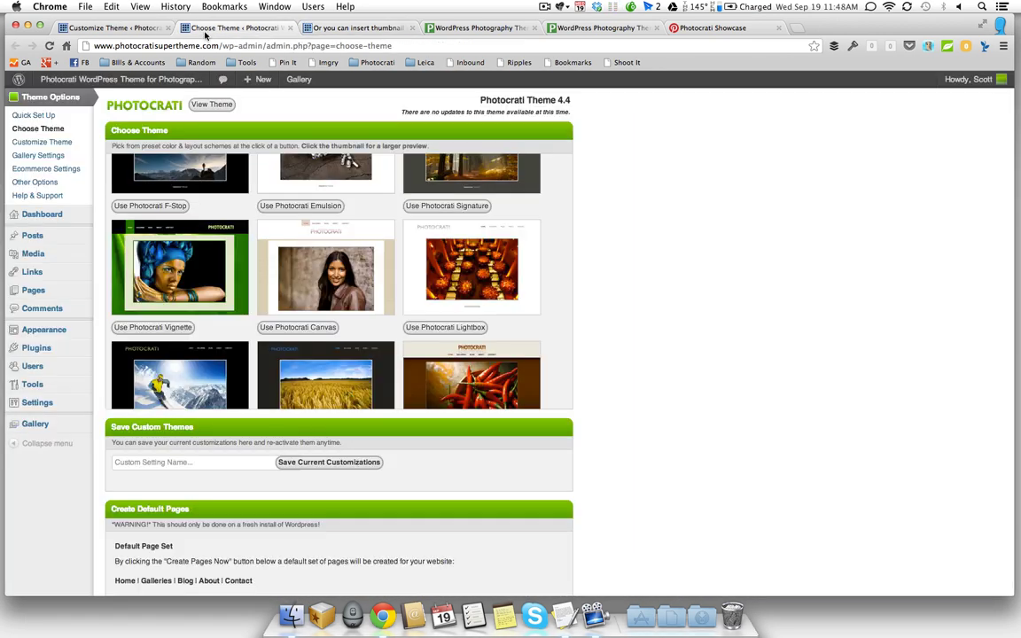
pyautogui.click(147, 27)
pyautogui.doubleClick(128, 251)
pyautogui.write('100')
pyautogui.click(135, 275)
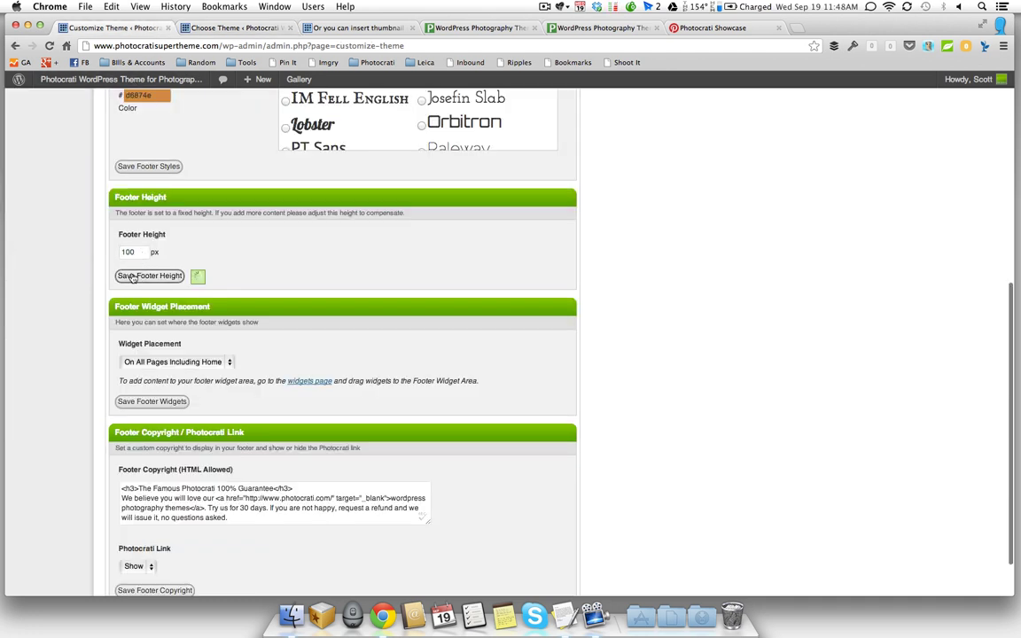
# Return to the thumbnail galleries post and open the demo site's home page from its header.
pyautogui.click(350, 28)
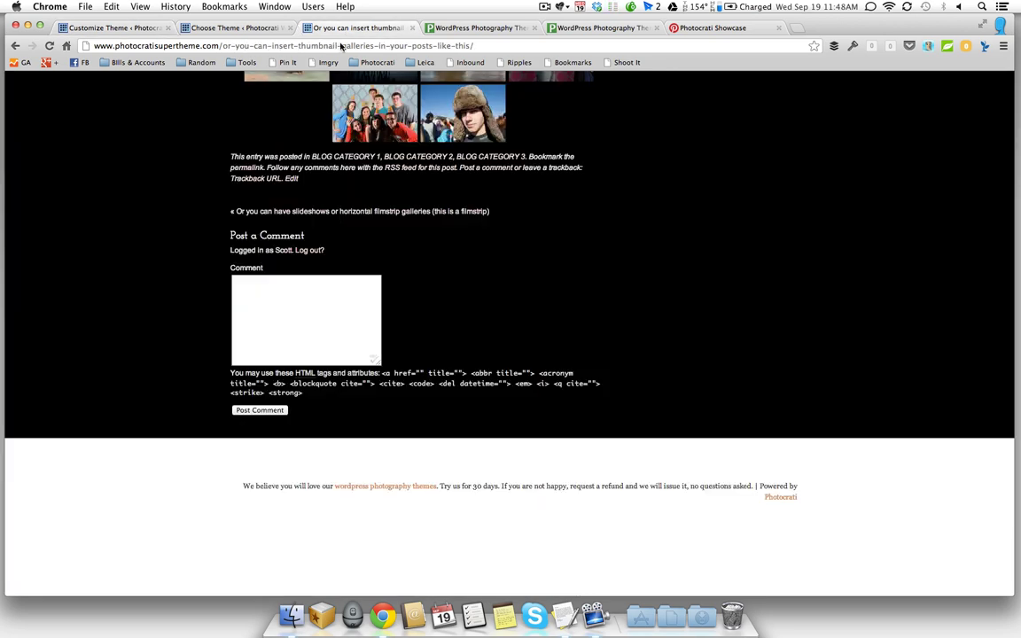
pyautogui.scroll(15, 360, 101)
pyautogui.click(361, 101)
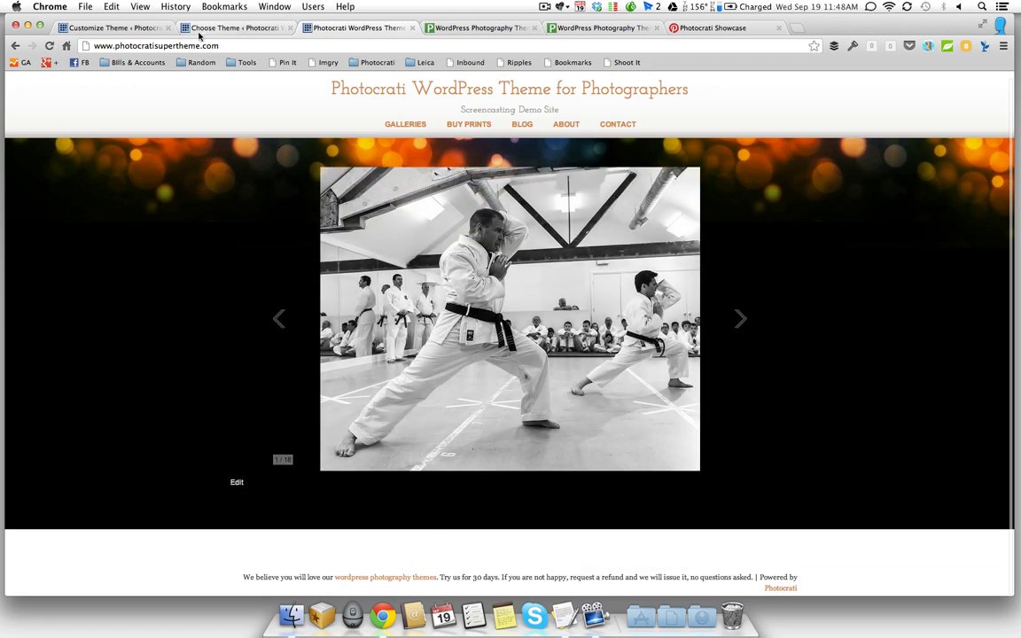
# Examine the footer widget placement choices and compare the footer copyright settings with the demo home page's footer.
pyautogui.click(135, 30)
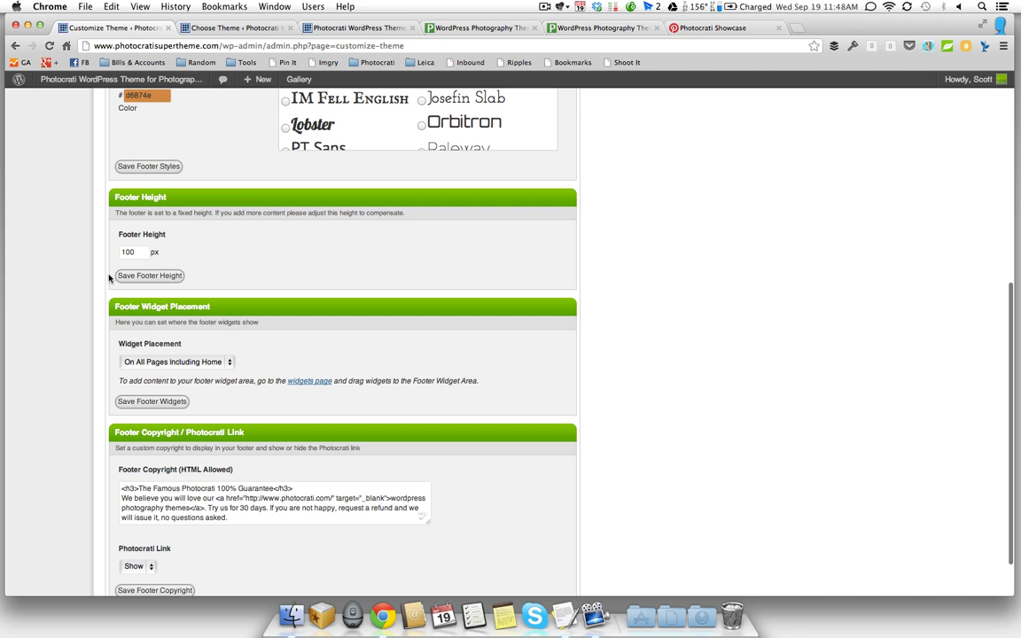
pyautogui.scroll(-2, 109, 278)
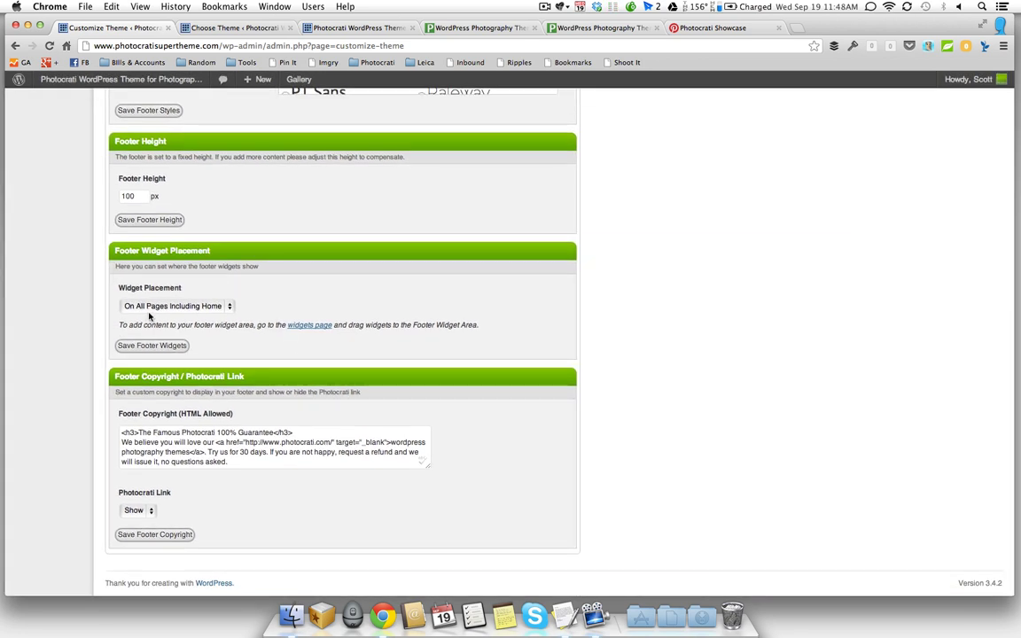
pyautogui.click(153, 306)
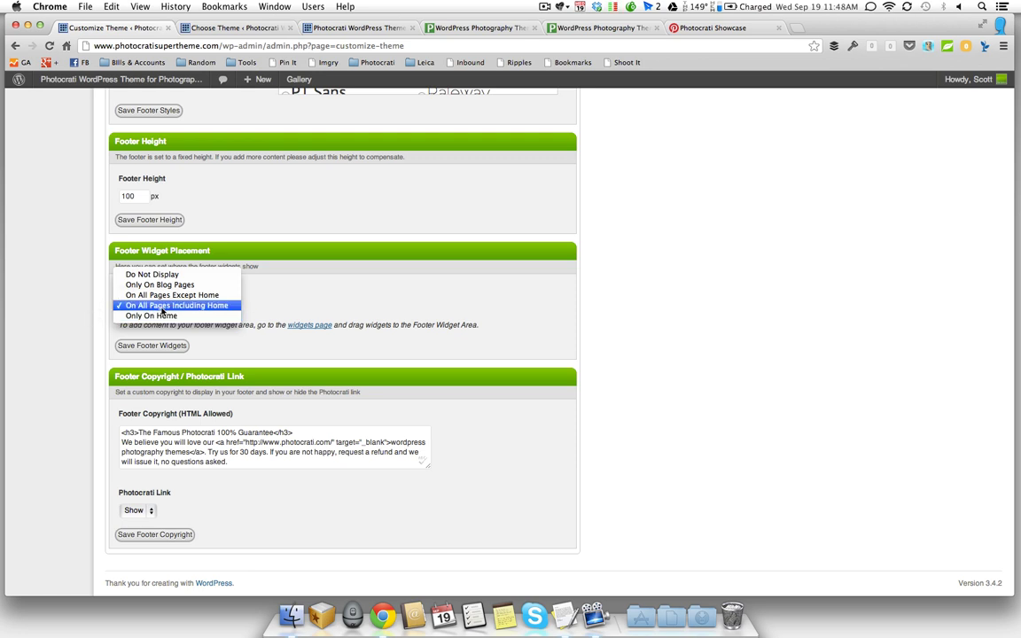
pyautogui.click(80, 274)
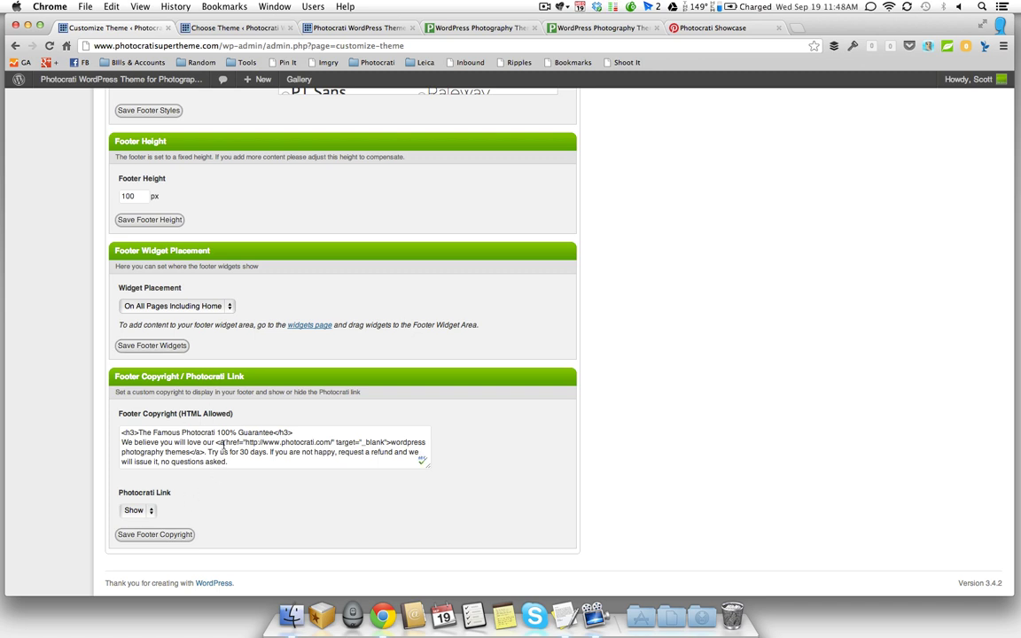
pyautogui.click(331, 31)
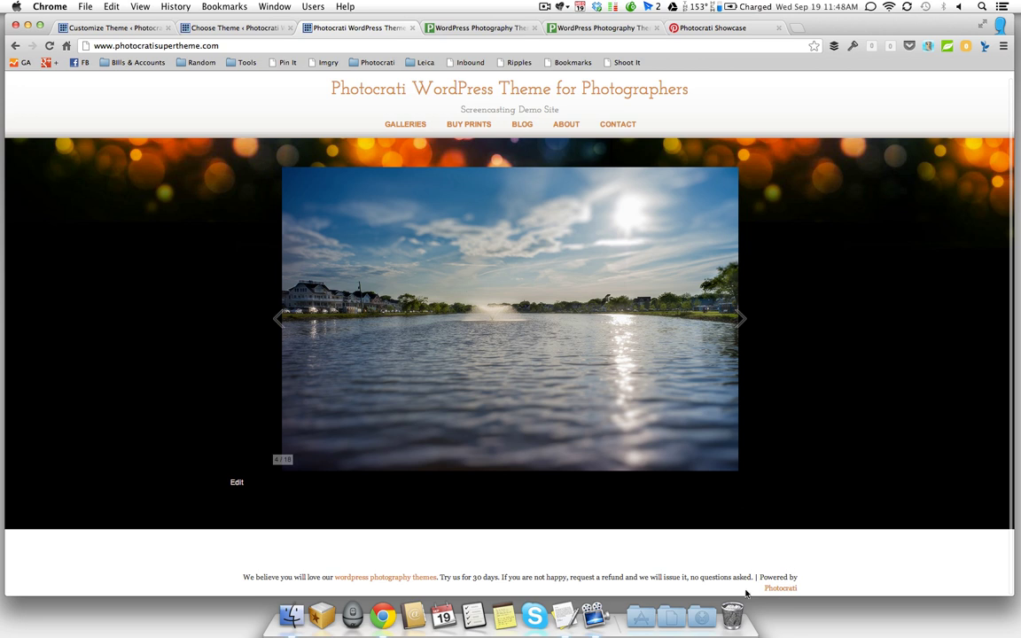
pyautogui.click(155, 32)
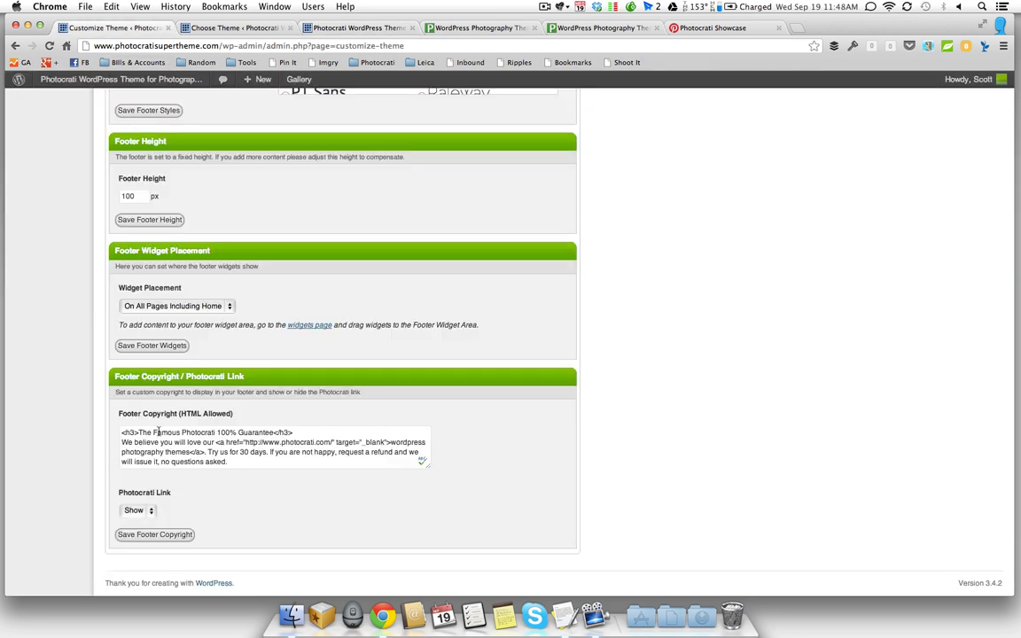
pyautogui.scroll(2, 232, 440)
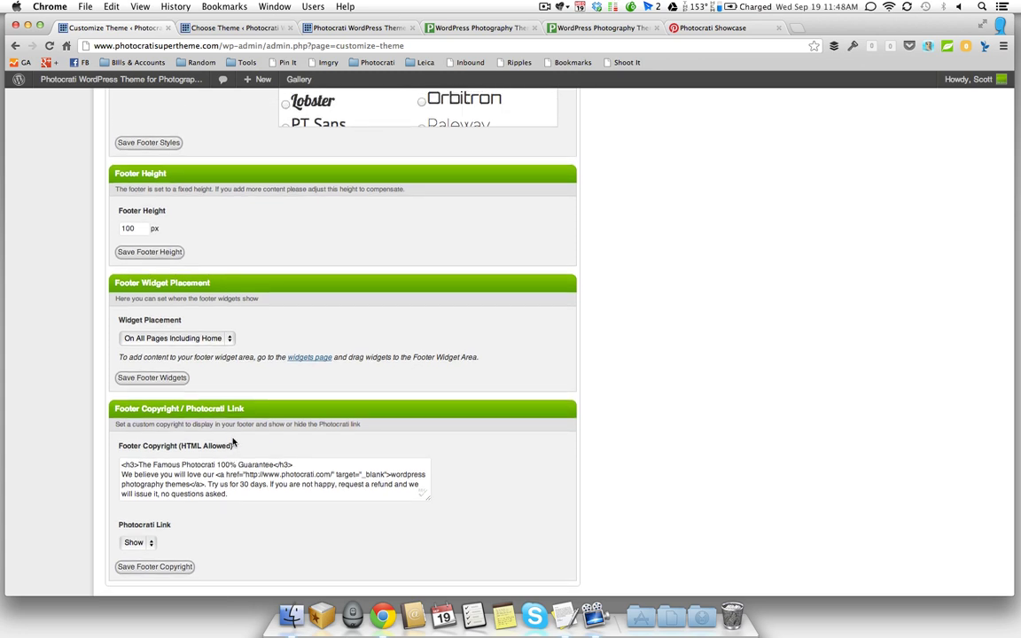
pyautogui.scroll(10, 84, 402)
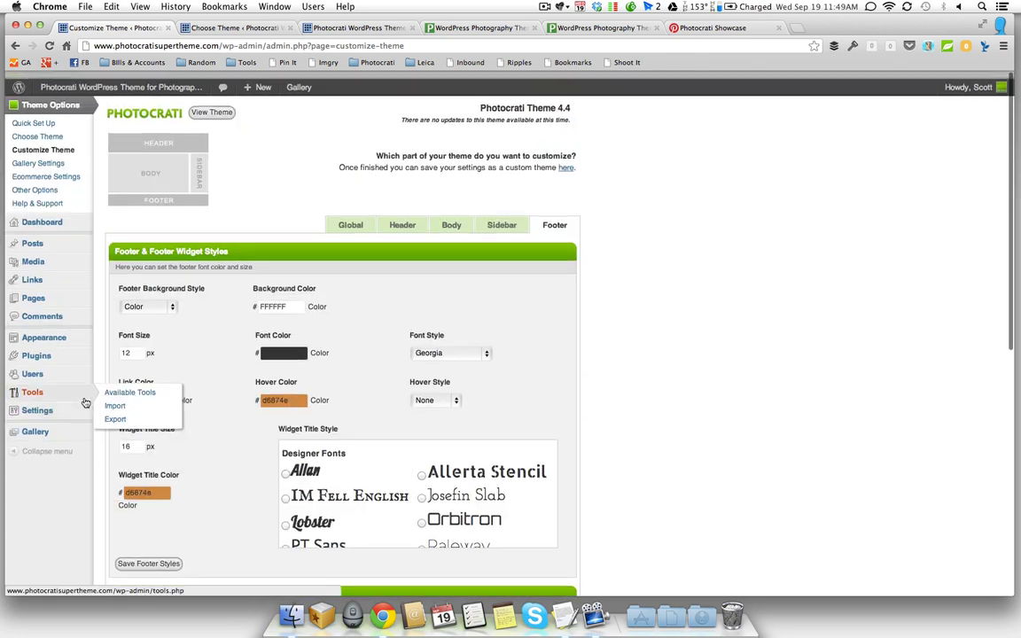
pyautogui.click(238, 30)
pyautogui.click(332, 29)
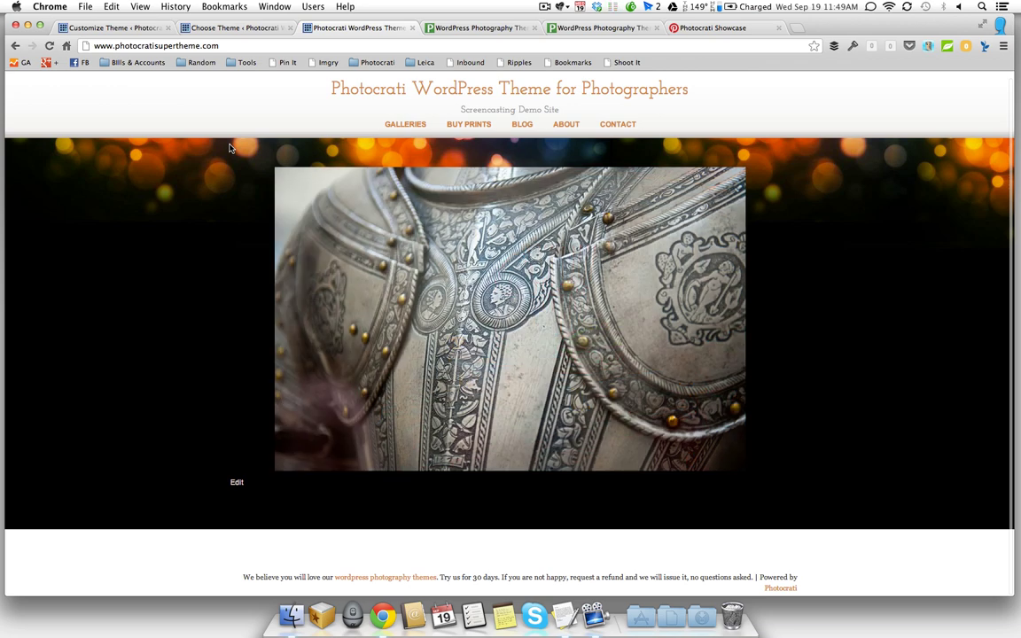
pyautogui.click(106, 28)
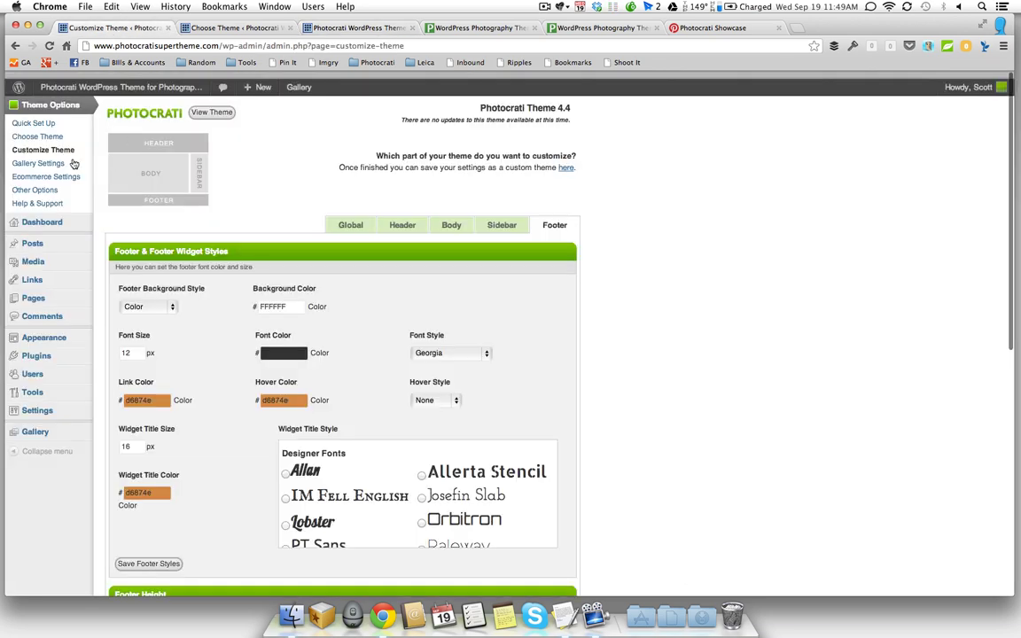
pyautogui.click(342, 27)
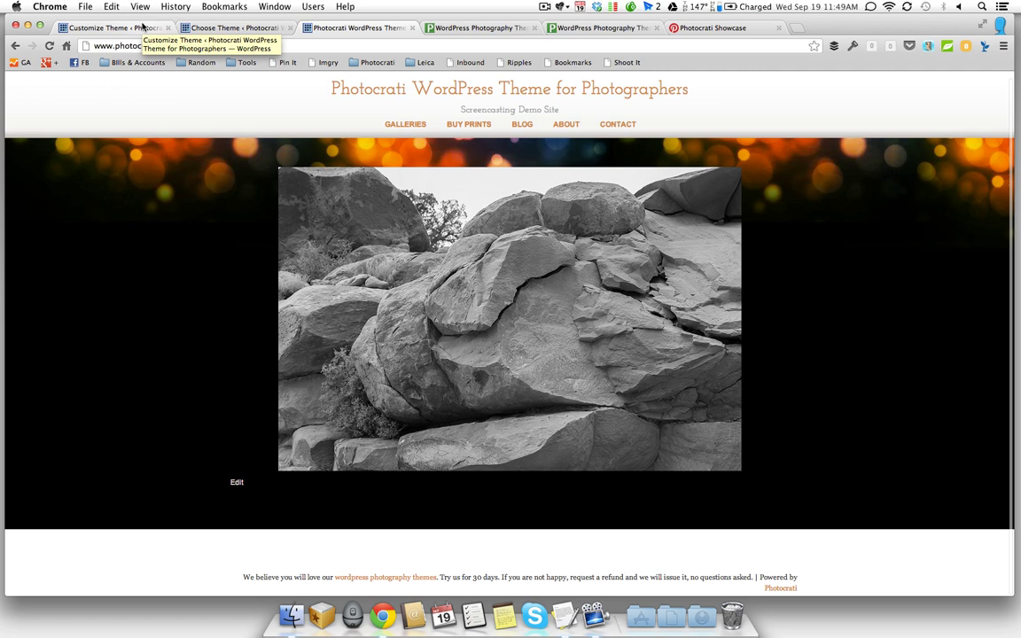
# Open the theme's Other Options and examine the Google Analytics, dynamic styling, and custom CSS settings.
pyautogui.click(141, 27)
pyautogui.click(41, 190)
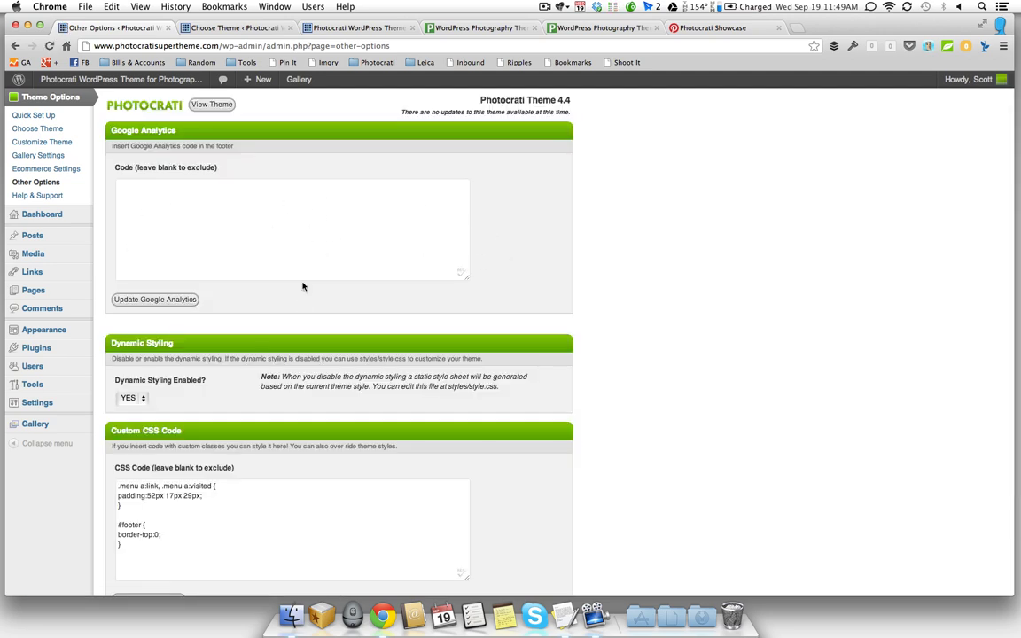
pyautogui.scroll(-3, 519, 319)
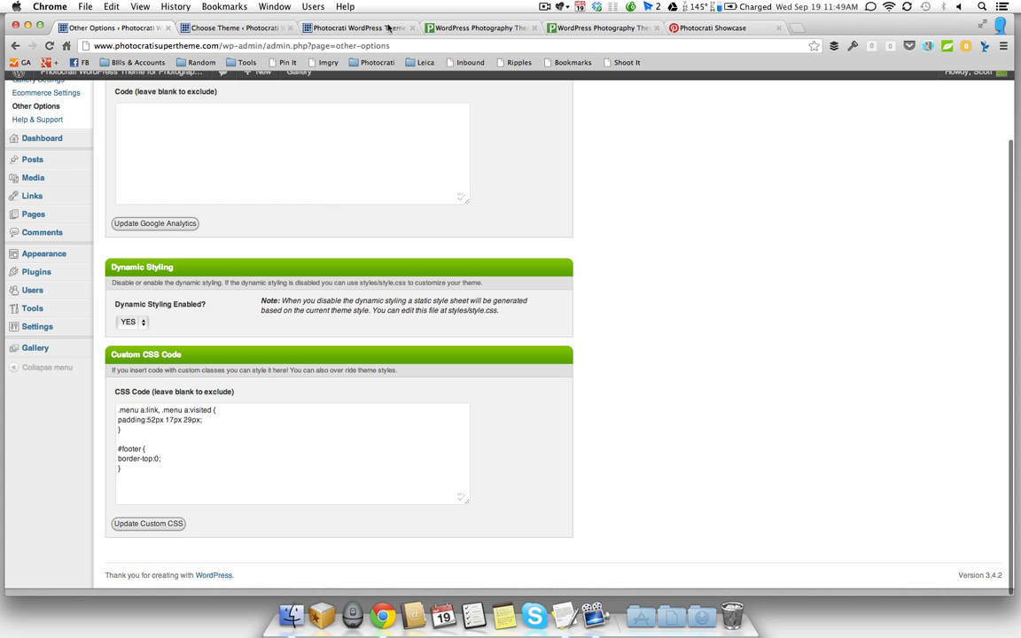
pyautogui.click(354, 27)
pyautogui.click(115, 27)
pyautogui.click(131, 322)
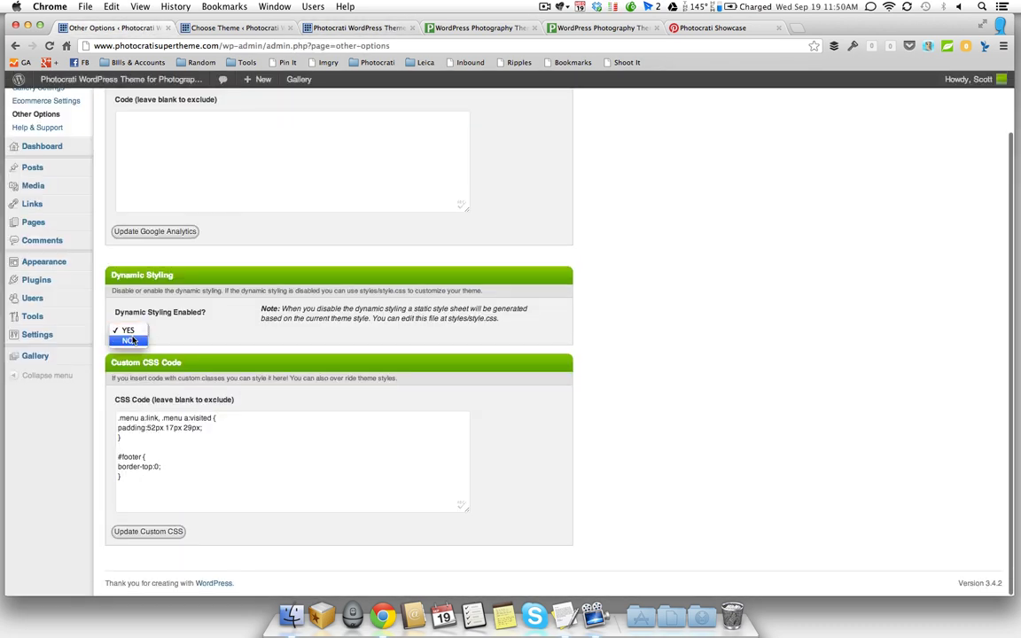
pyautogui.press('Escape')
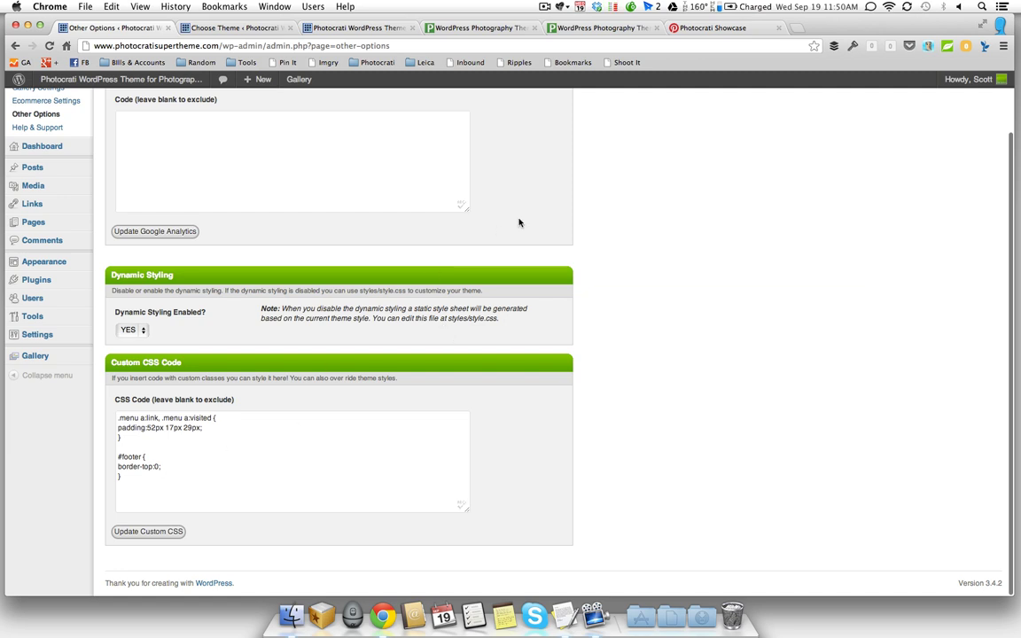
pyautogui.scroll(3, 519, 223)
# Examine the customer showcase and testimonials on the Photocrati website, browsing the example photography sites.
pyautogui.click(363, 28)
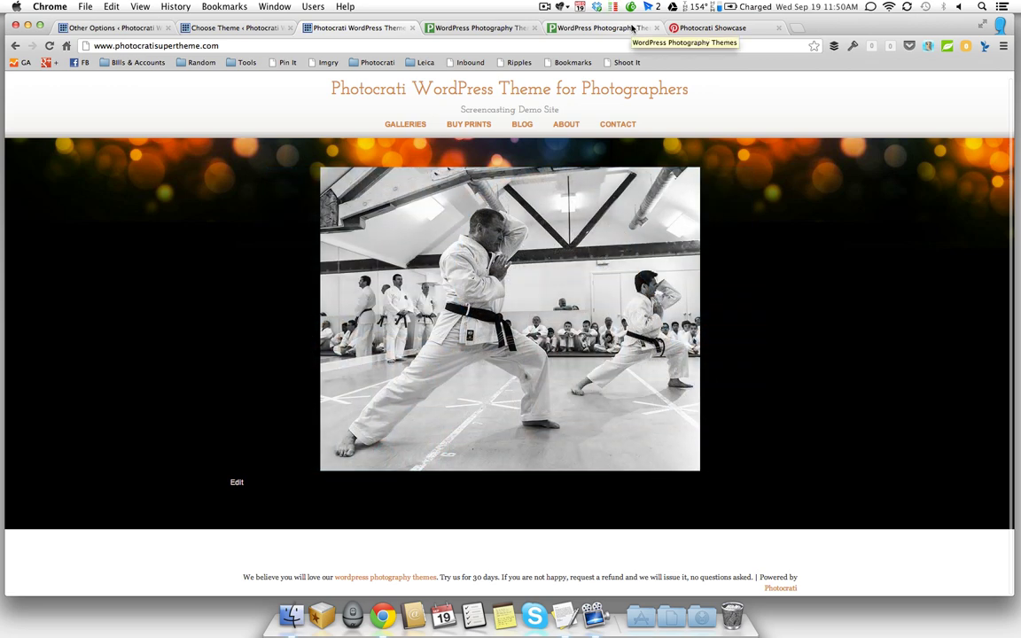
pyautogui.click(603, 28)
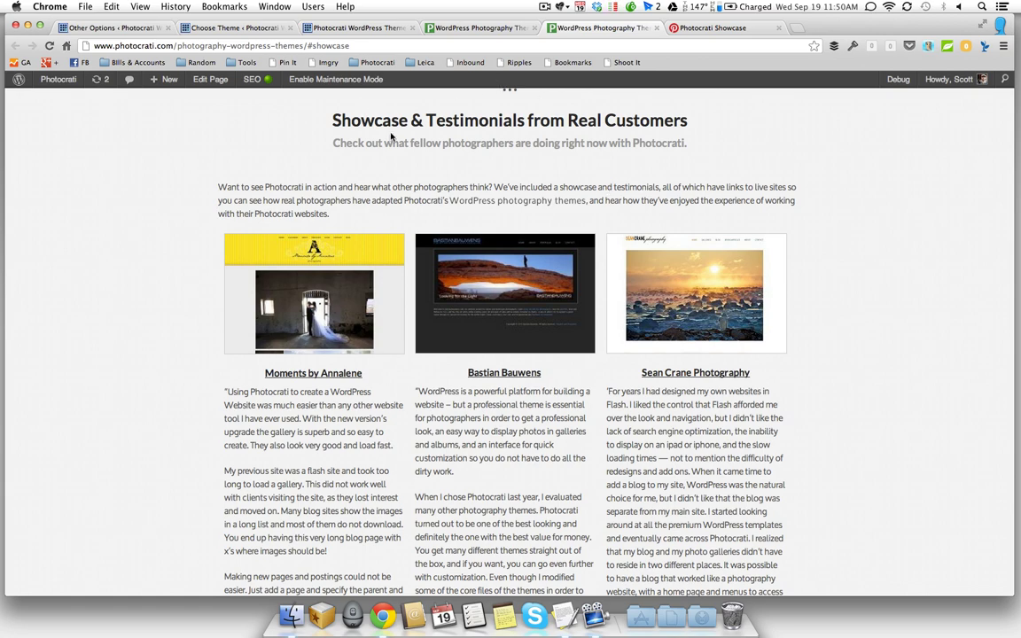
pyautogui.scroll(-10, 336, 408)
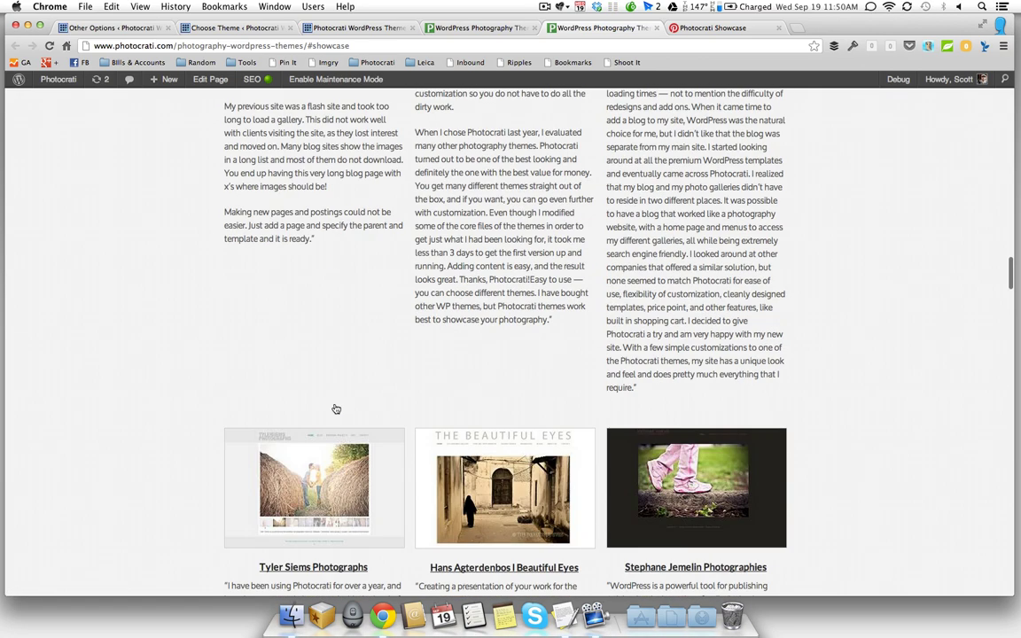
pyautogui.scroll(-8, 335, 408)
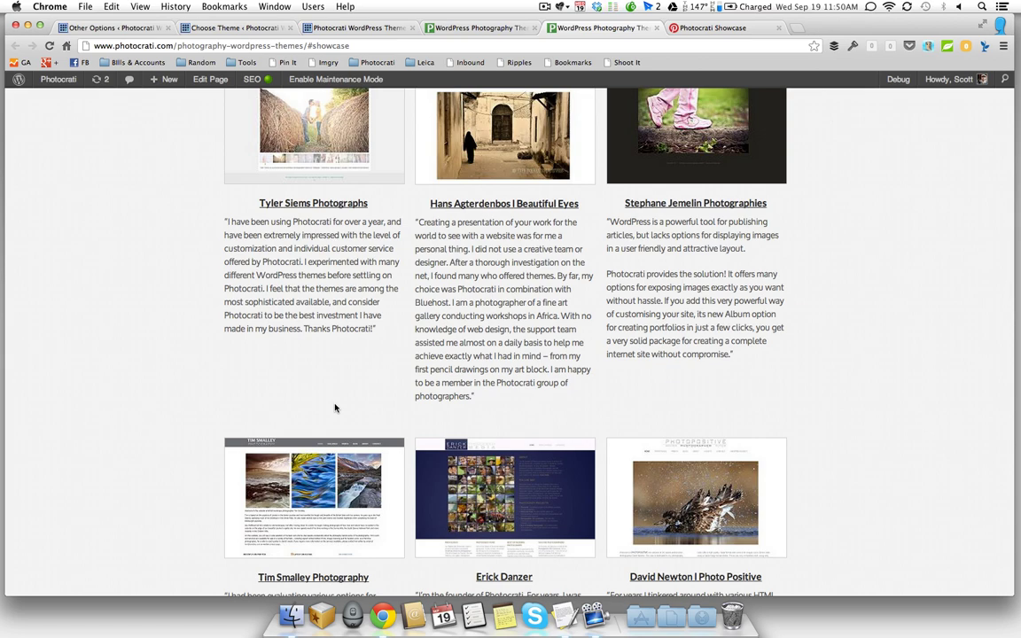
pyautogui.scroll(-10, 336, 408)
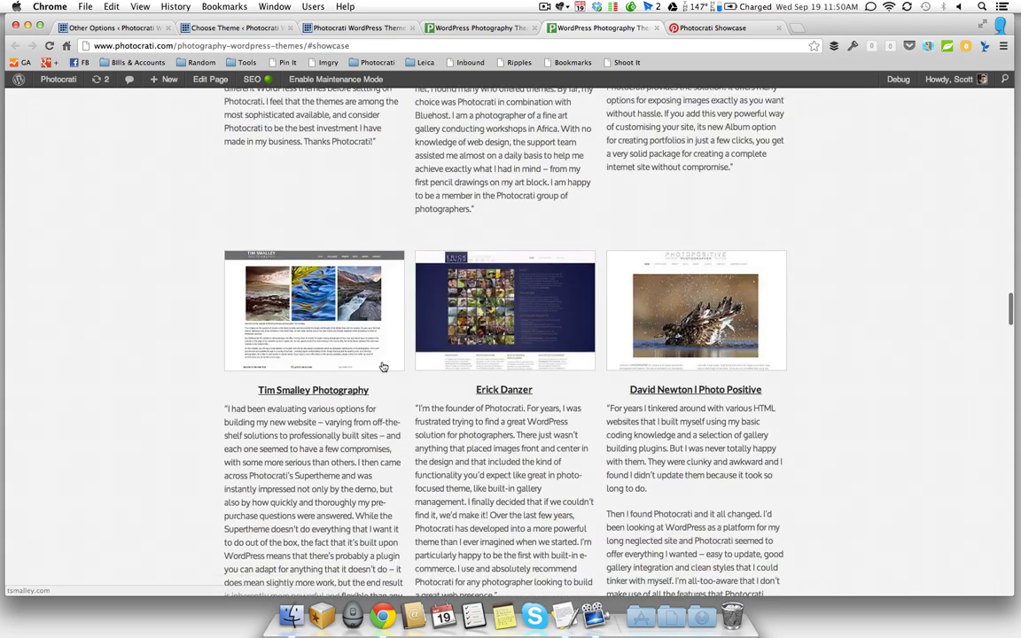
pyautogui.scroll(-6, 614, 397)
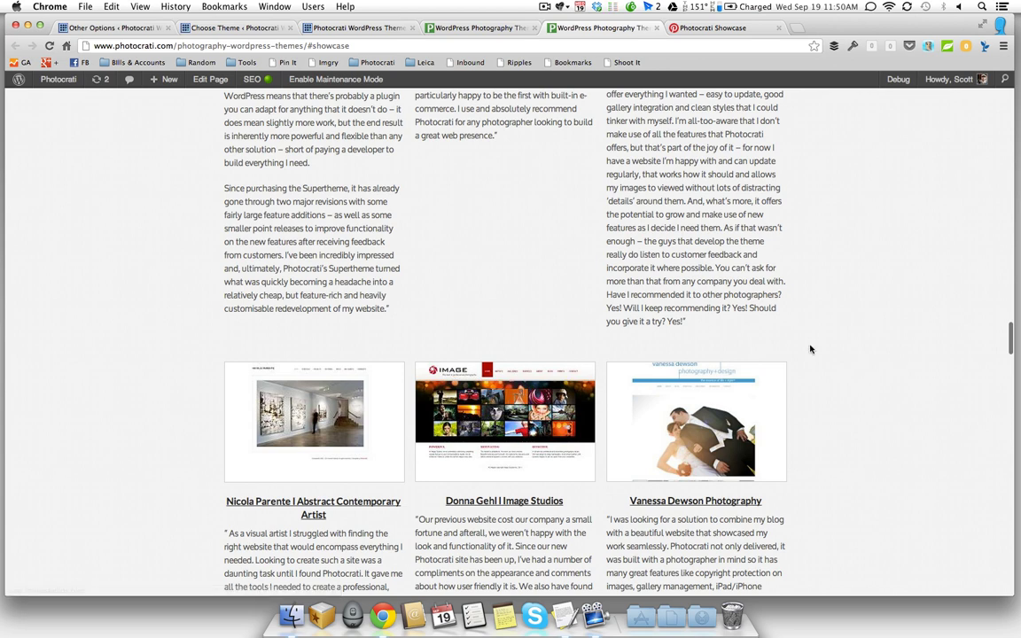
pyautogui.scroll(-2, 797, 381)
pyautogui.scroll(-2, 826, 394)
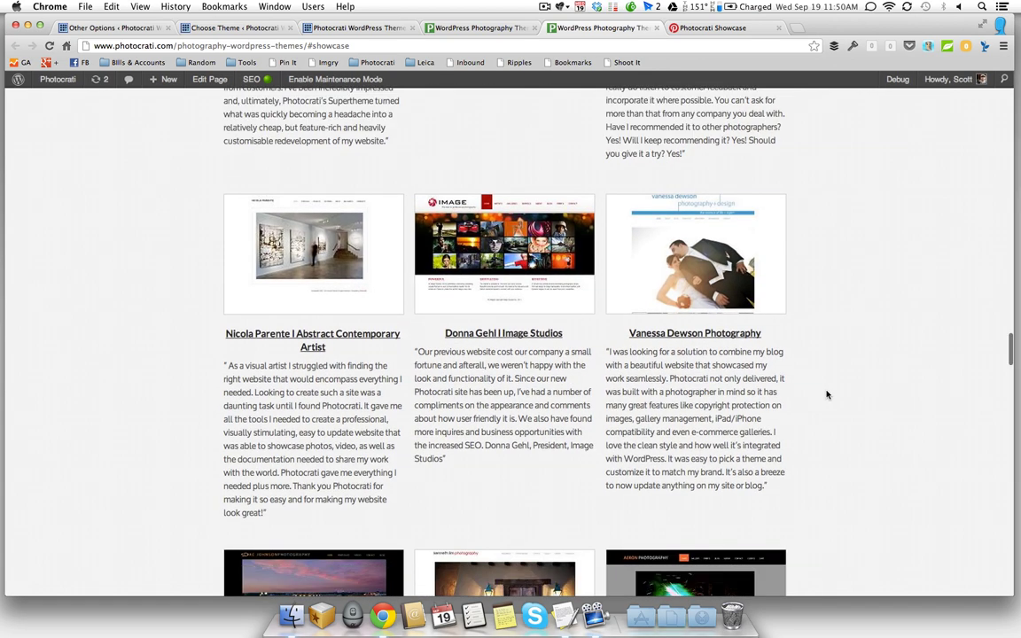
pyautogui.scroll(-9, 827, 394)
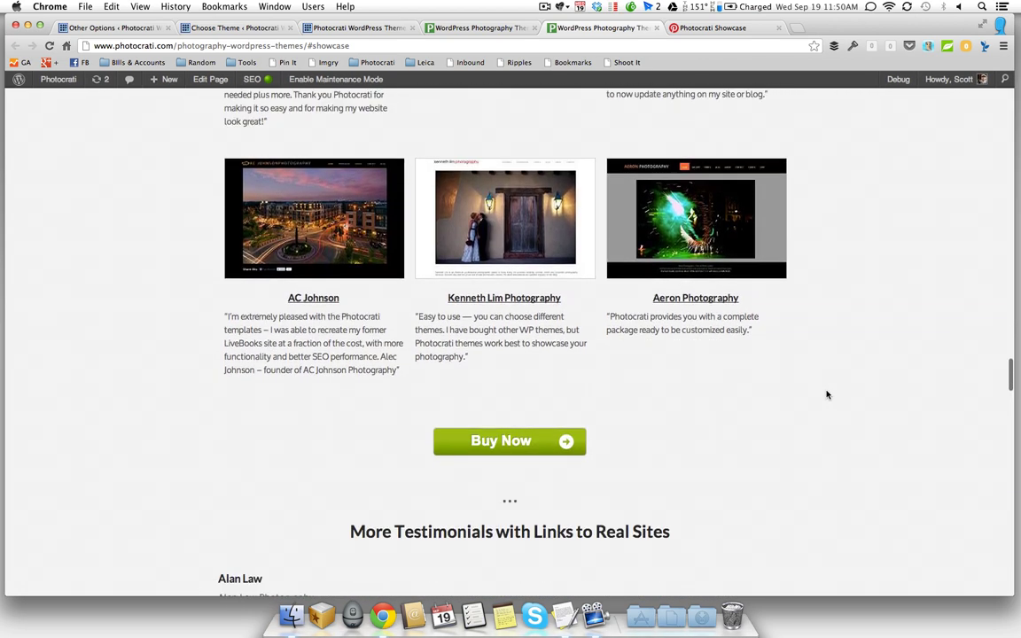
pyautogui.scroll(10, 826, 395)
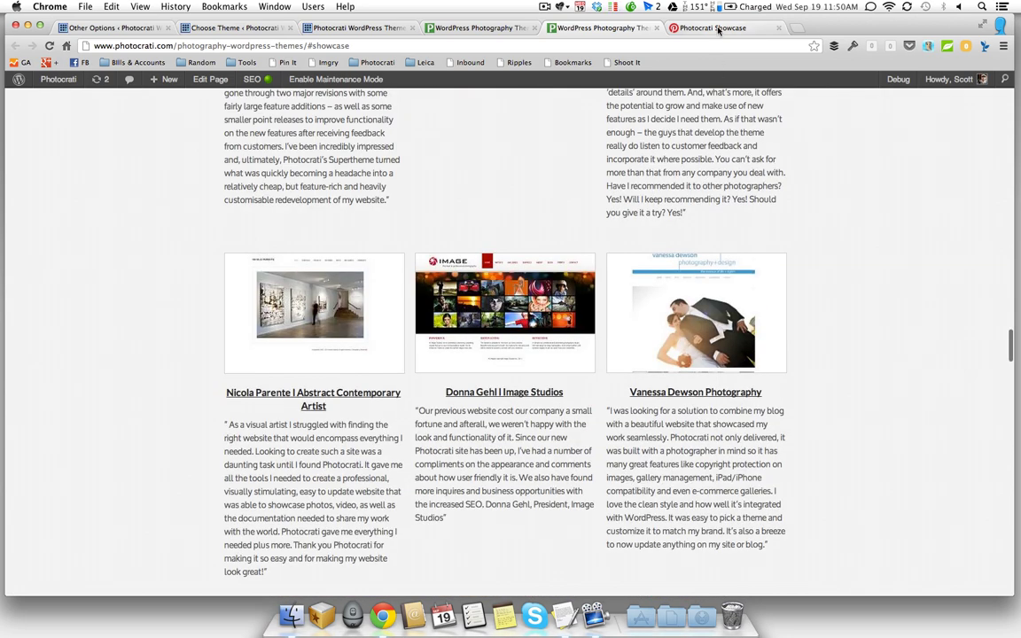
# Browse the pinned customer websites on the Photocrati Showcase board on Pinterest.
pyautogui.click(719, 29)
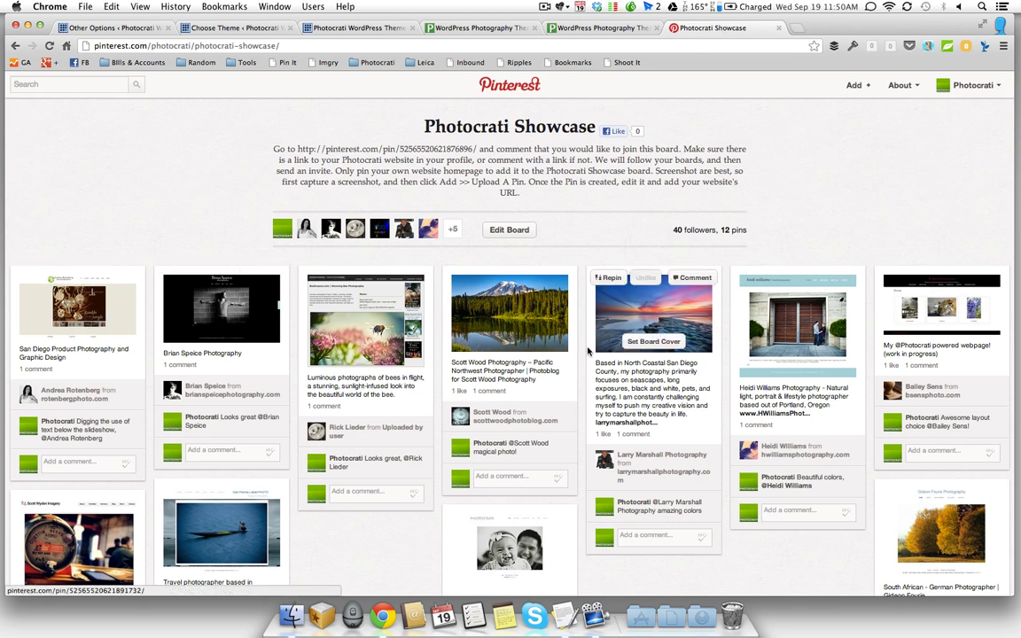
pyautogui.scroll(-5, 505, 372)
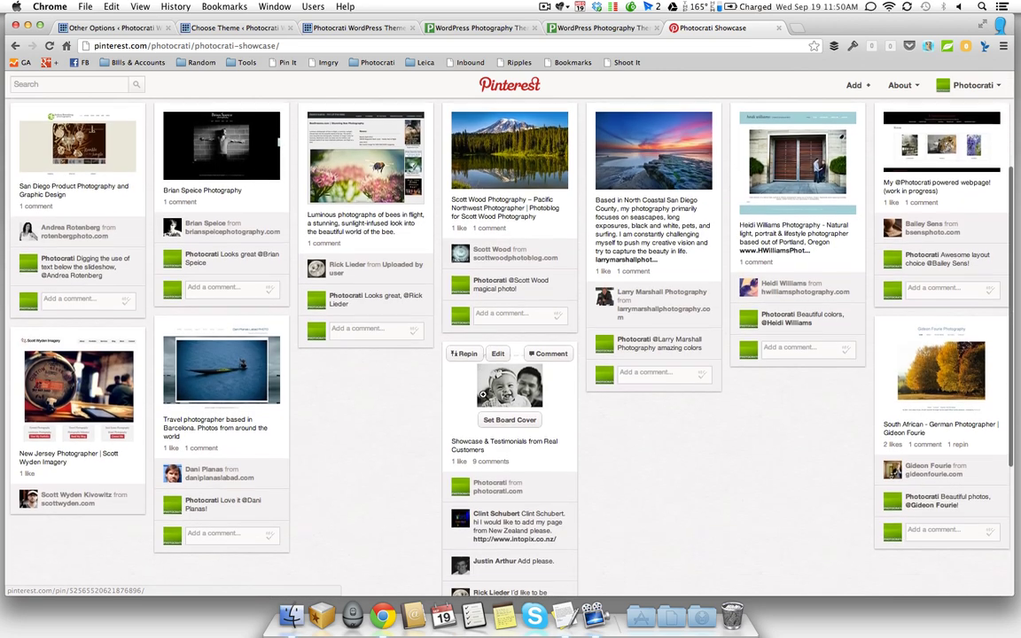
pyautogui.scroll(-6, 381, 416)
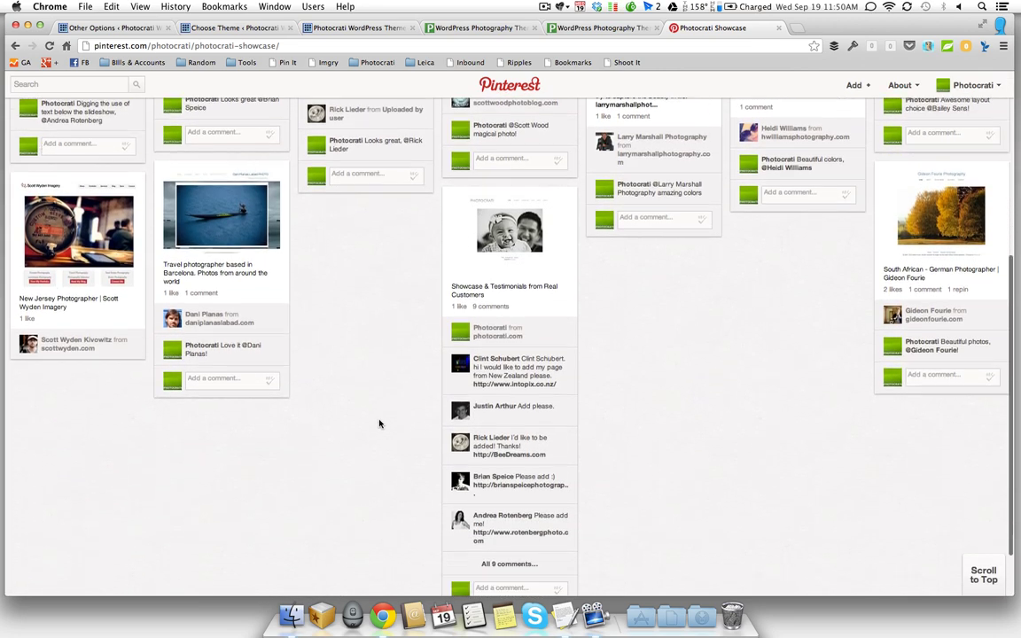
pyautogui.scroll(10, 379, 423)
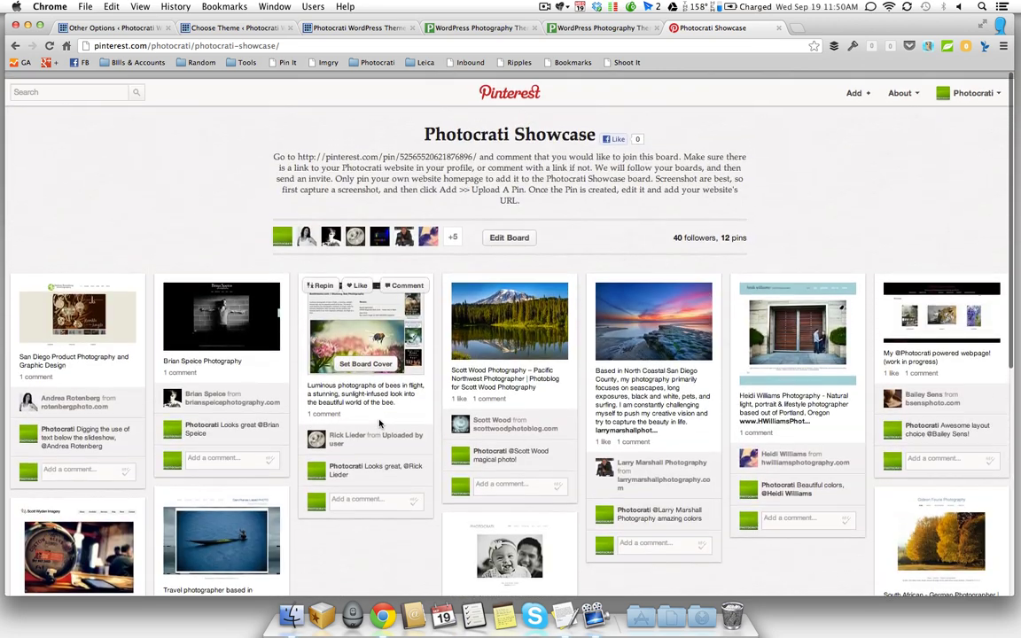